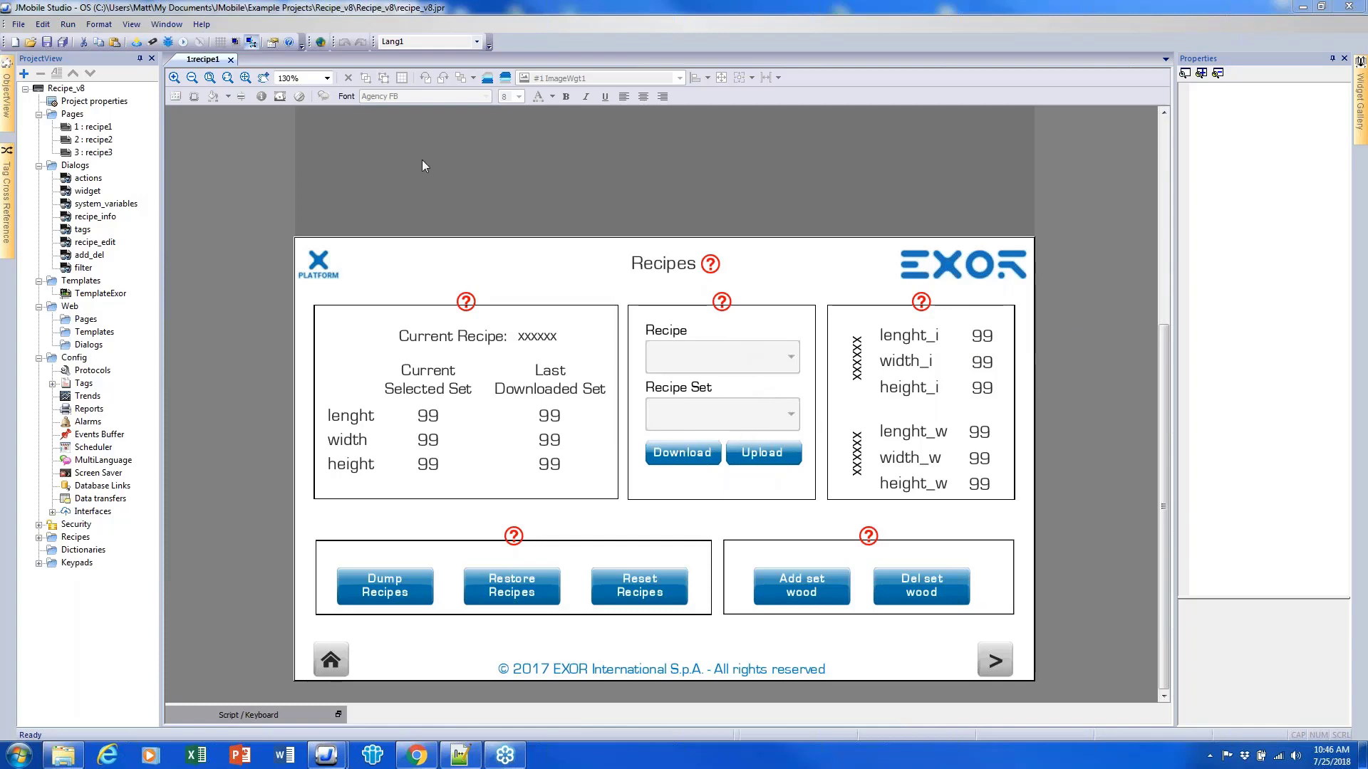
- Expand the project's Recipes folder and open the wood recipe to view its elements and sets
double_click(75, 536)
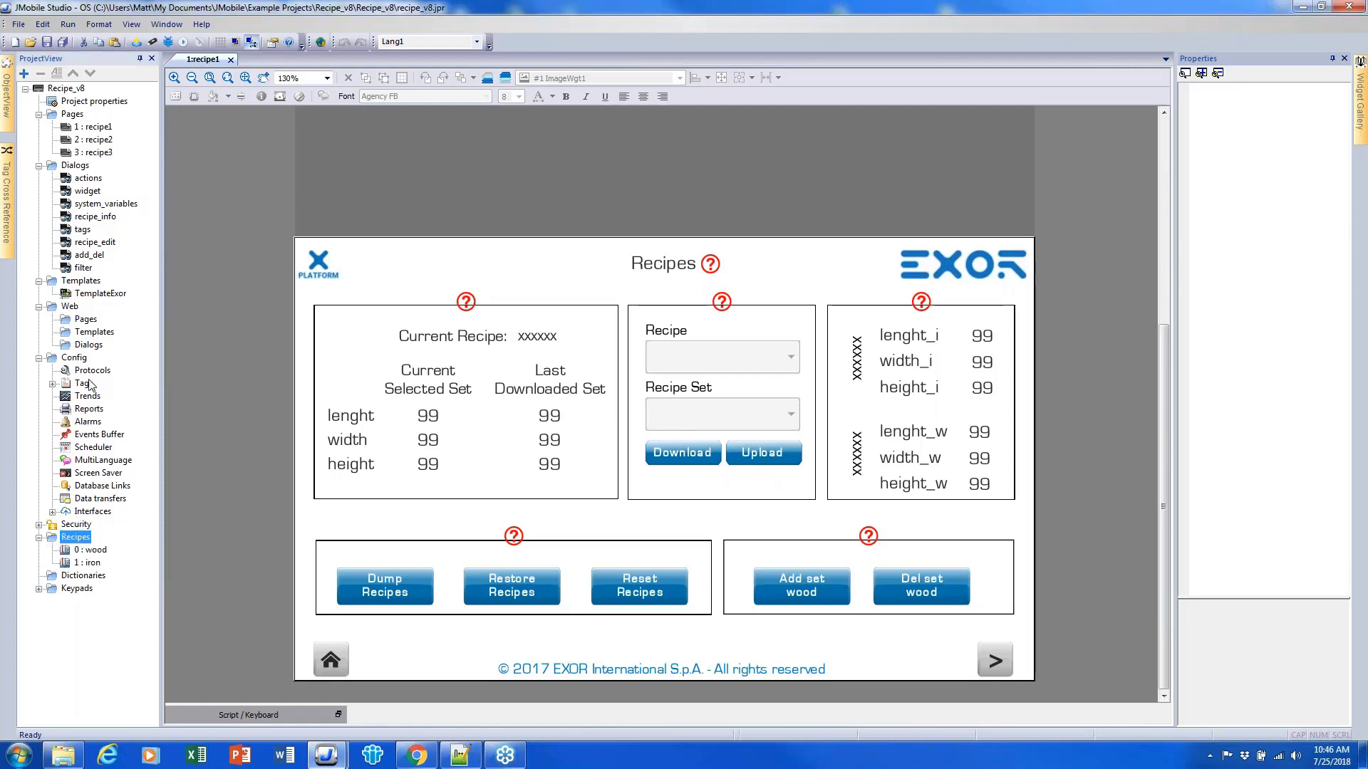
click(85, 556)
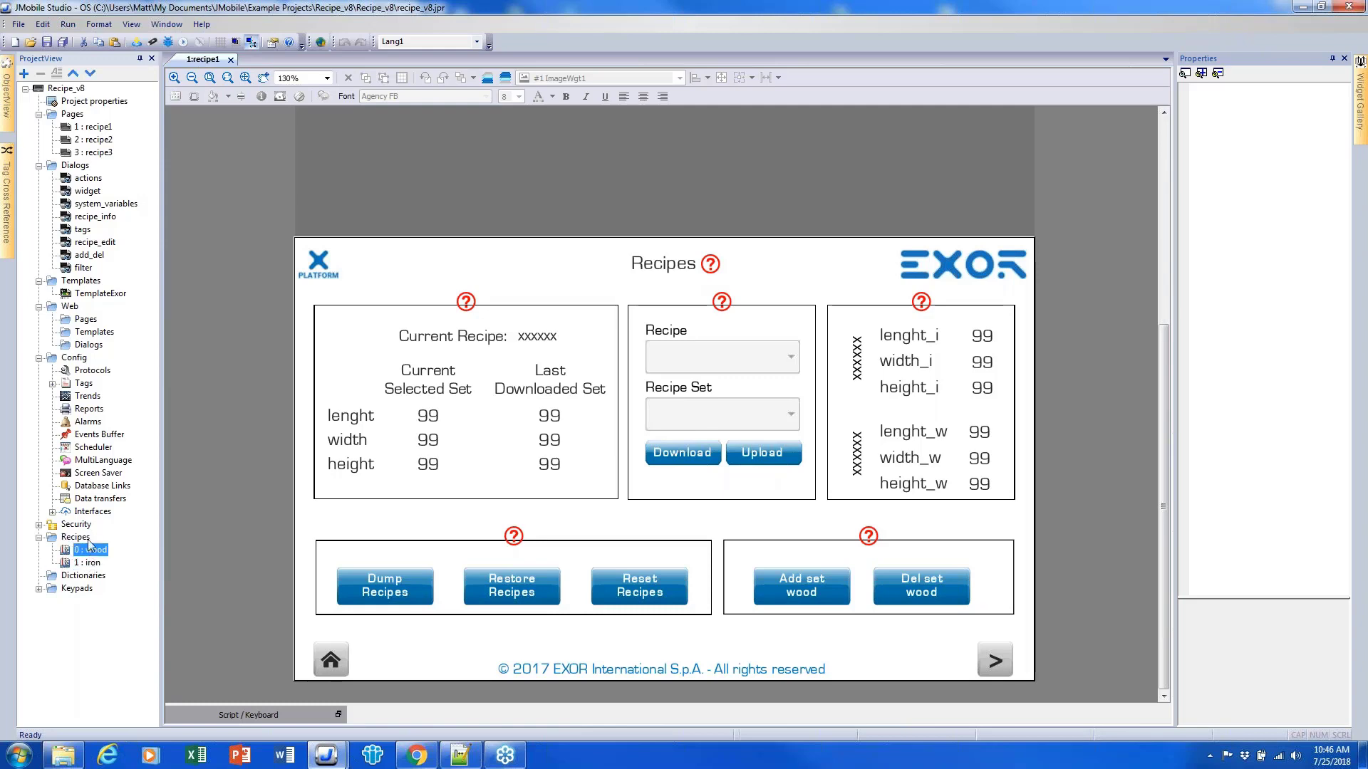
right_click(85, 538)
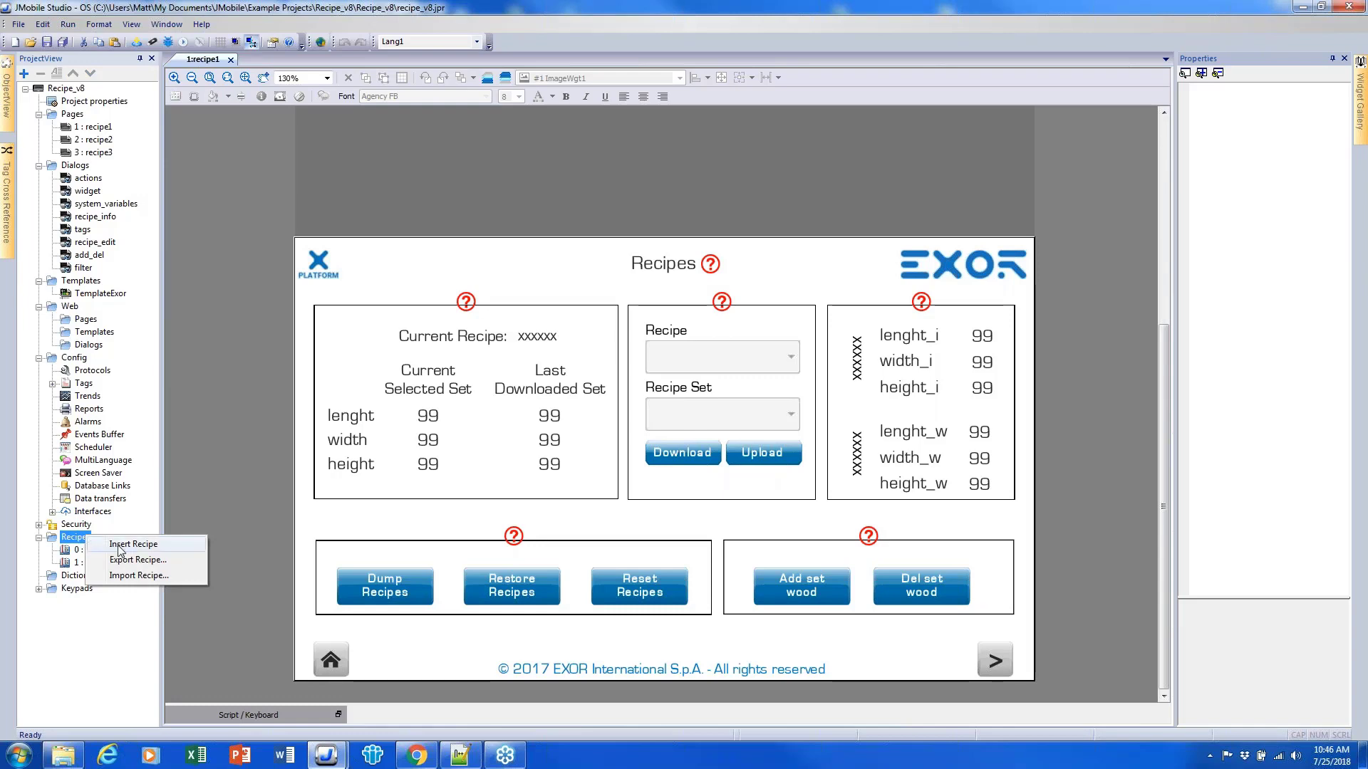
click(71, 552)
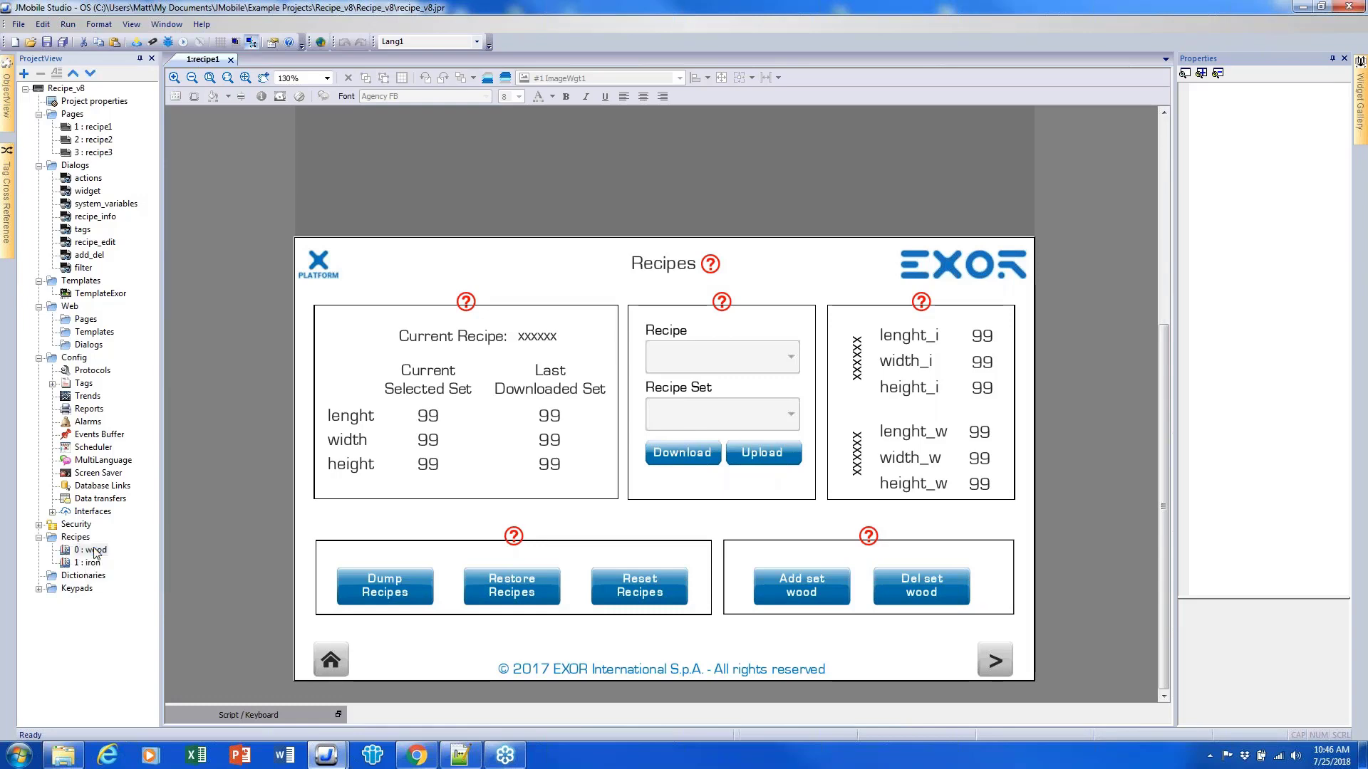
double_click(96, 550)
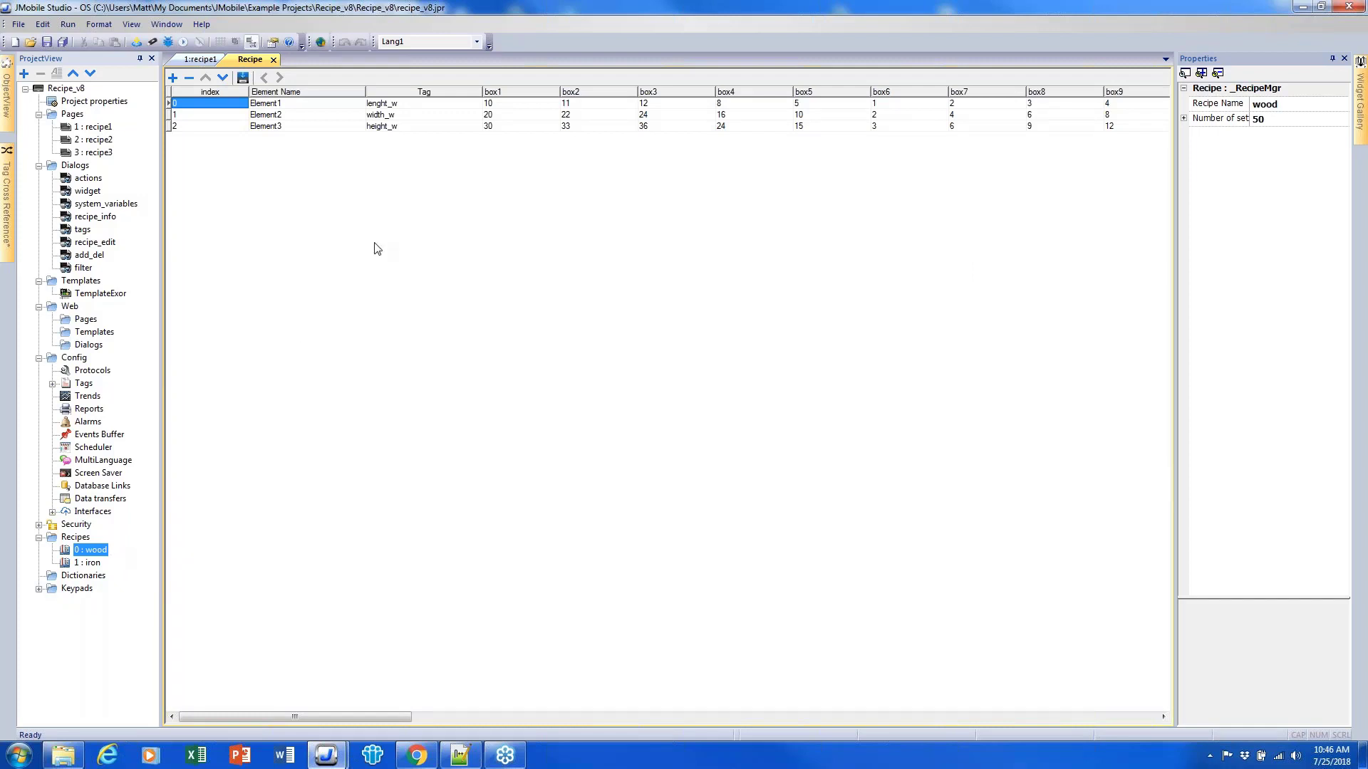
- Compare the iron recipe with the wood recipe, ending with the iron recipe shown
click(89, 563)
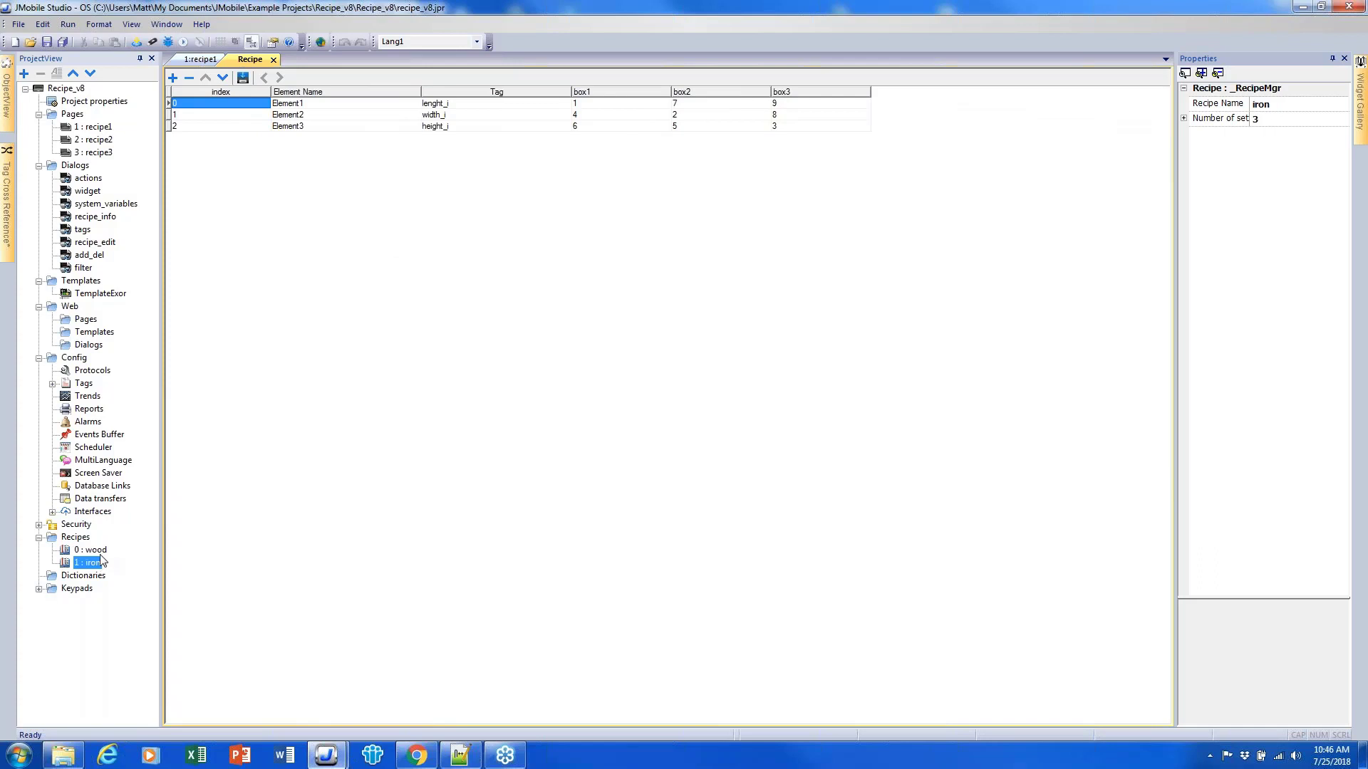
click(98, 553)
click(95, 562)
- View the tag choices for a new iron recipe element and for Element1's tag, cancelling both selections
click(173, 79)
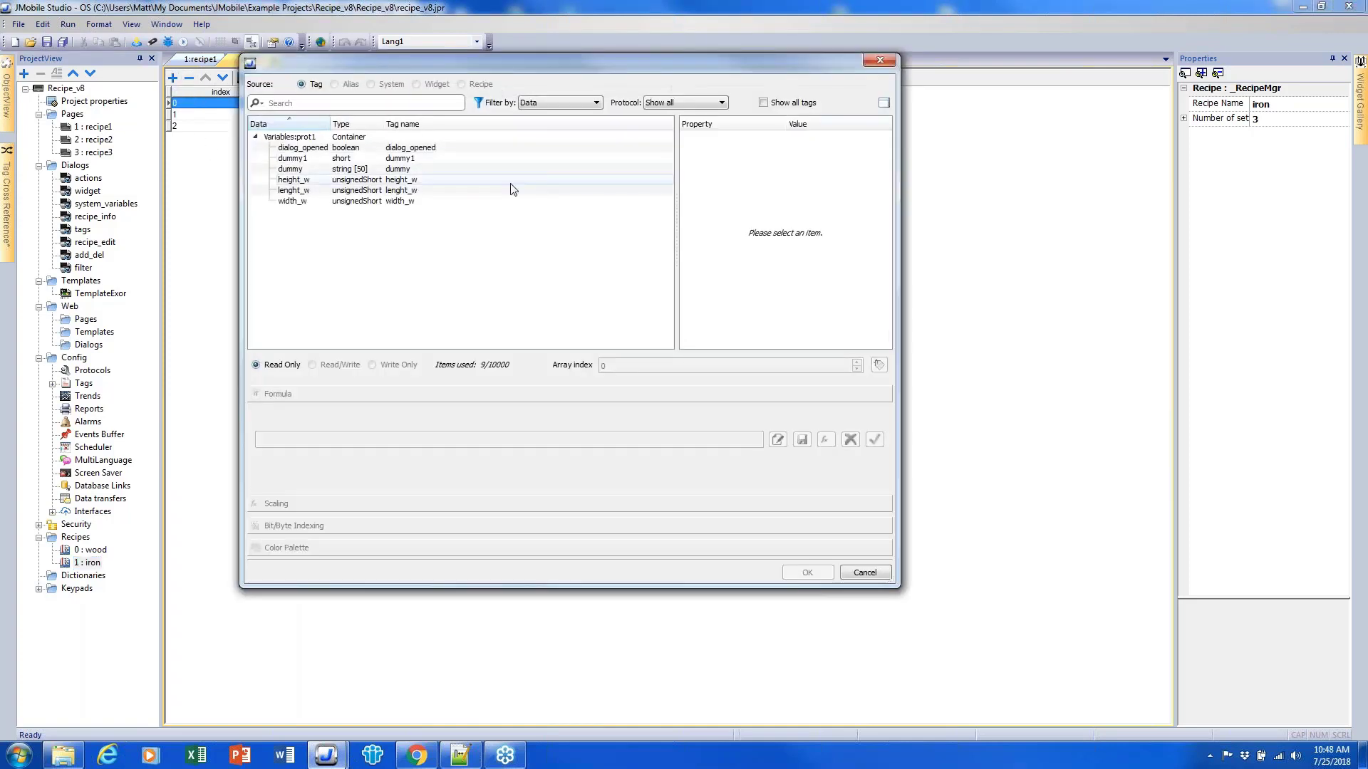
click(859, 67)
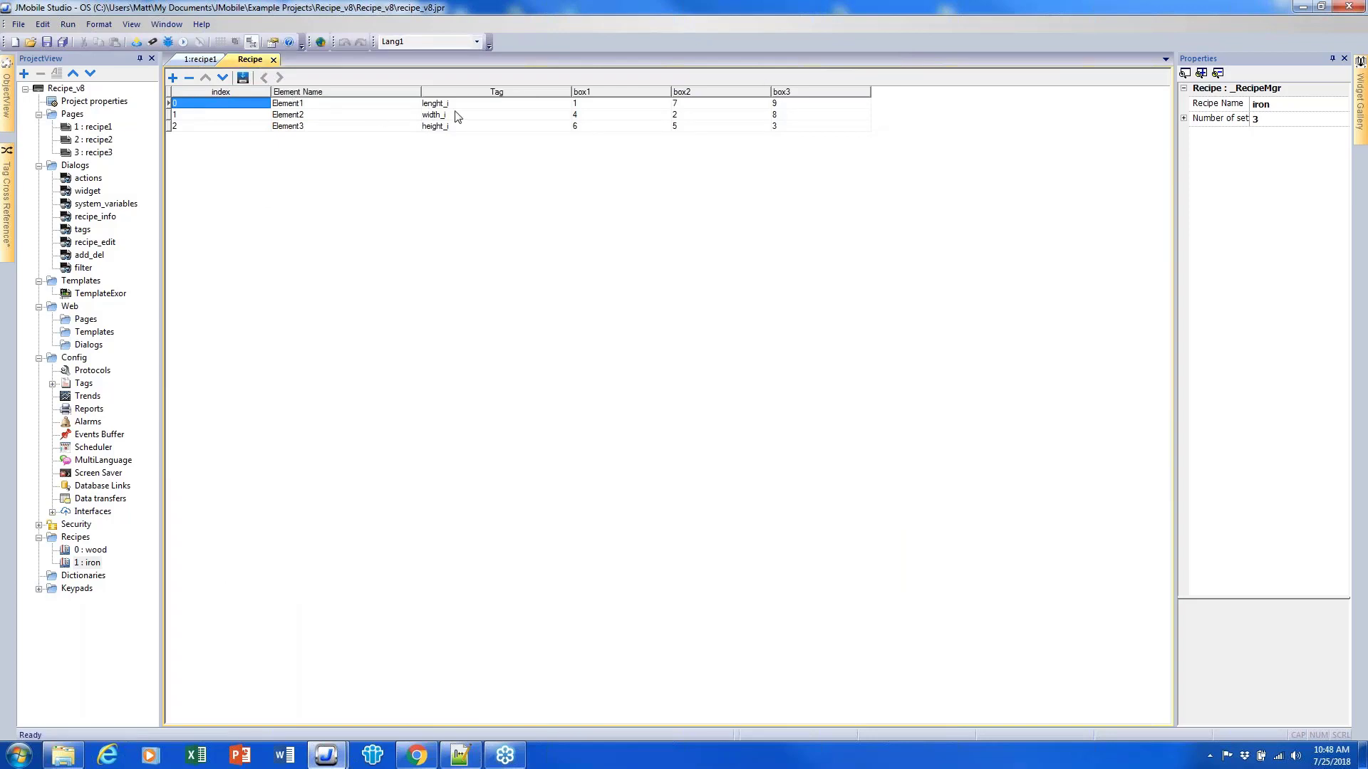
click(503, 105)
click(565, 105)
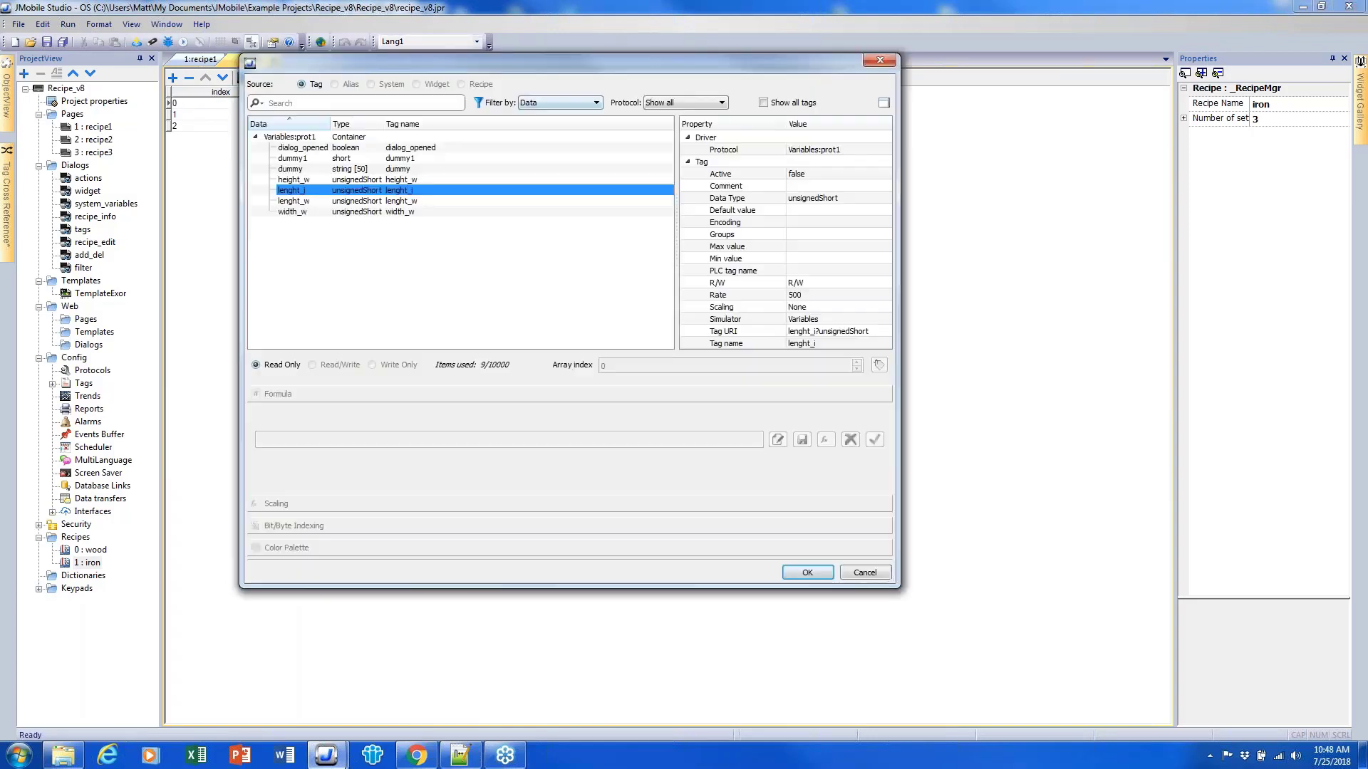
click(883, 60)
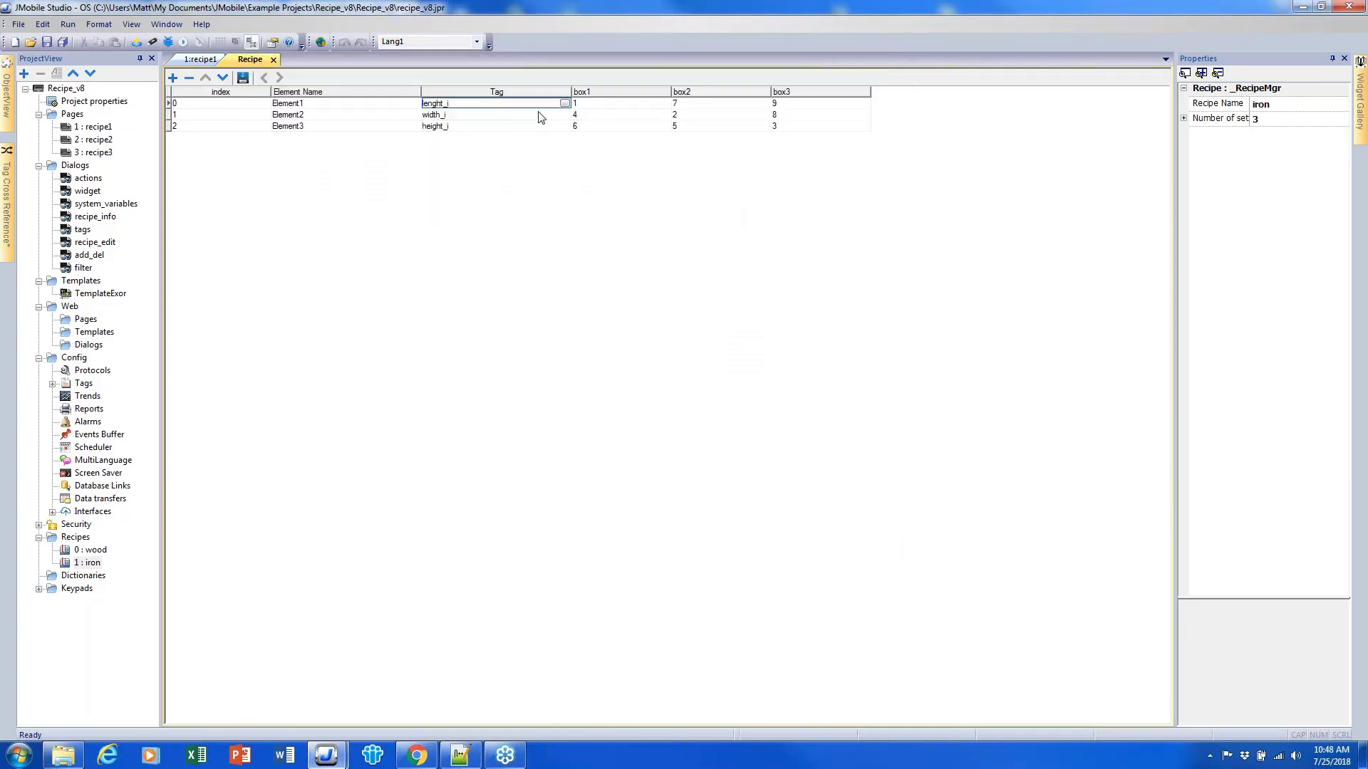
key(Escape)
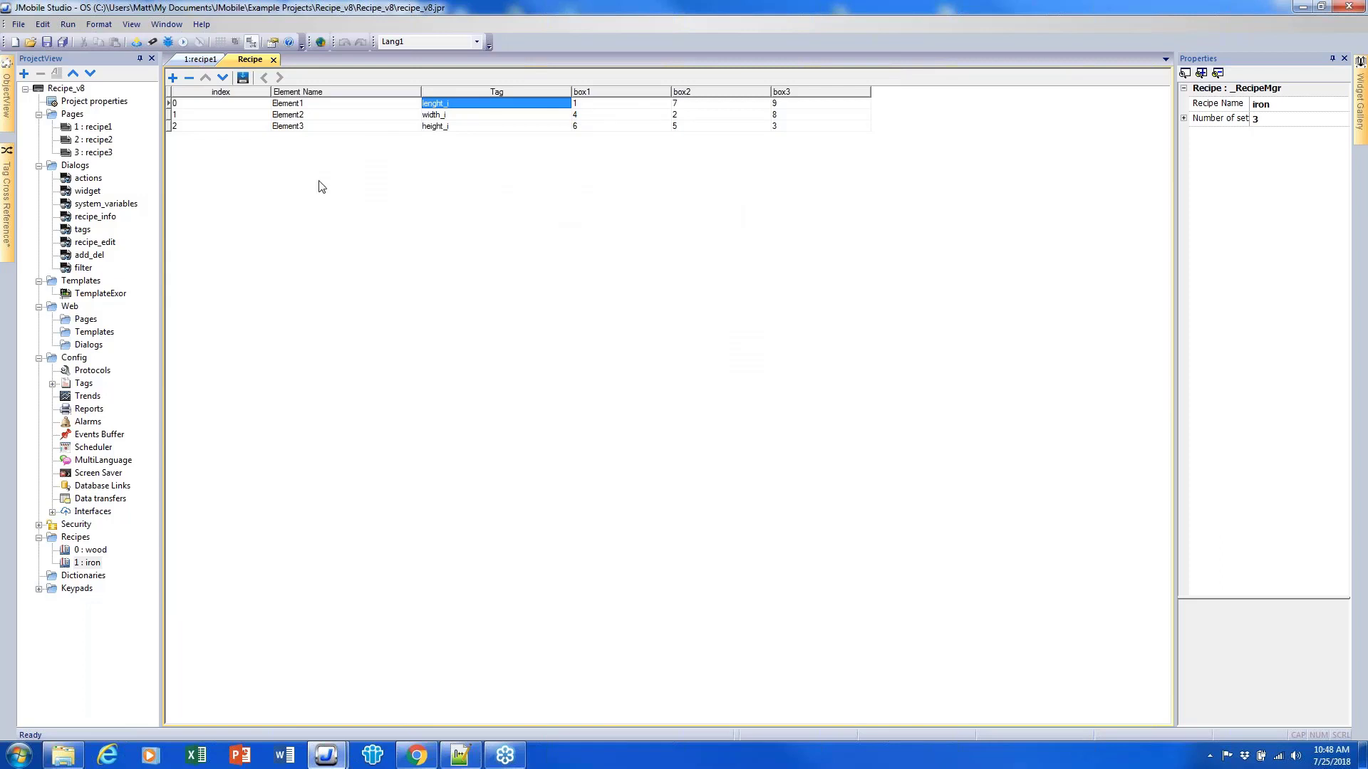
- View the recipe export dialog and import option without exporting or importing anything, and close the recipe editor
click(83, 538)
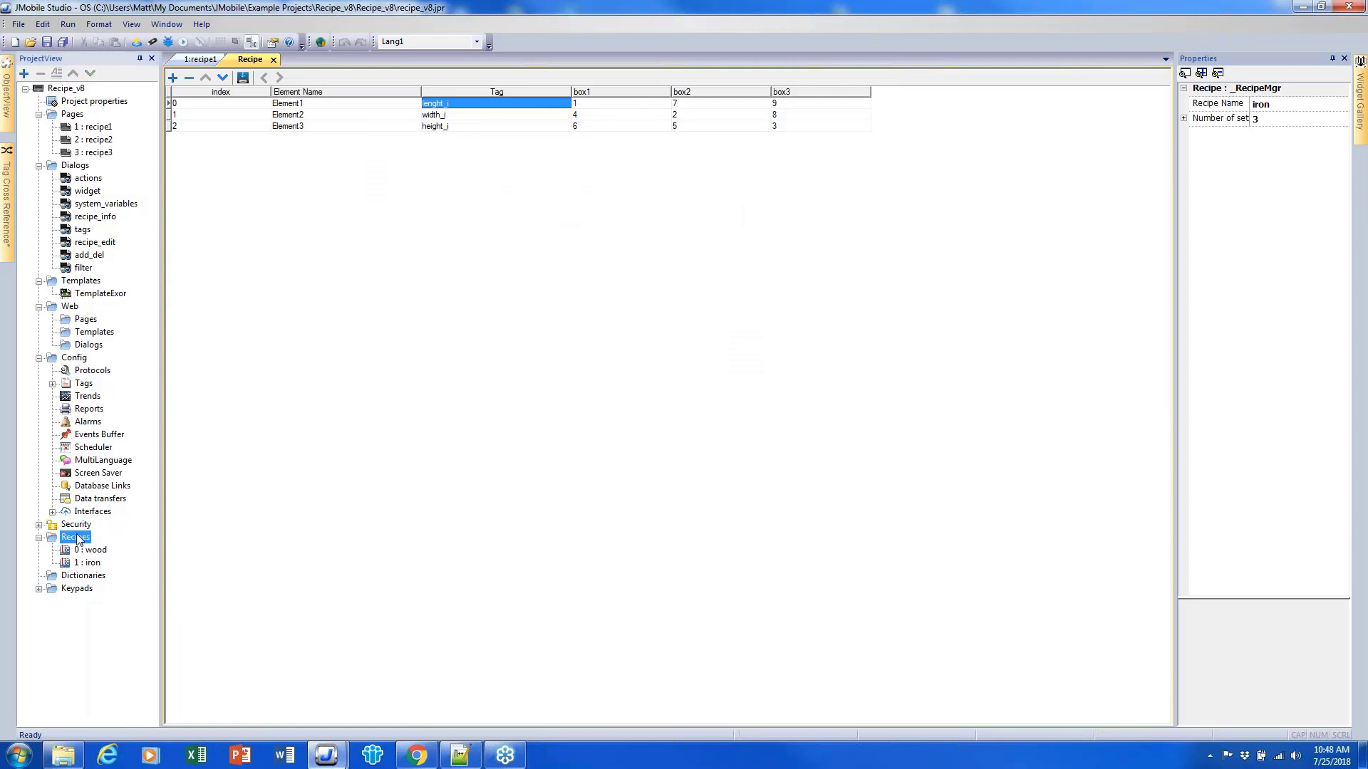
right_click(78, 536)
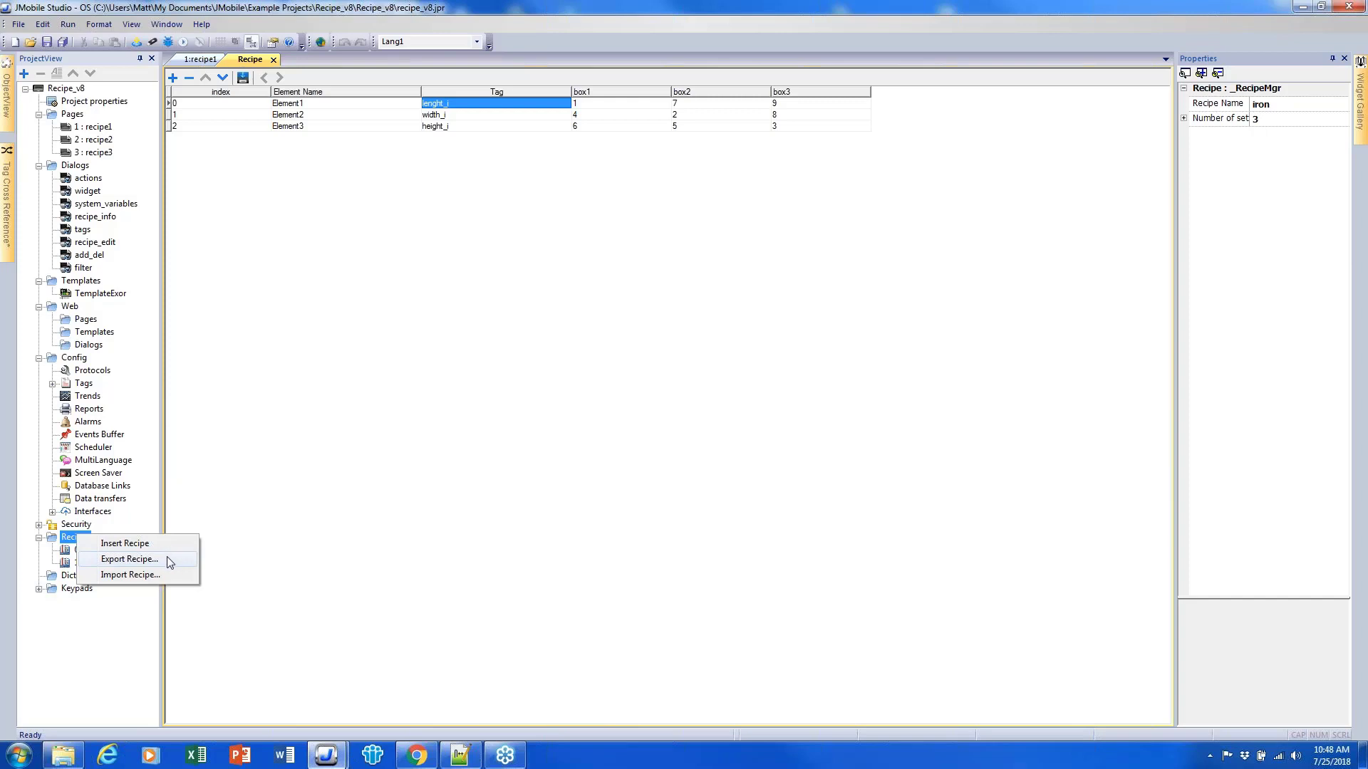
click(129, 559)
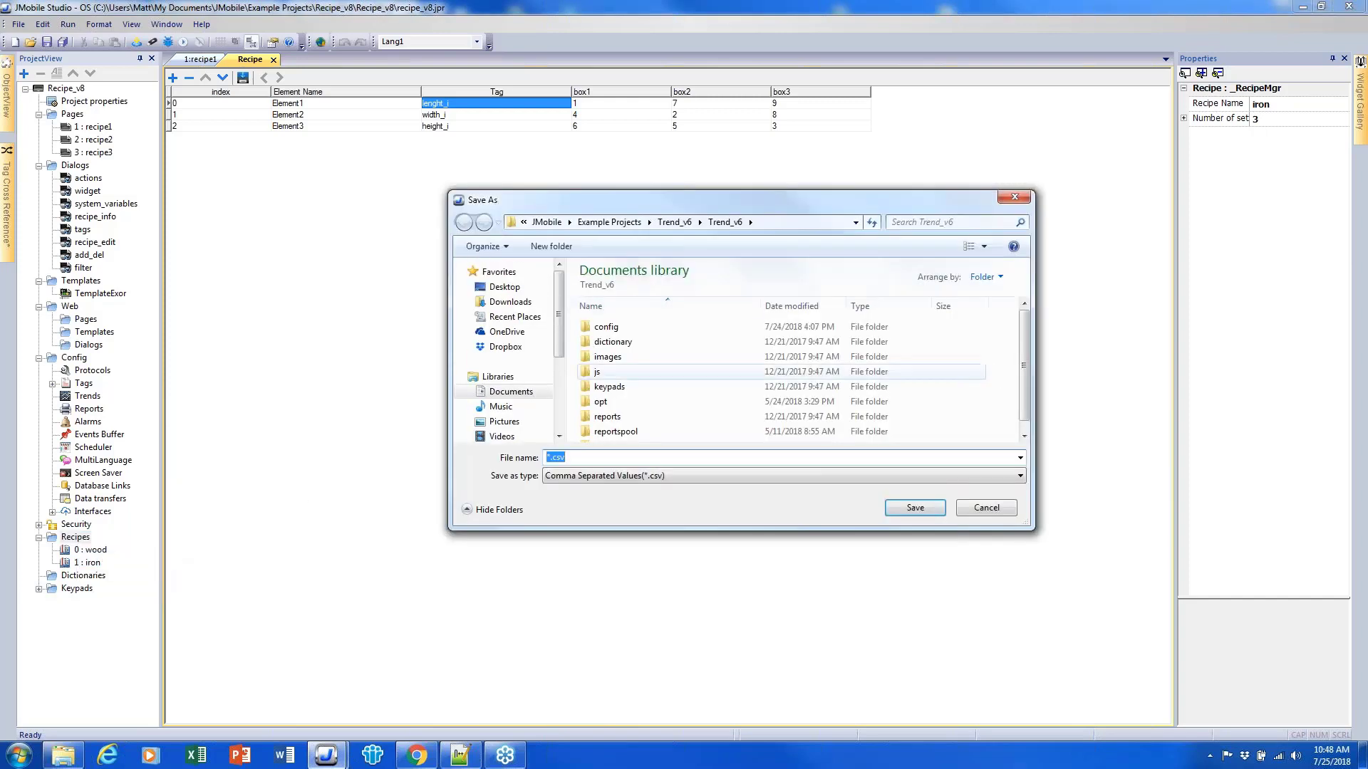
click(986, 508)
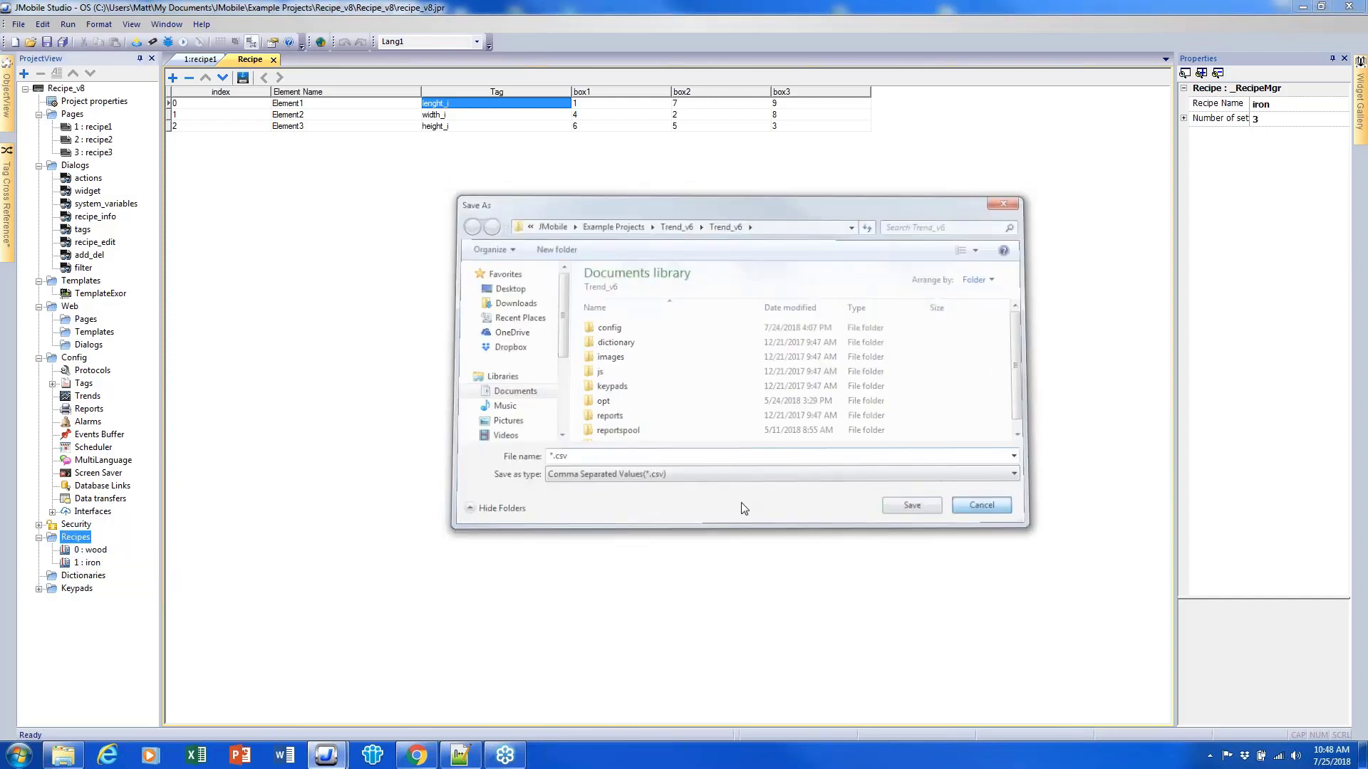
right_click(85, 544)
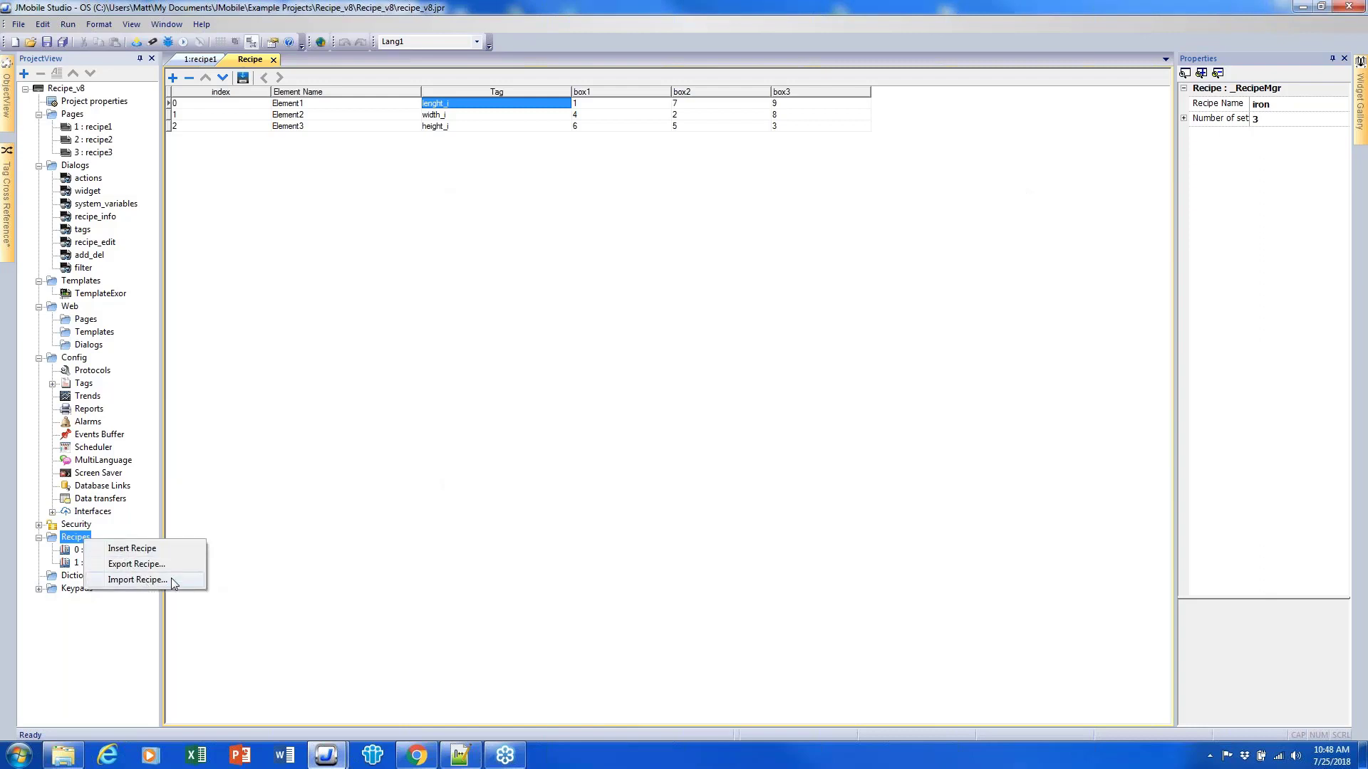
click(390, 490)
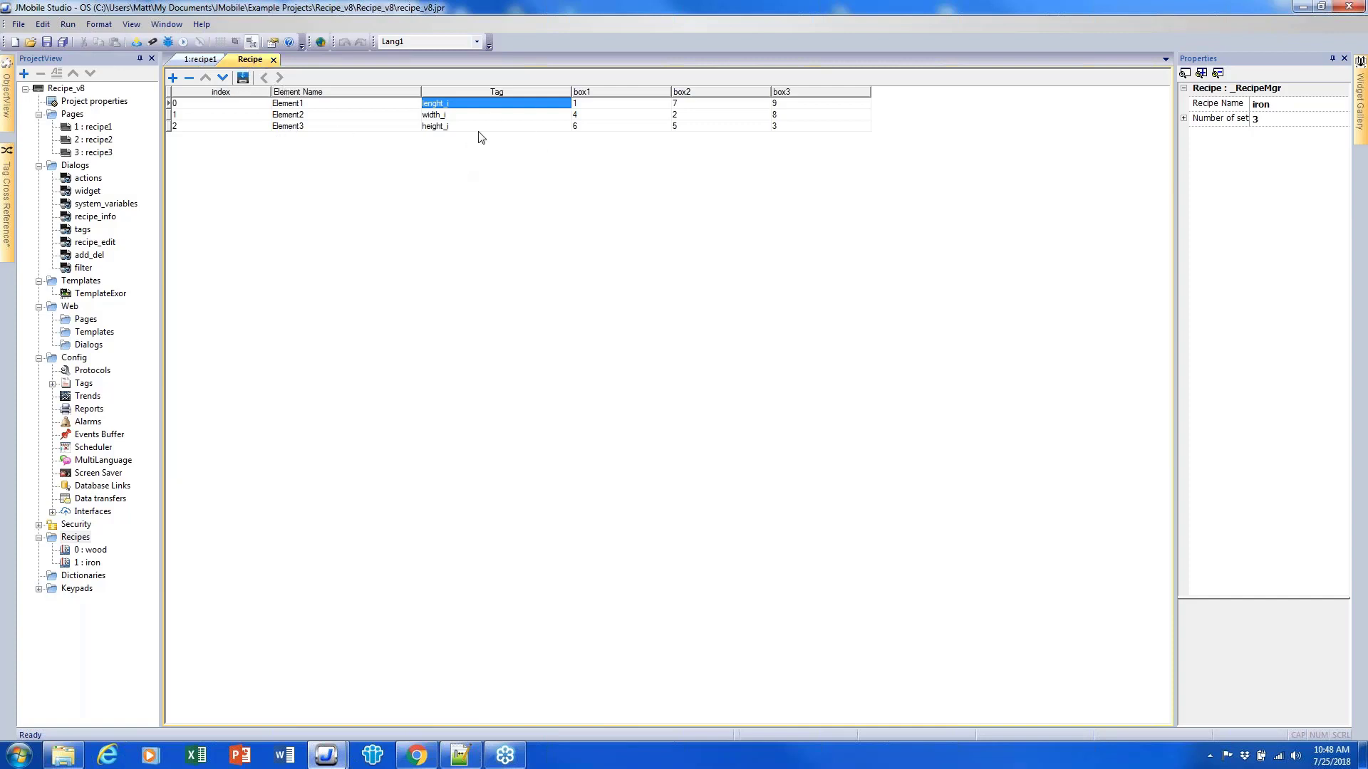
click(273, 60)
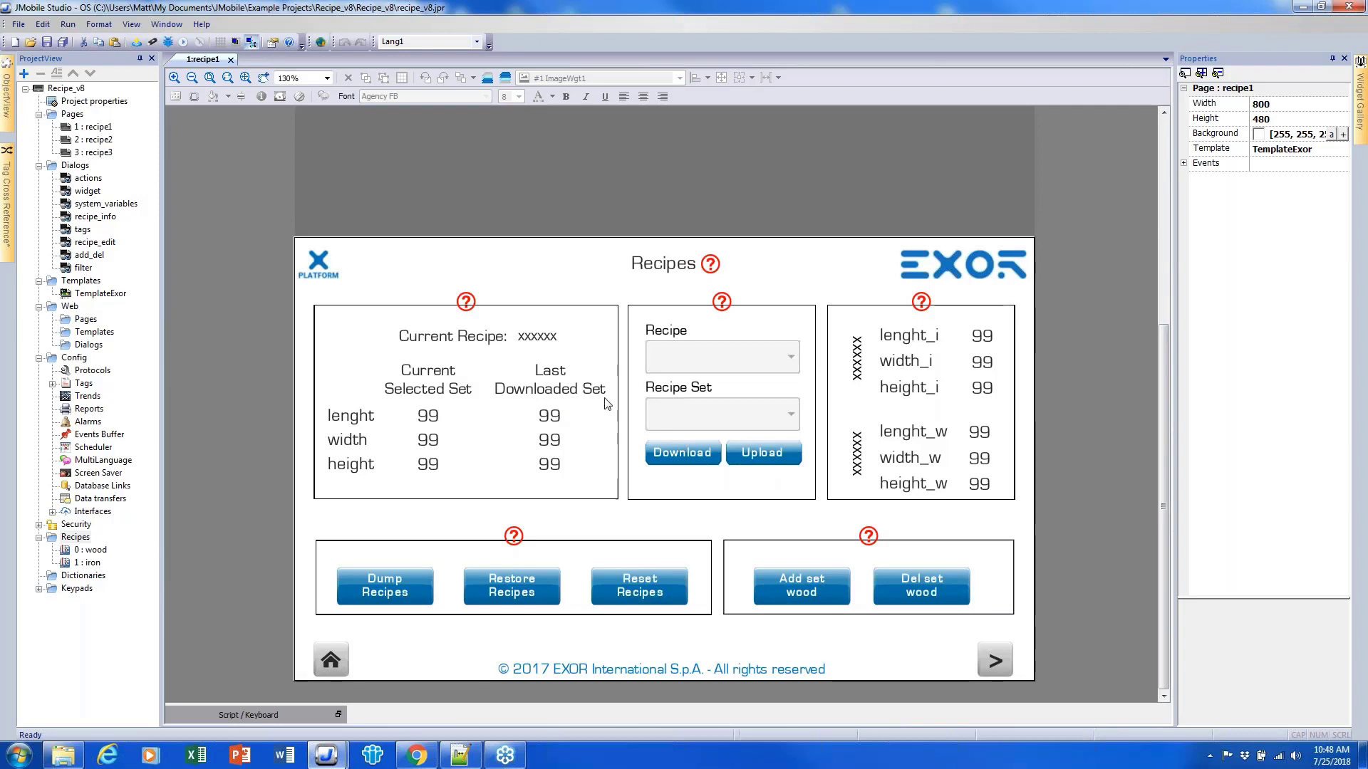
- Select the recipe menu widget on the recipe1 page and view the Recipes category of the widget gallery
click(740, 390)
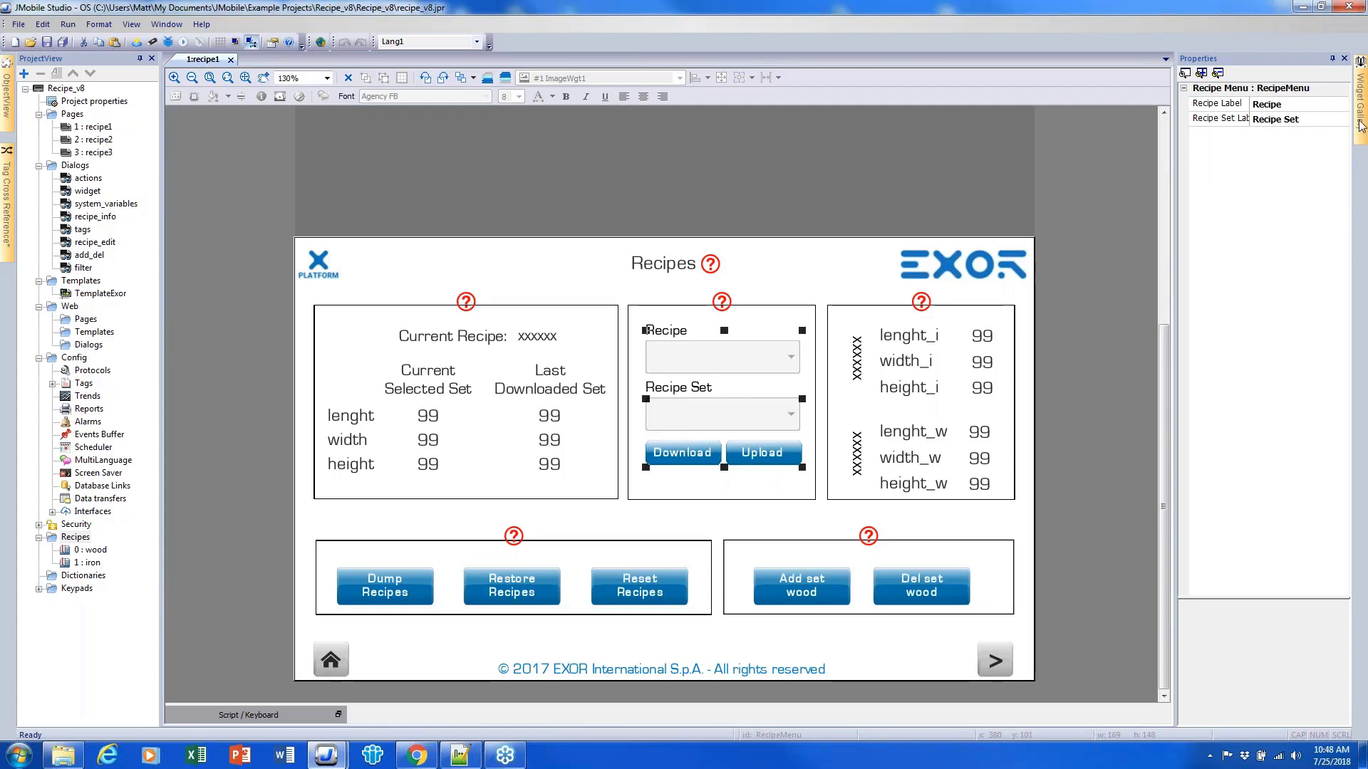
mouse_move(1360, 127)
click(1275, 89)
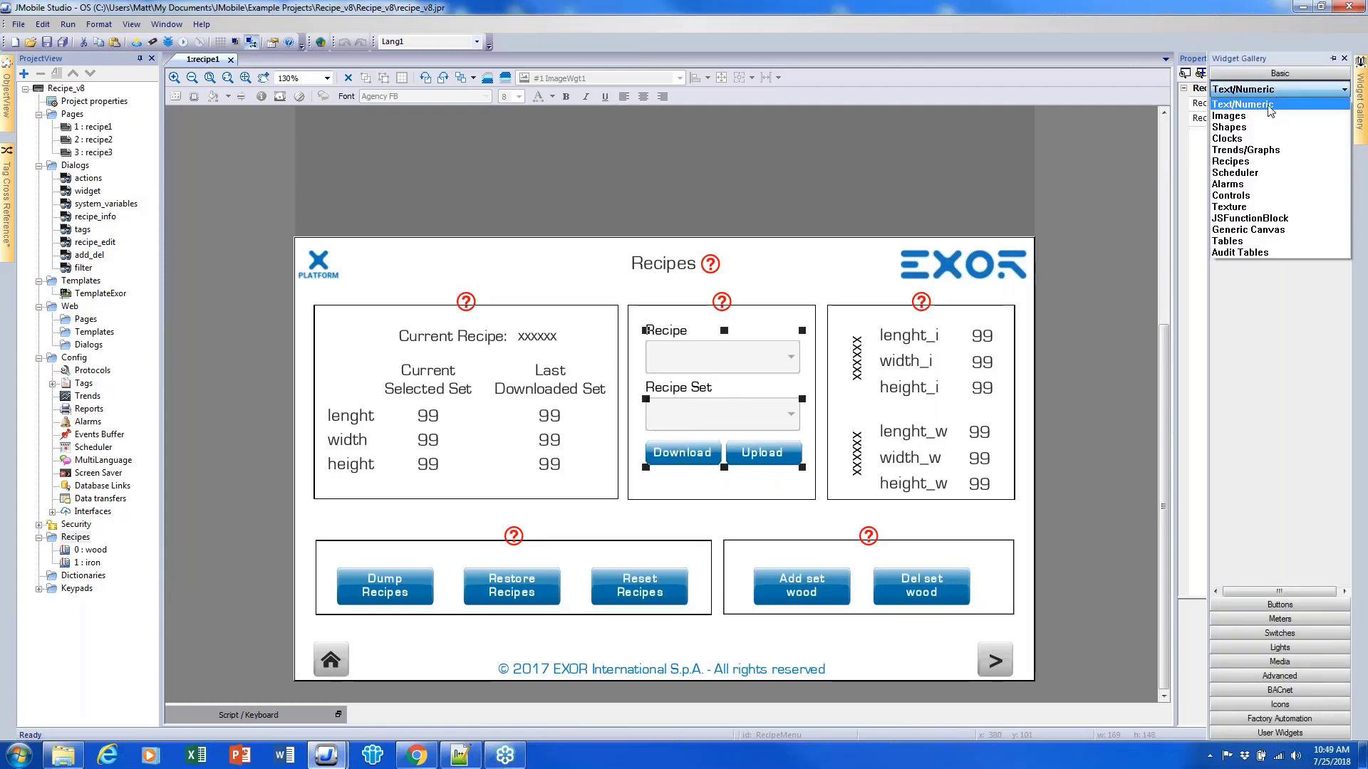
click(1265, 161)
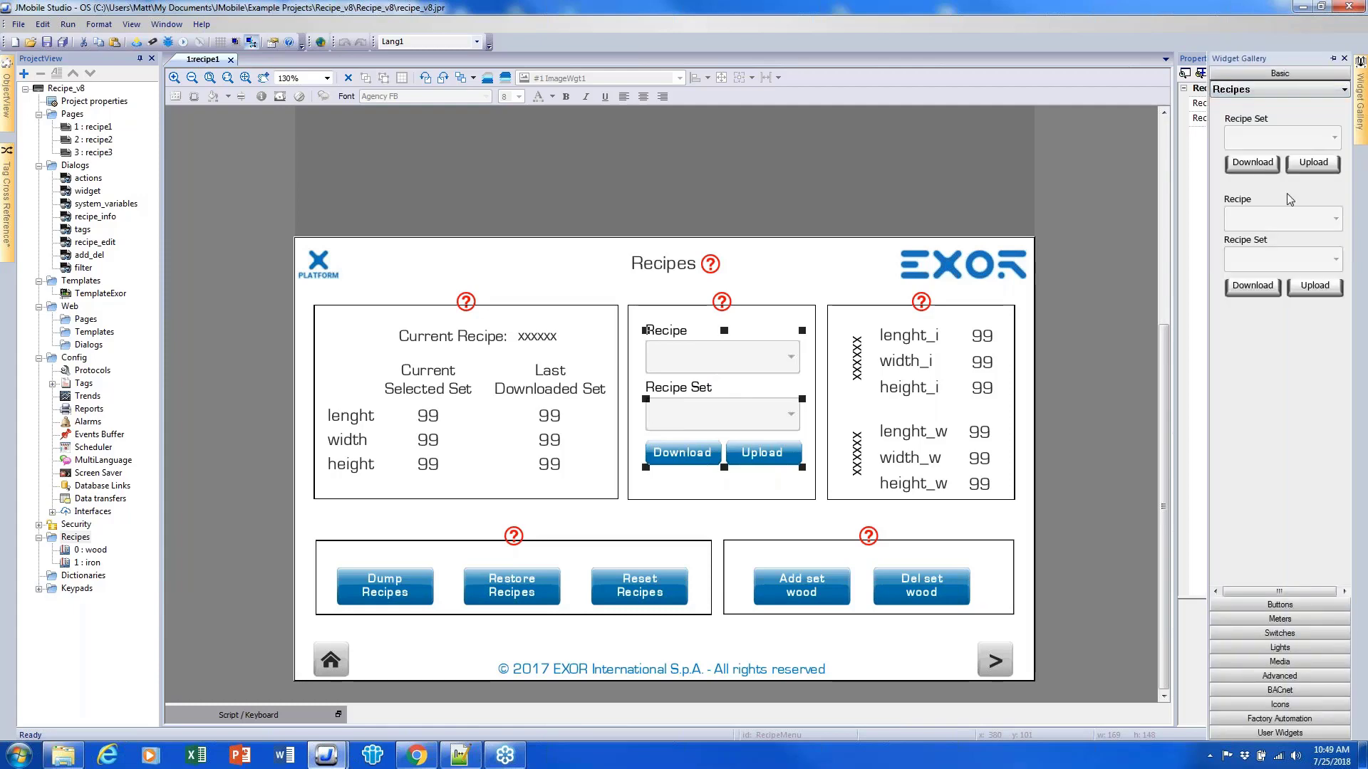
drag(1309, 232, 812, 344)
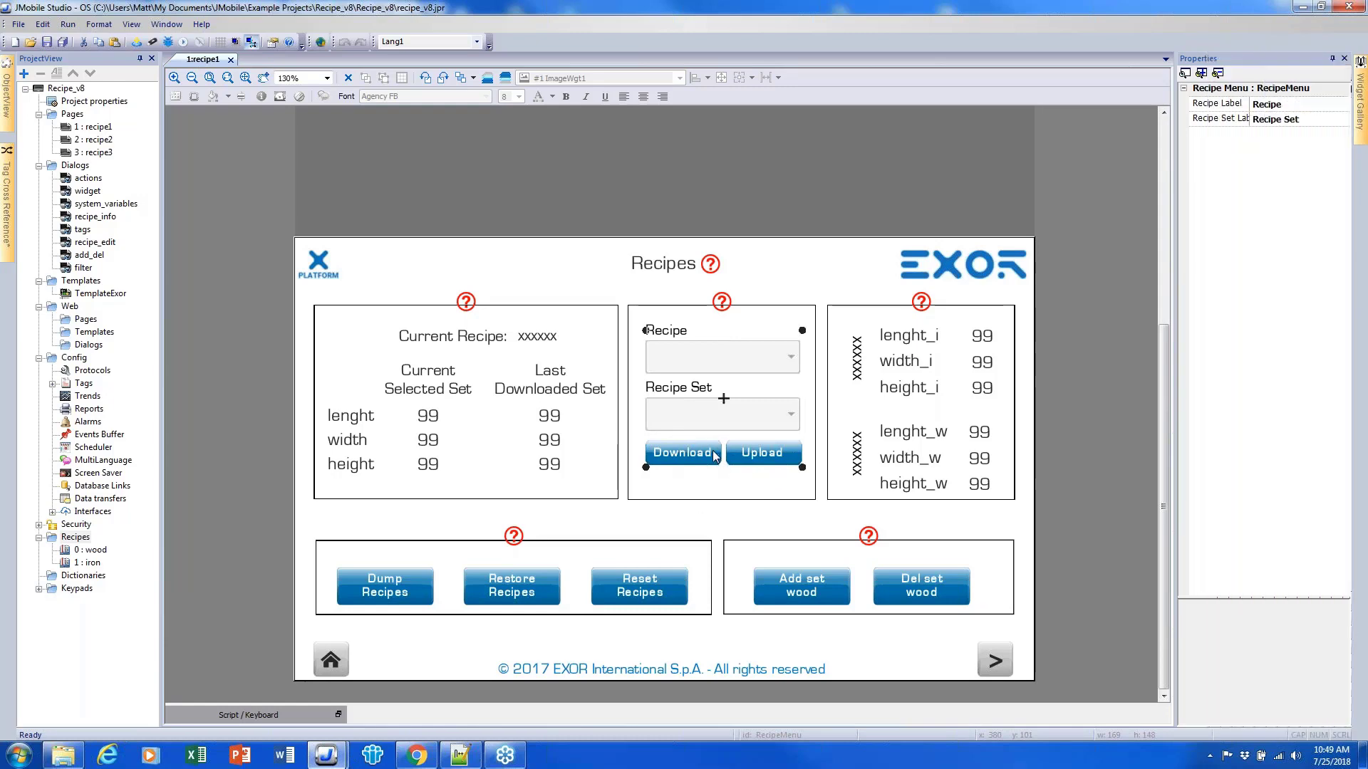
- Inspect the Download button inside the recipe menu widget and return to the recipe1 page
double_click(715, 448)
click(715, 448)
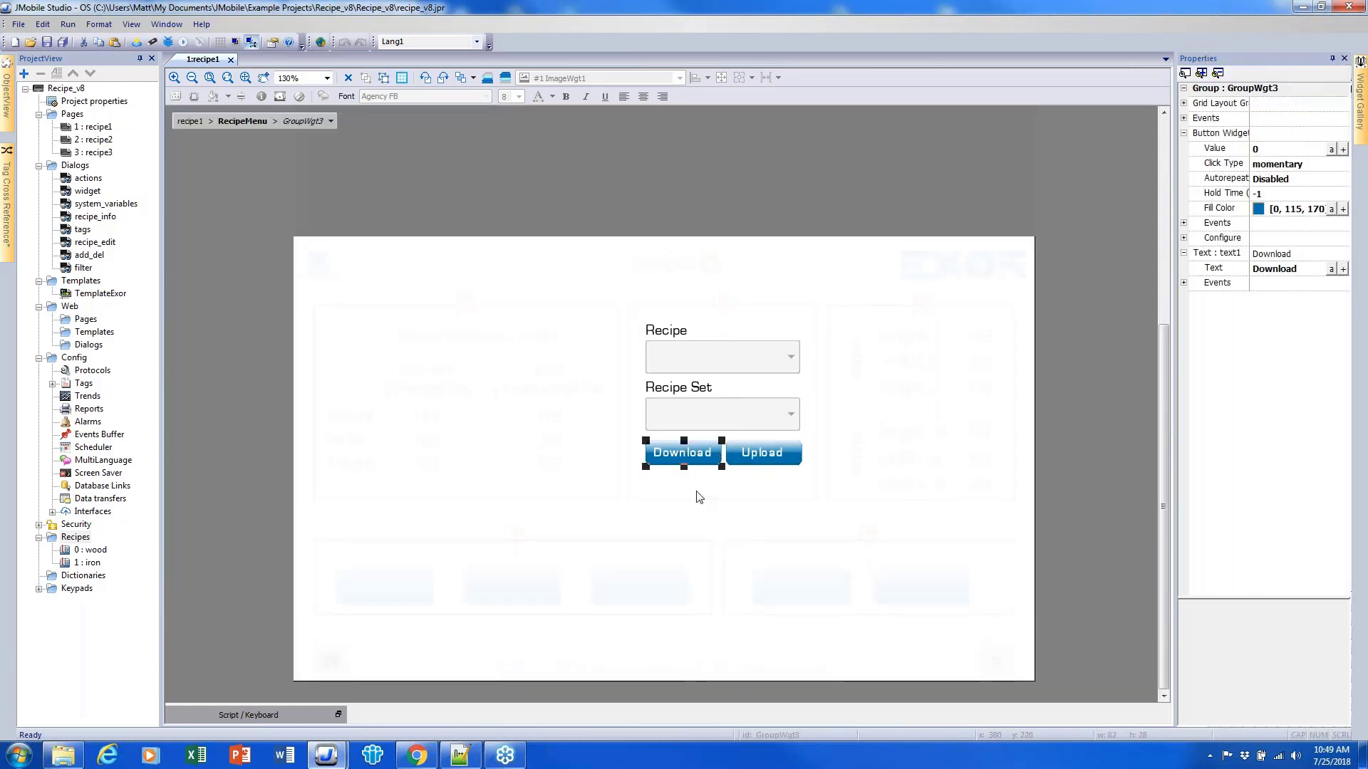
click(762, 250)
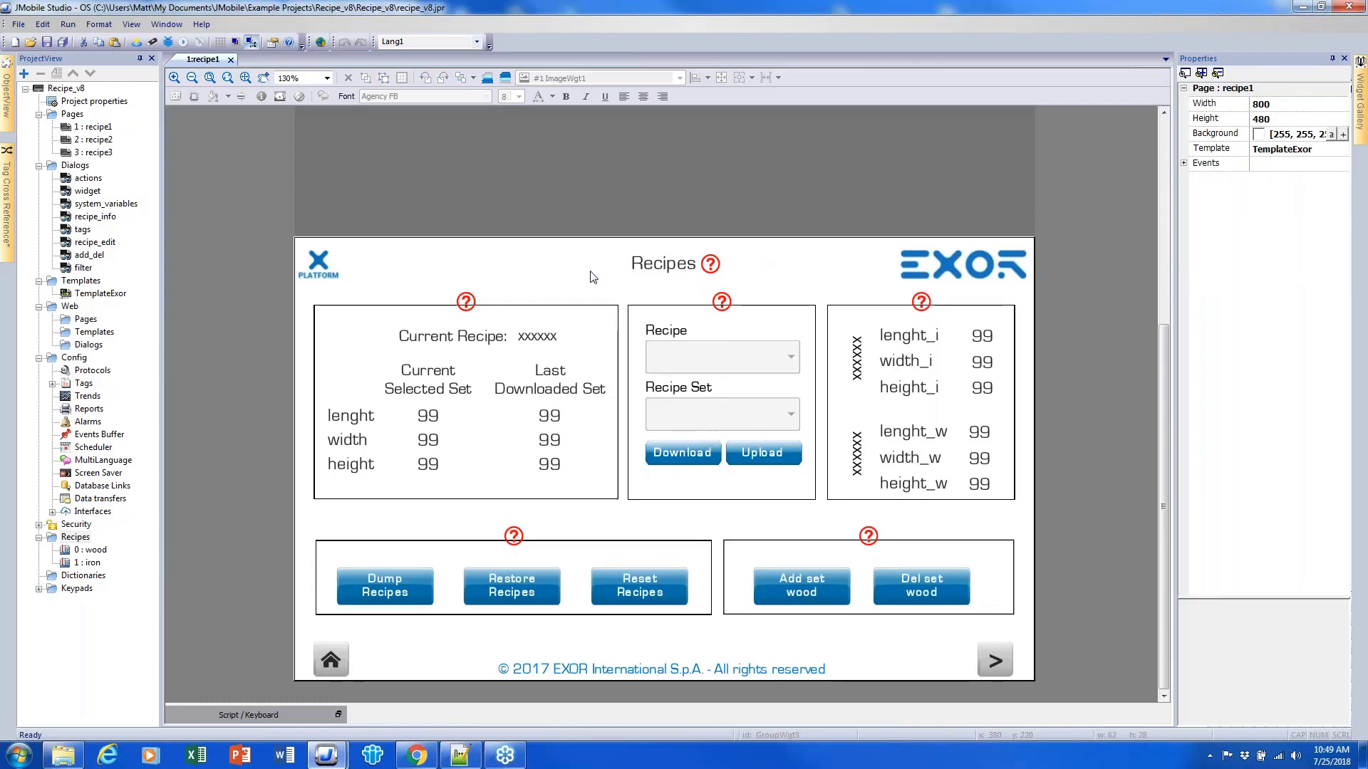
- Start the project in the HMI simulator and select iron as the current recipe
click(184, 43)
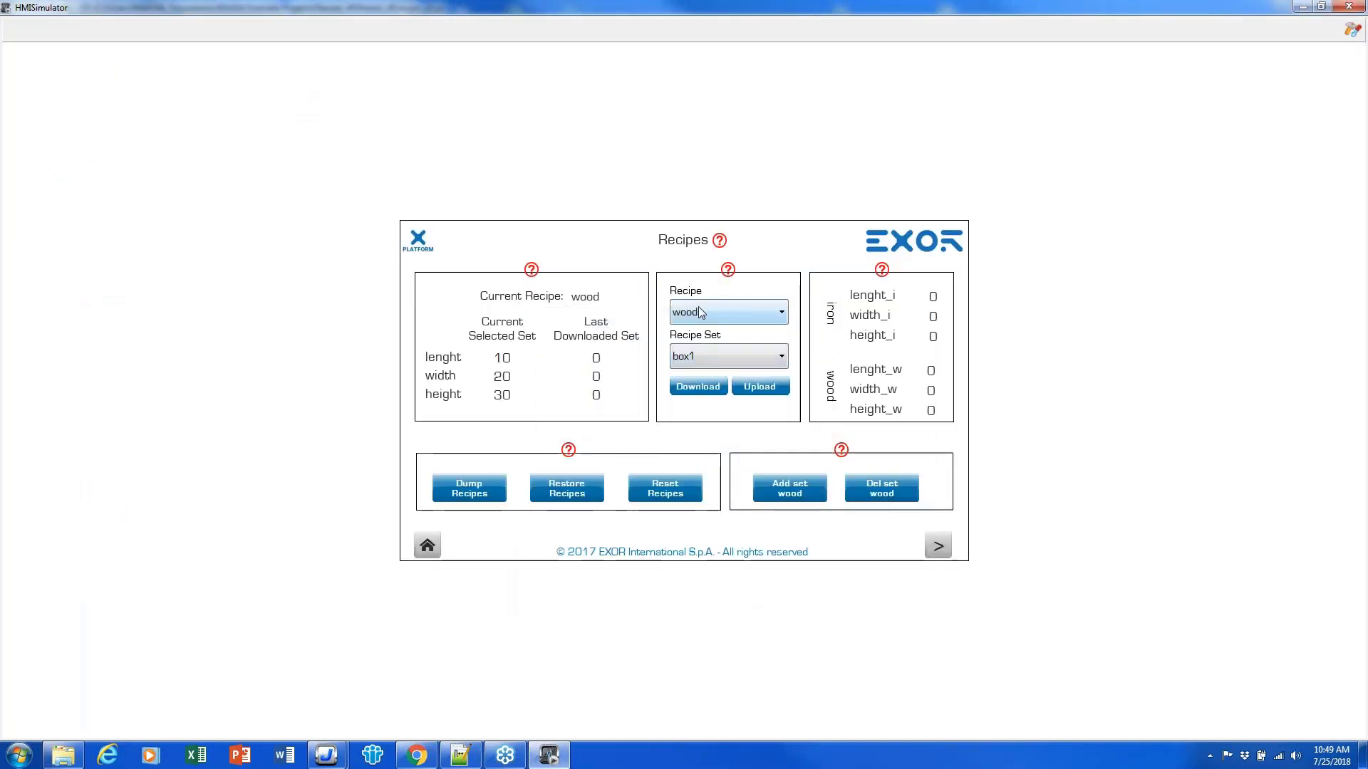
click(700, 312)
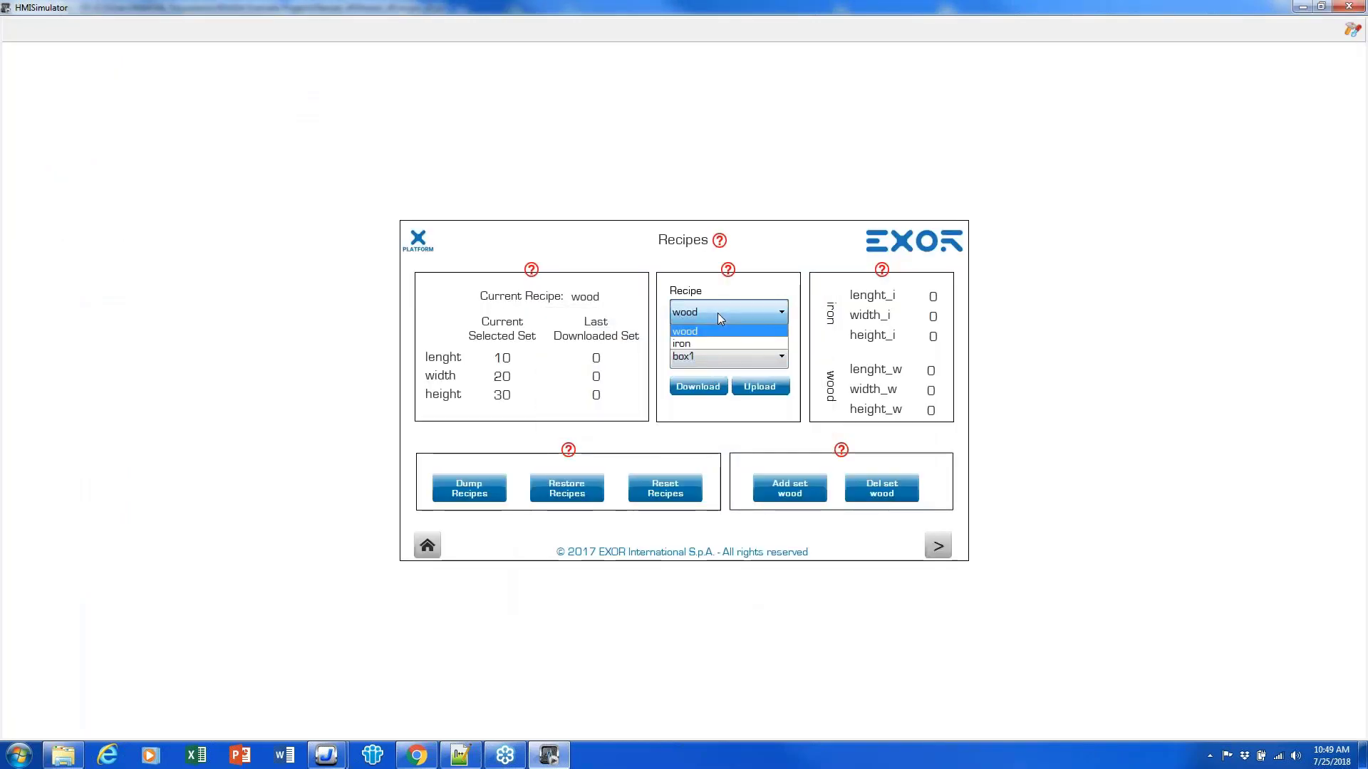
click(716, 309)
click(717, 309)
click(704, 343)
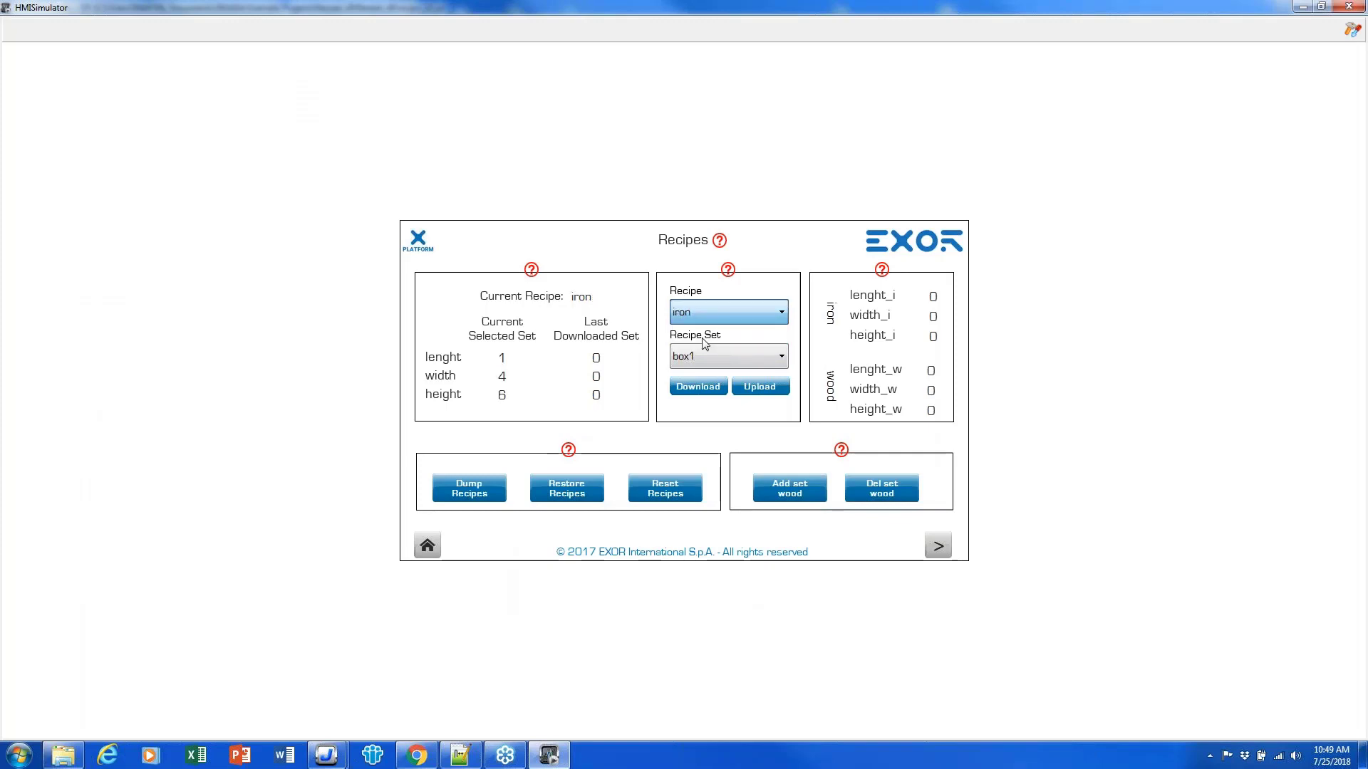
click(706, 346)
click(705, 347)
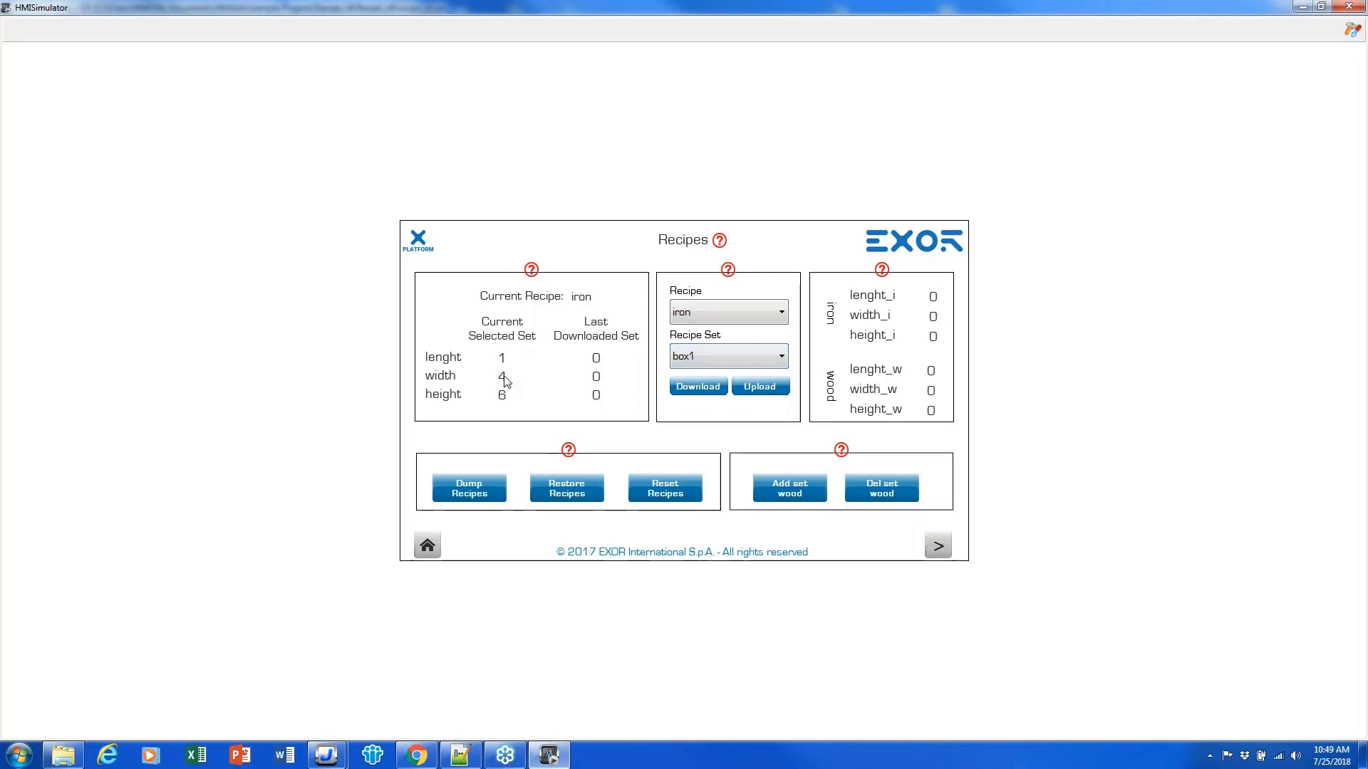
- Choose the box2 recipe set for the iron recipe and download it
click(685, 362)
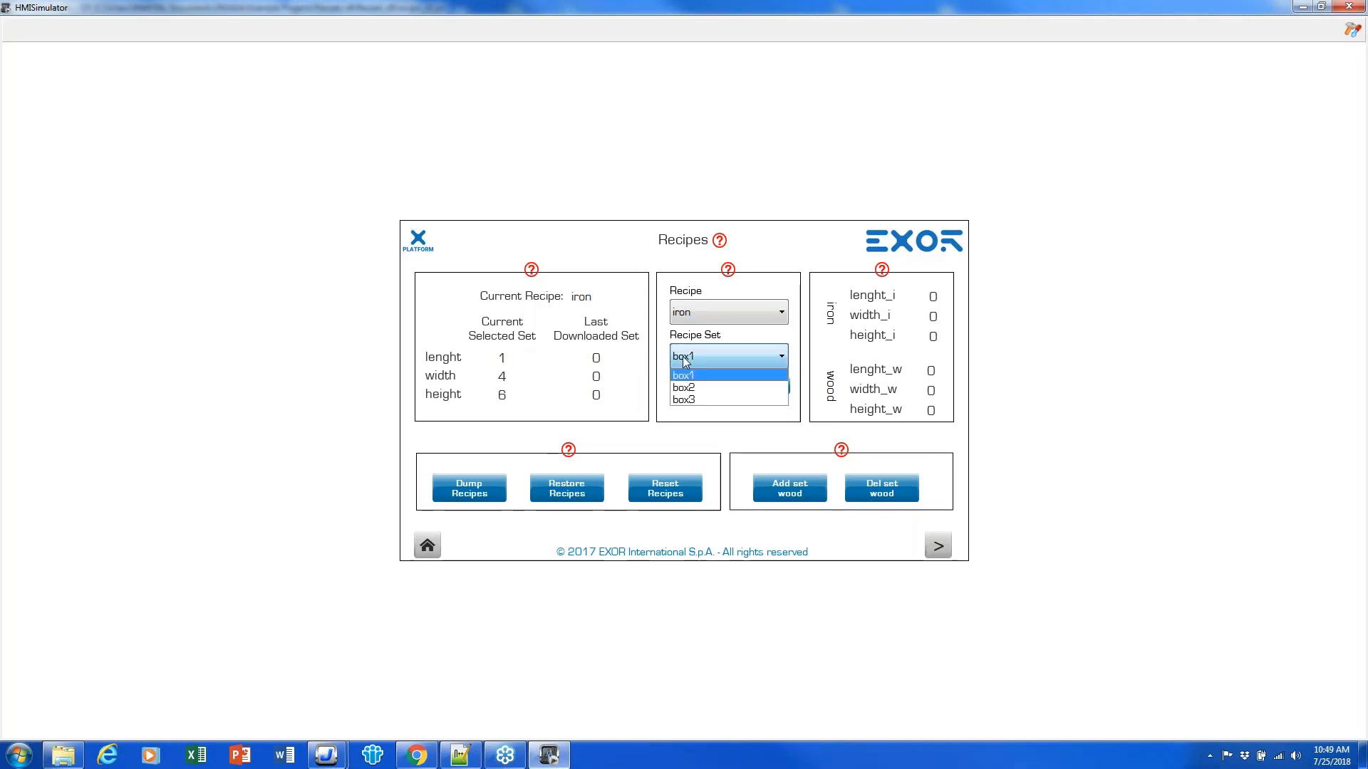
click(716, 388)
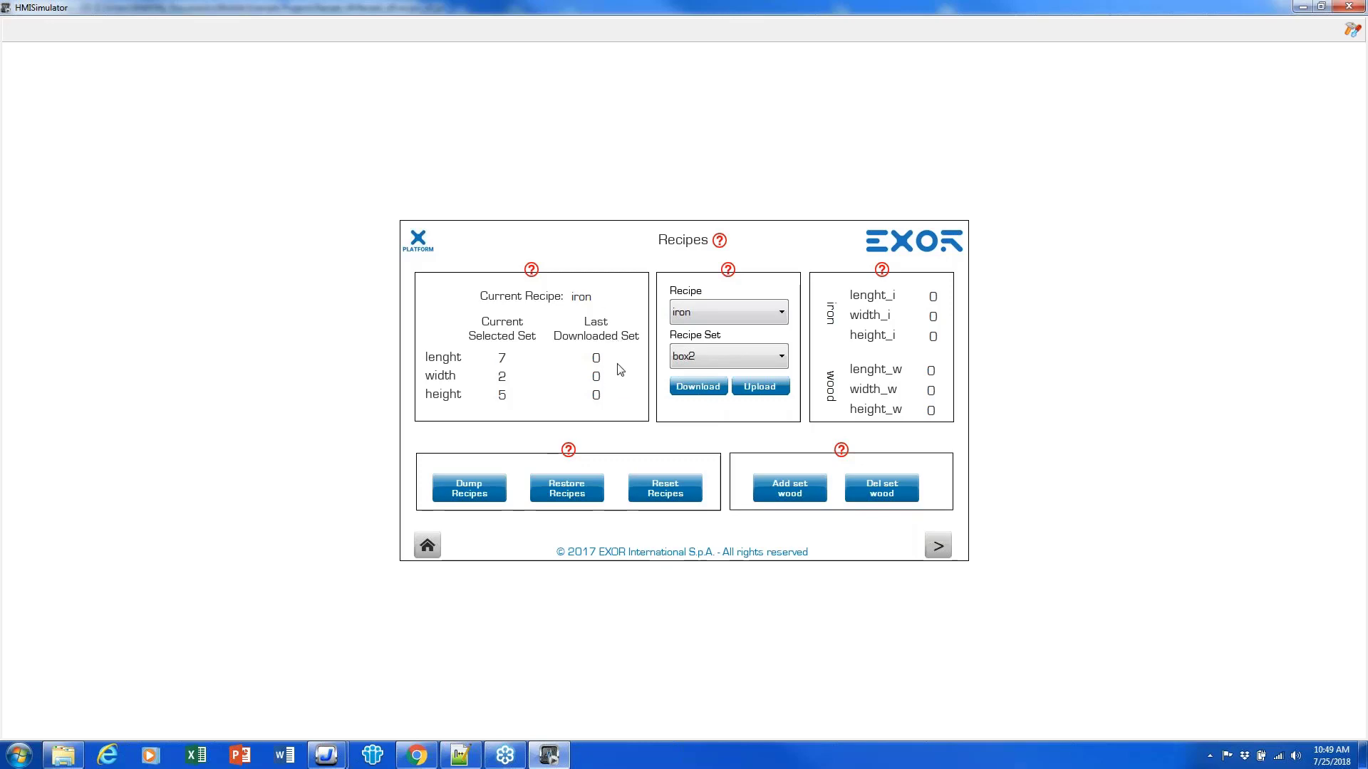
click(713, 389)
- Switch the iron recipe set to box3 and back to box1, and close the simulator
click(764, 356)
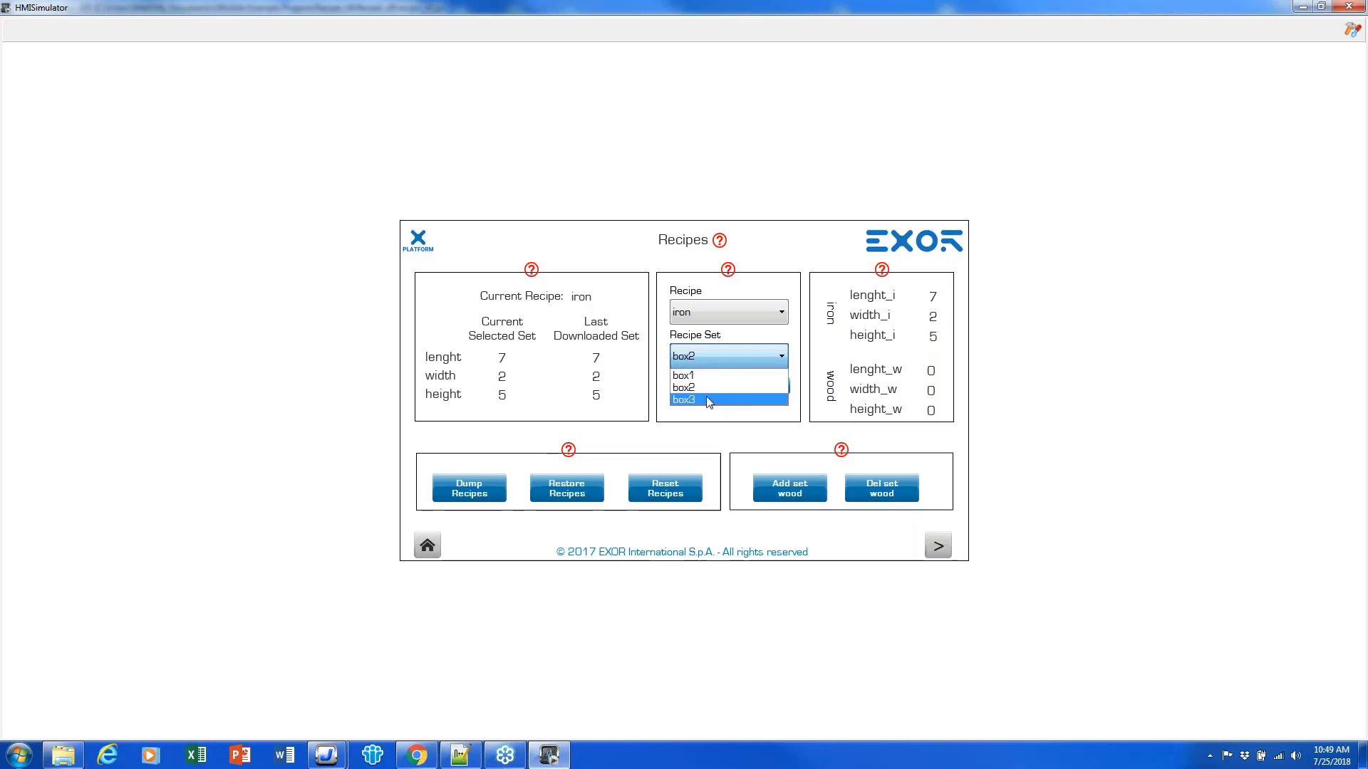
click(726, 399)
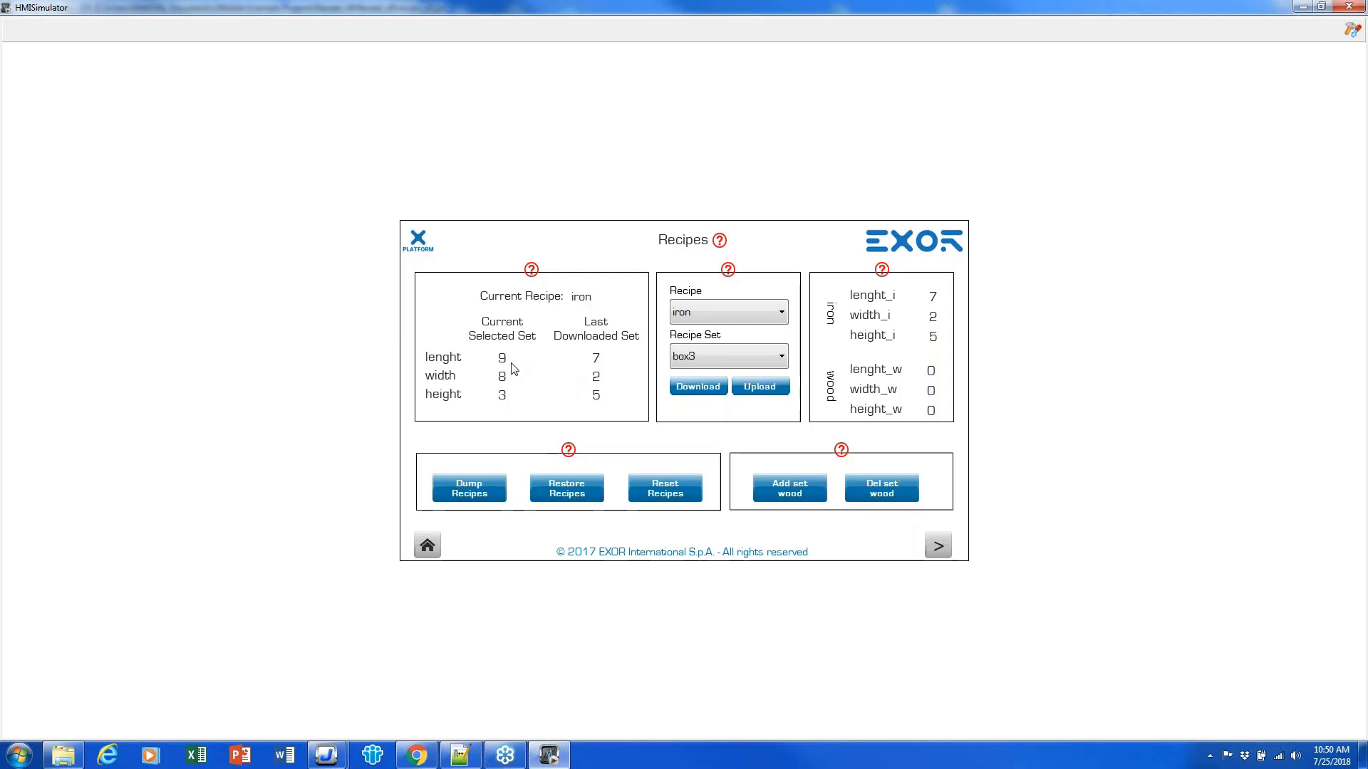
click(762, 358)
click(712, 374)
key(alt+F4)
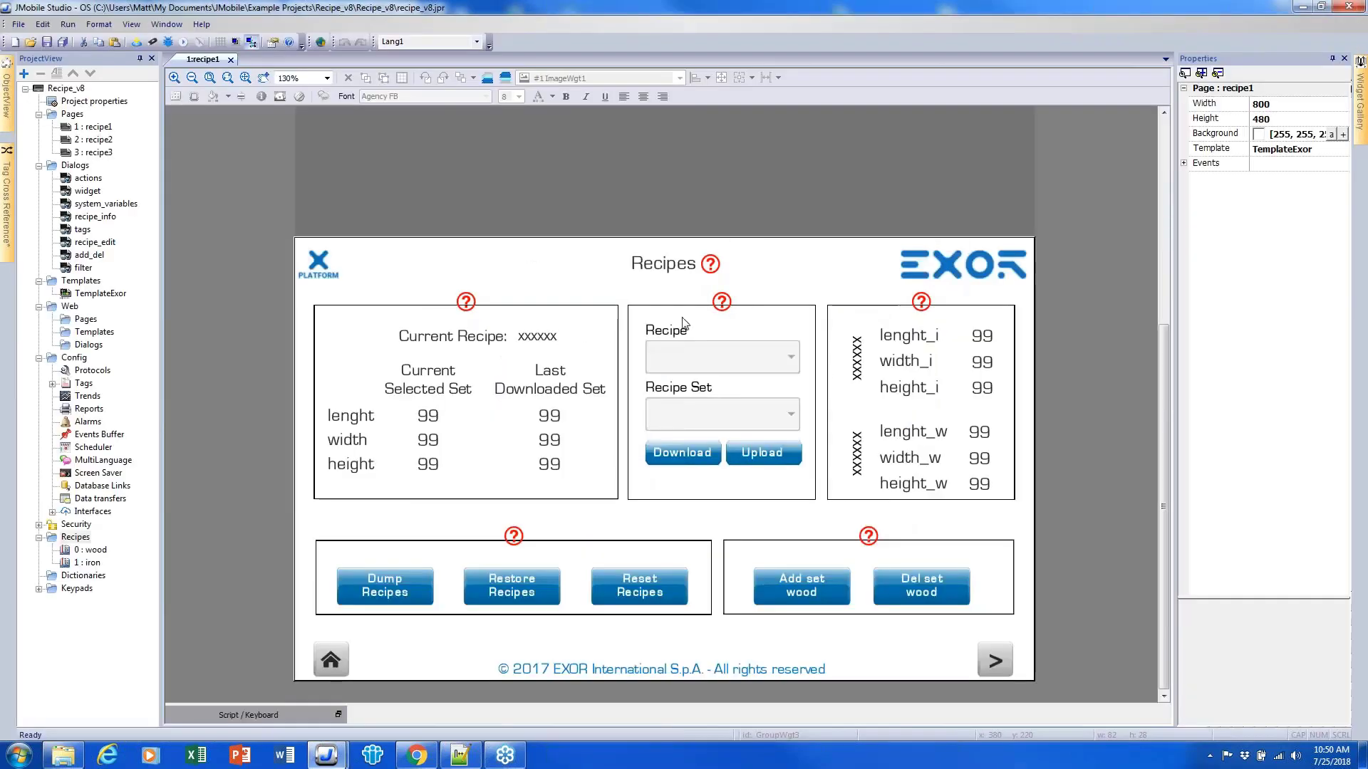
- Open the value link of the lenght field under Current Selected Set and collapse CurrentRecipe in its recipe source tree
click(427, 419)
double_click(435, 431)
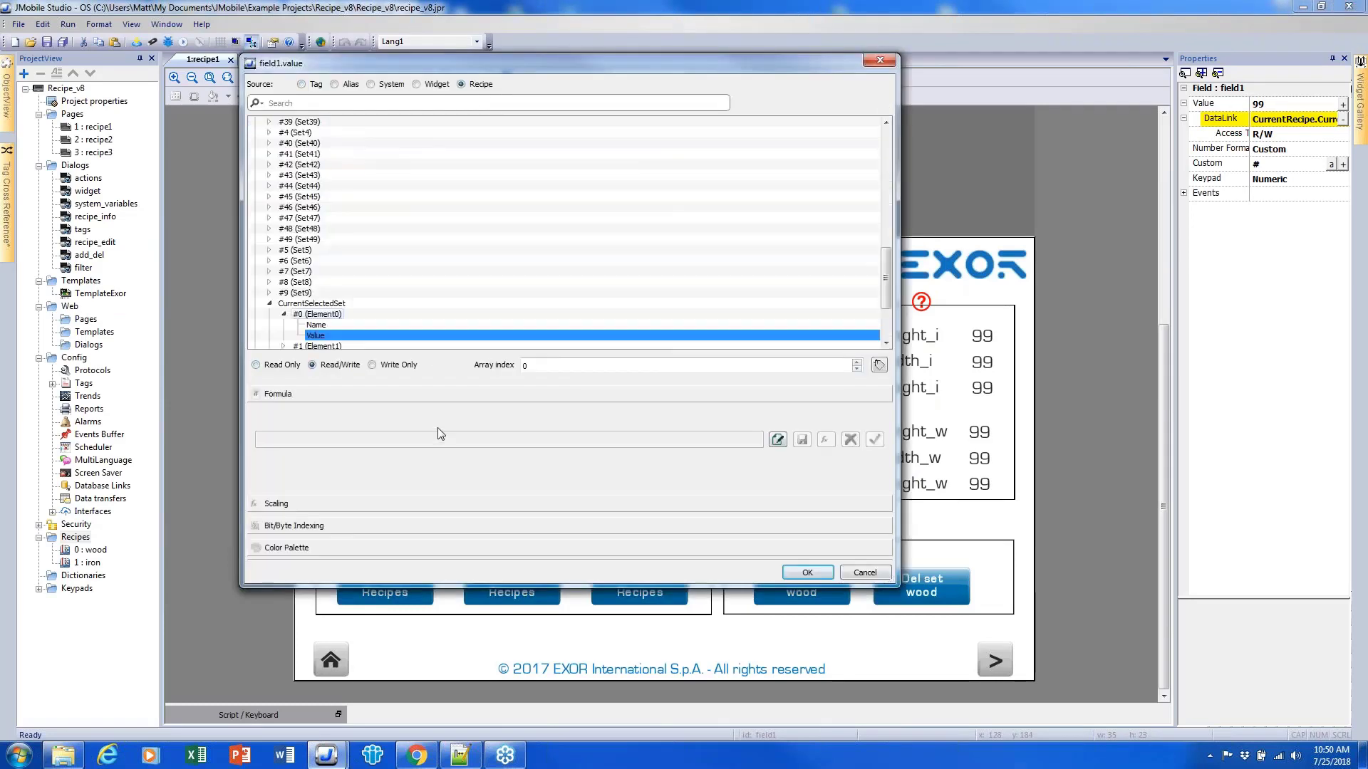
drag(886, 275, 884, 125)
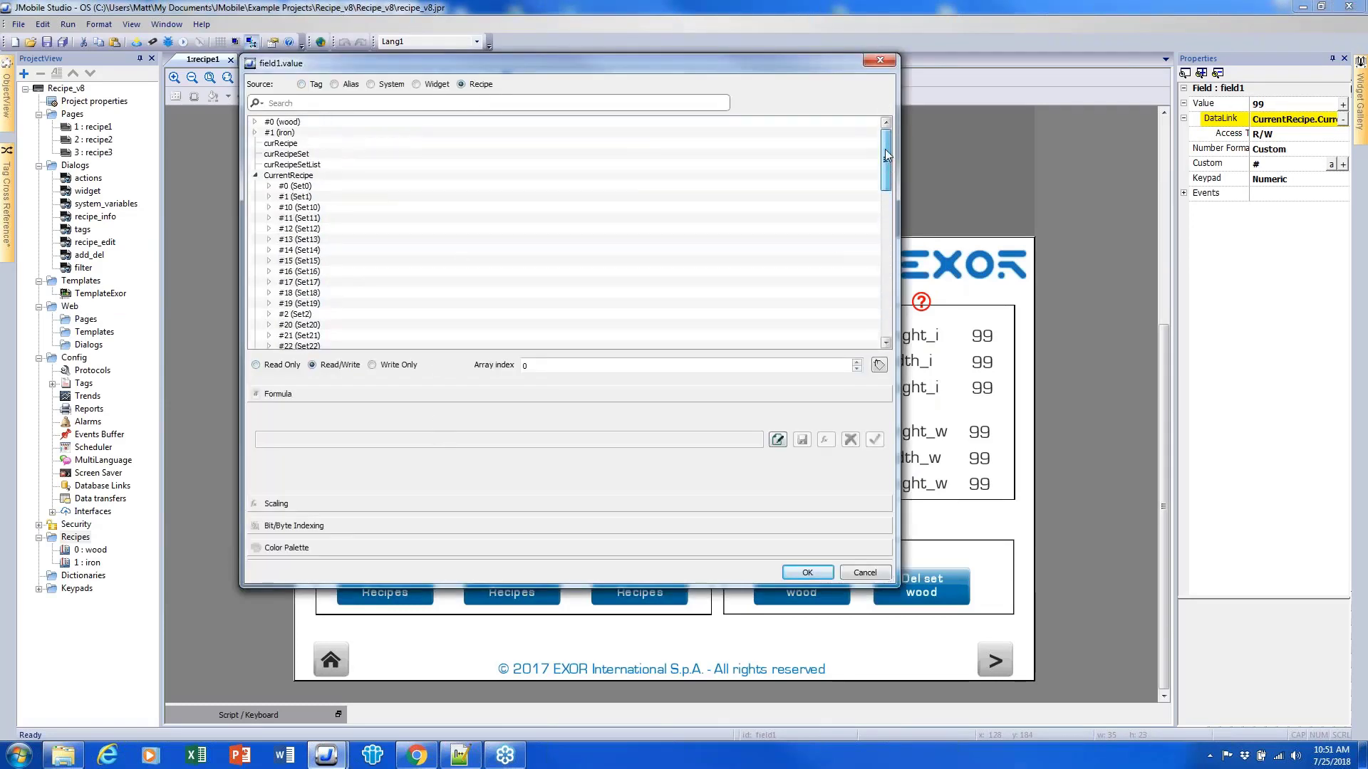
click(254, 175)
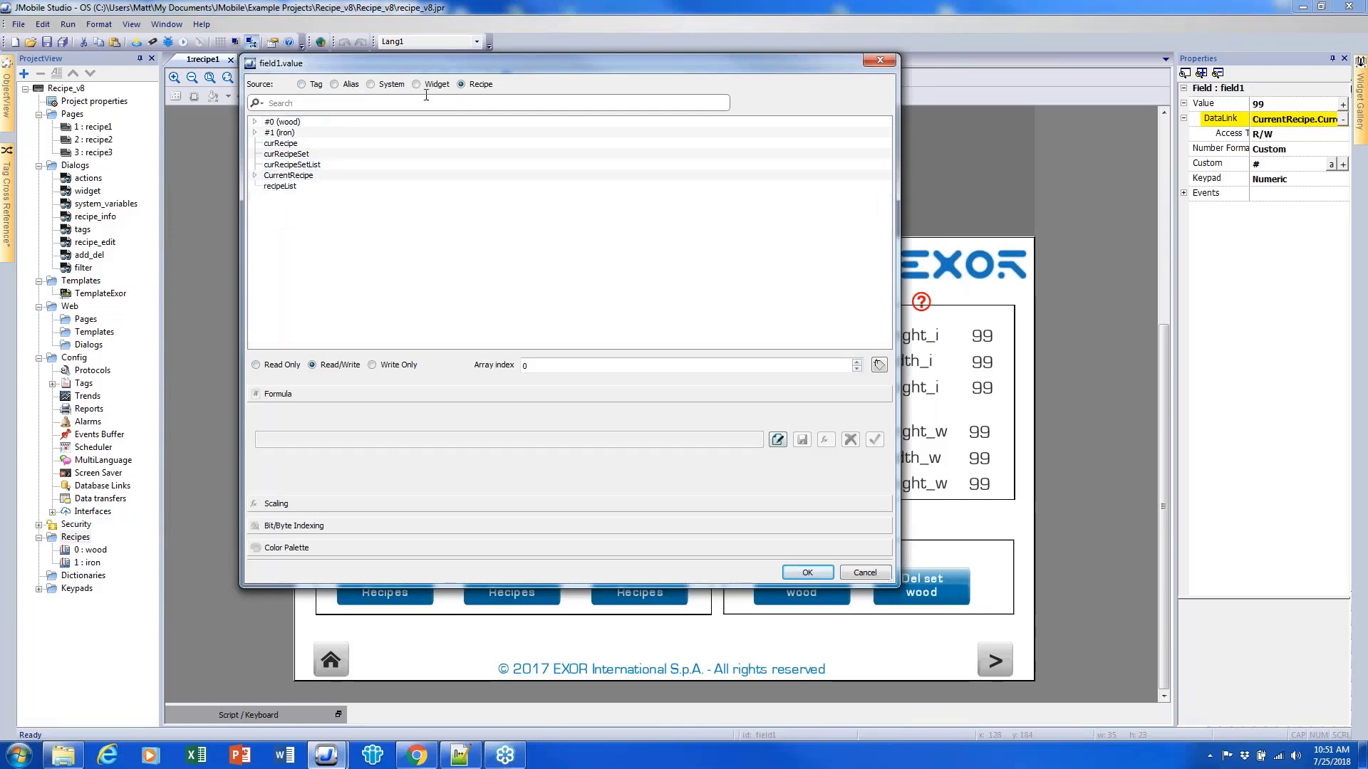
- Compare the Tag, Widget and System sources for the field's value, and return to the collapsed Recipe source
click(301, 85)
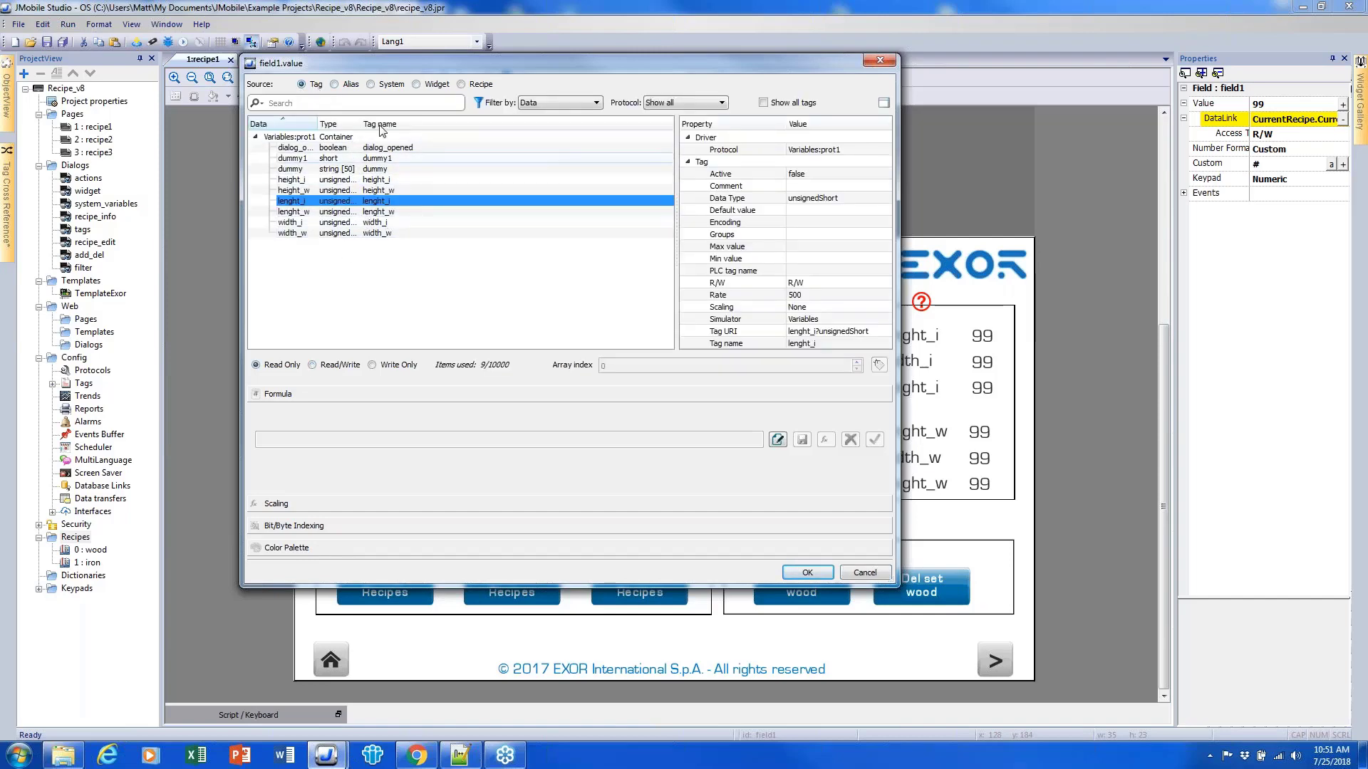
click(416, 85)
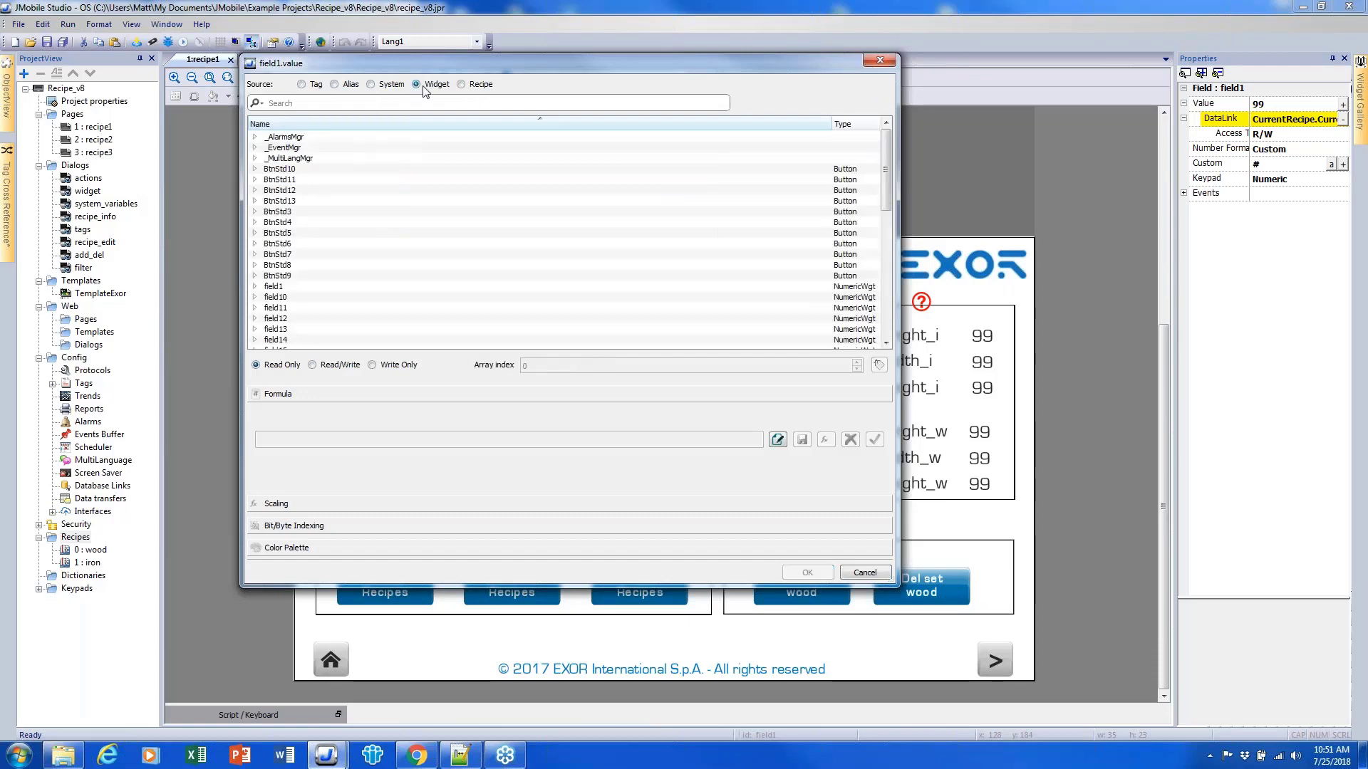
click(370, 85)
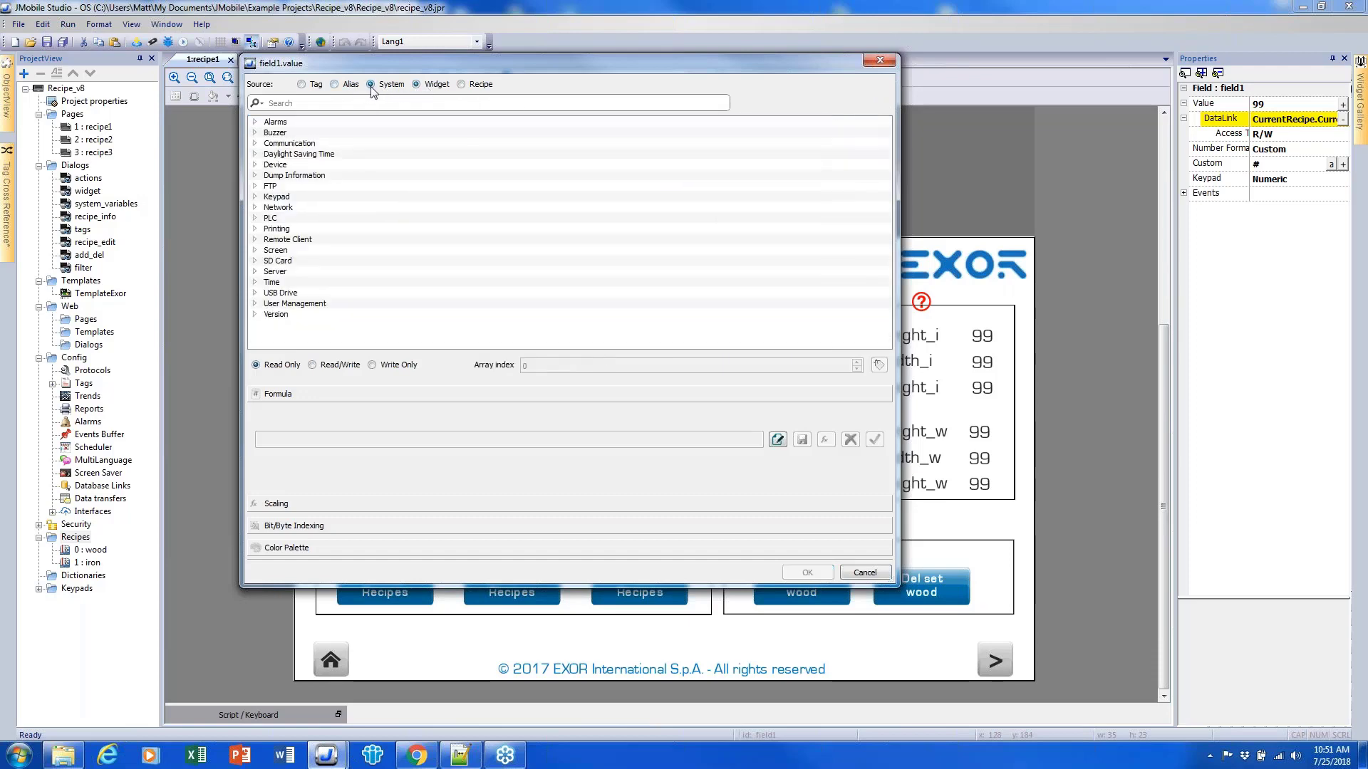
click(462, 84)
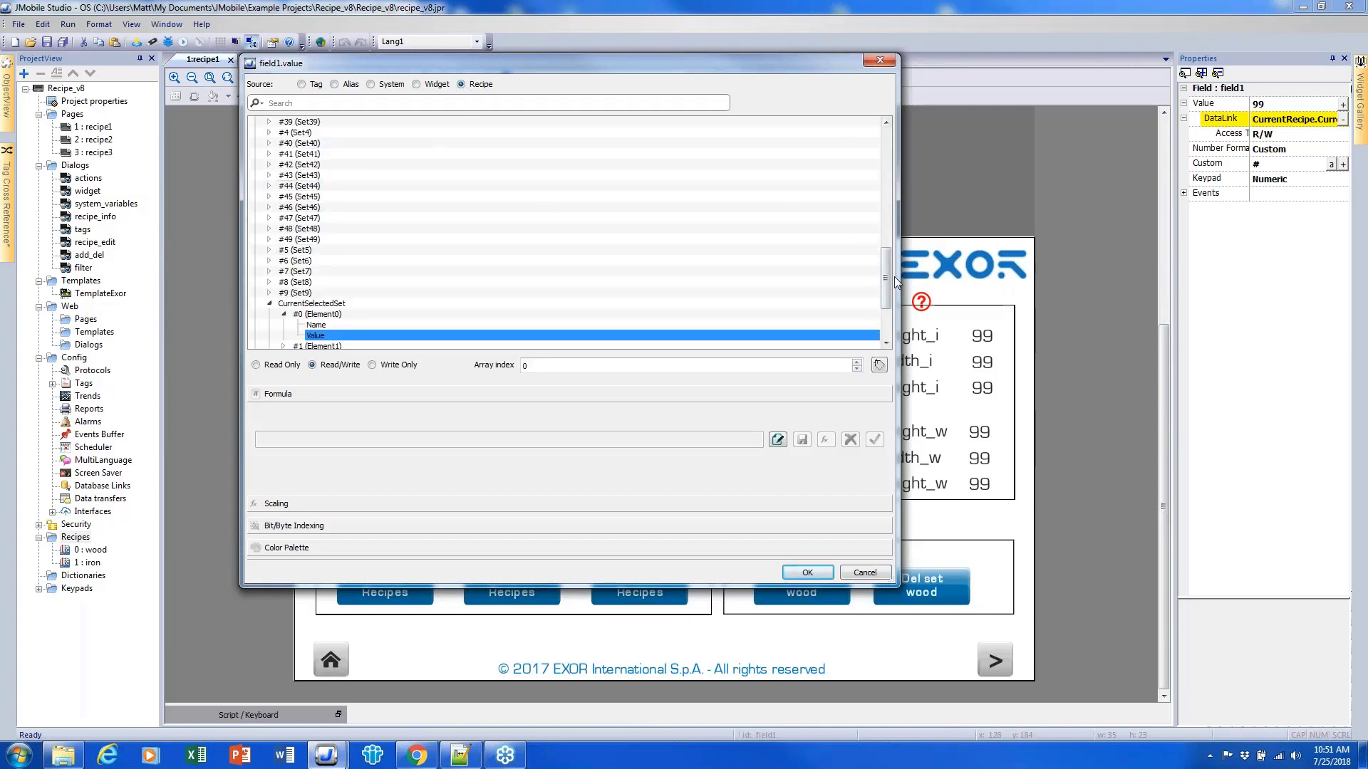
drag(887, 265, 888, 146)
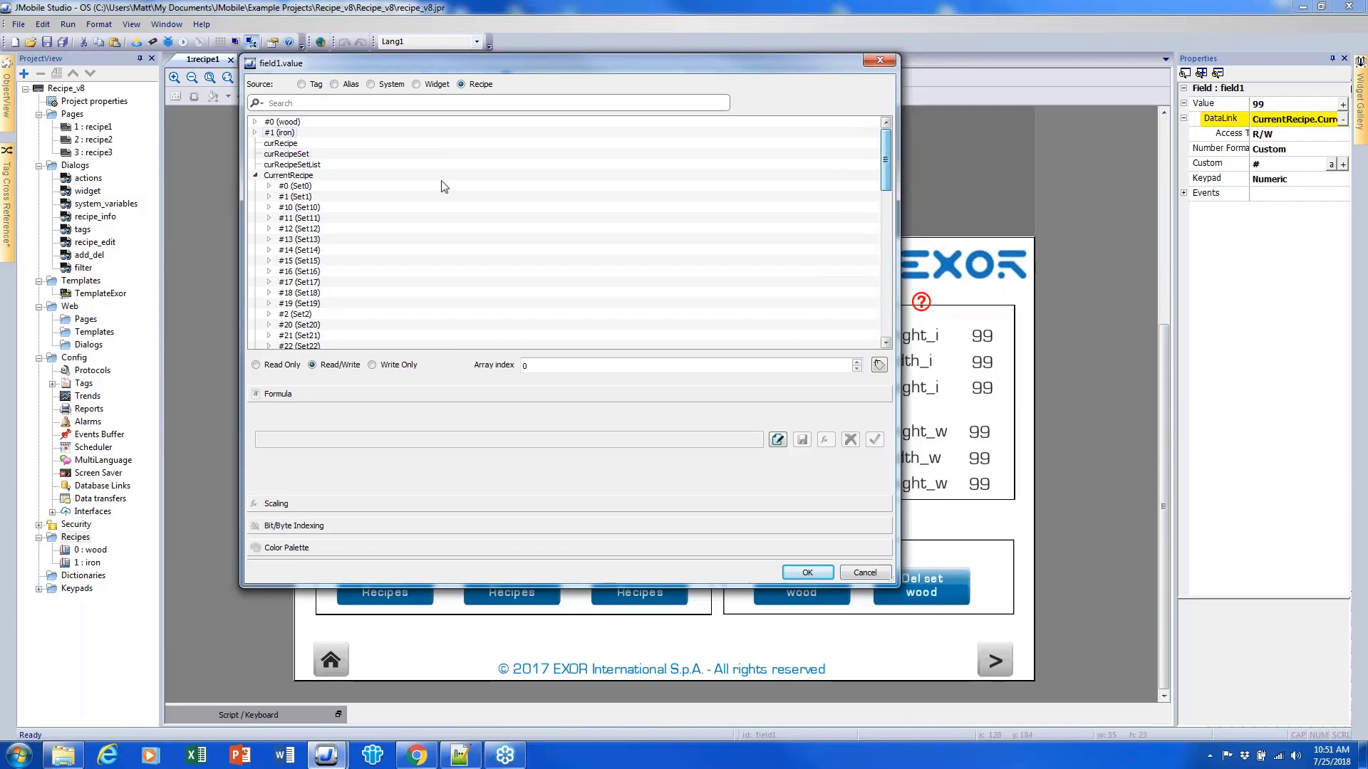
click(255, 176)
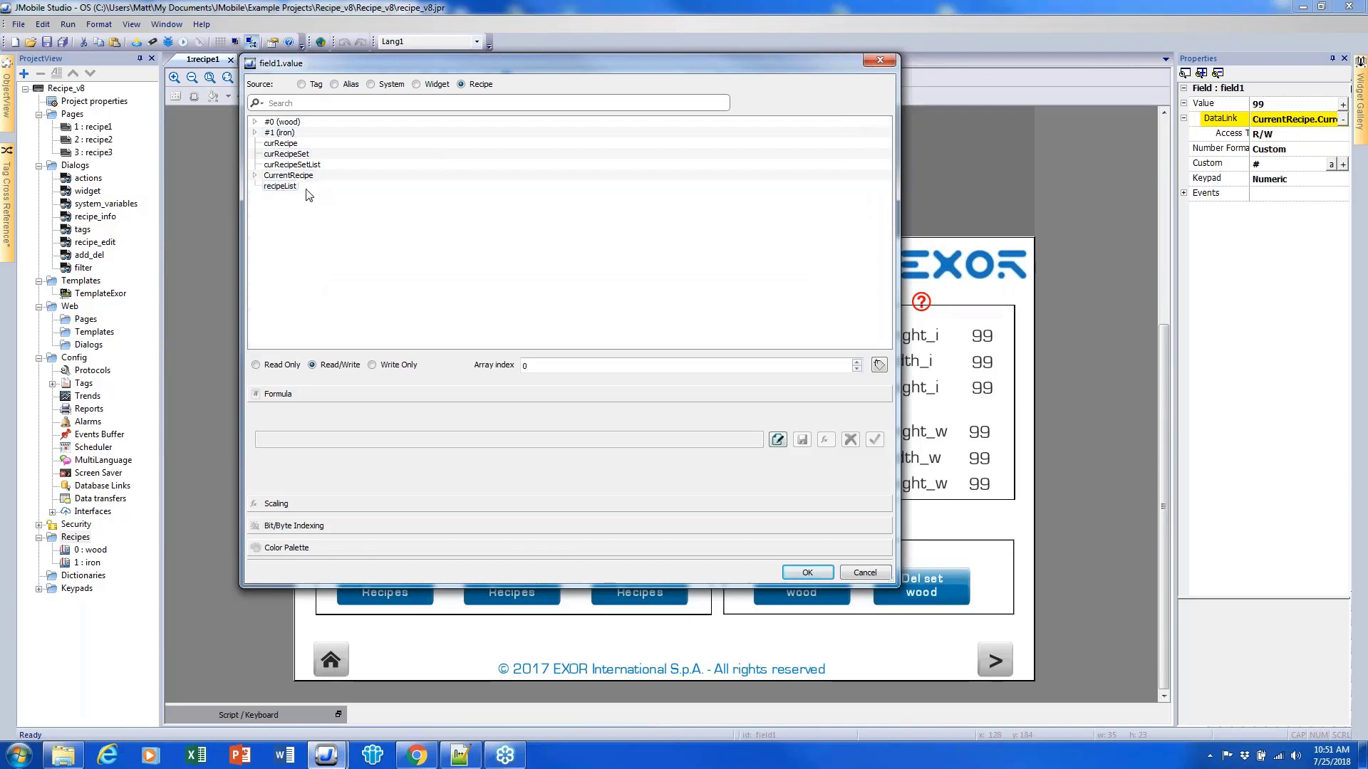
- Move the link dialog off the field and examine the elements of box1 in the wood recipe
drag(531, 64, 805, 75)
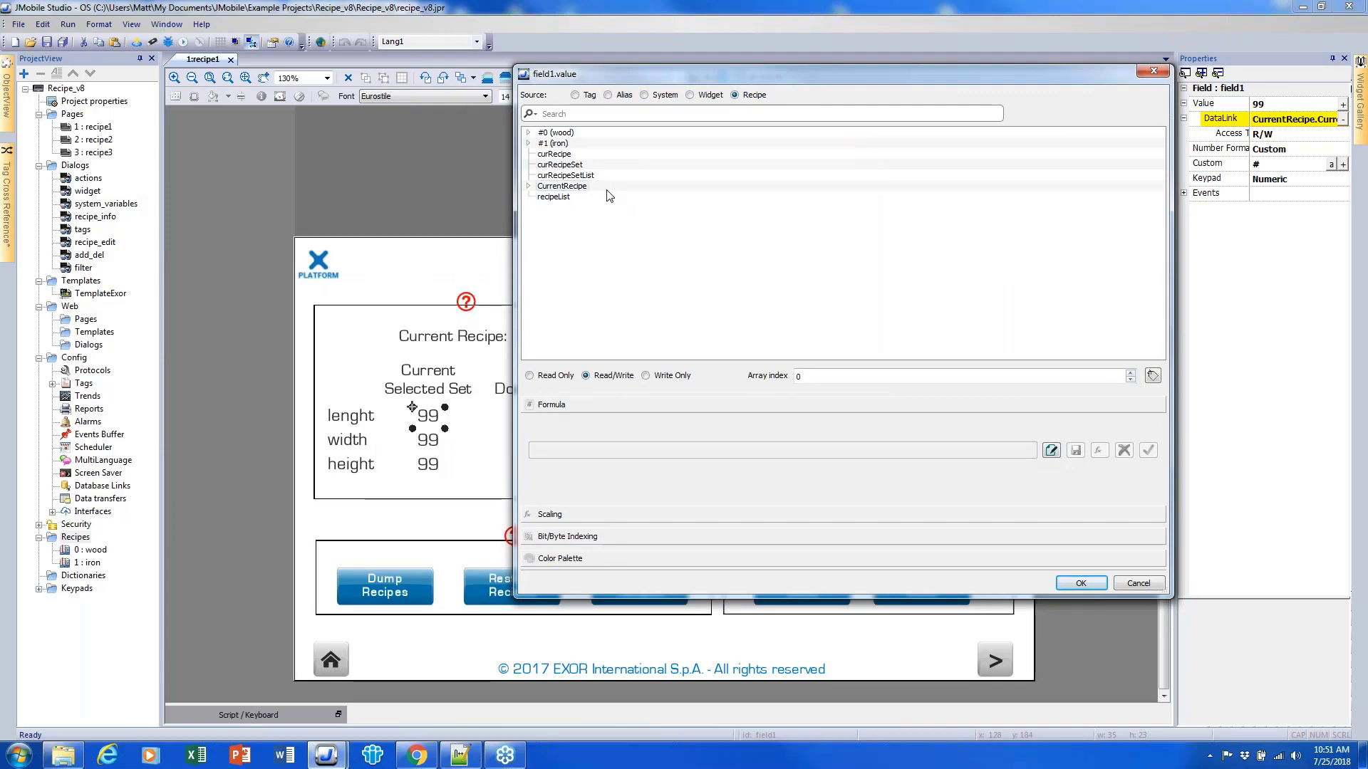
click(528, 134)
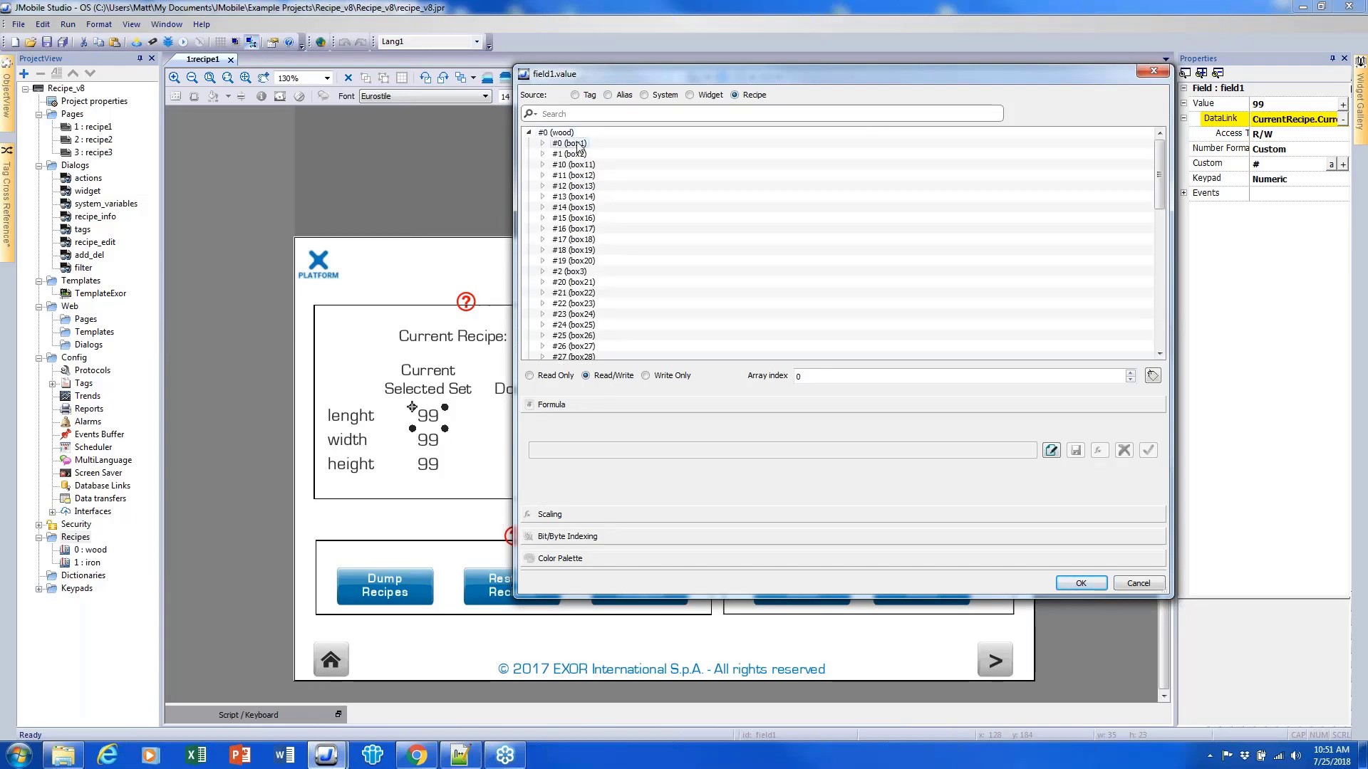
click(542, 143)
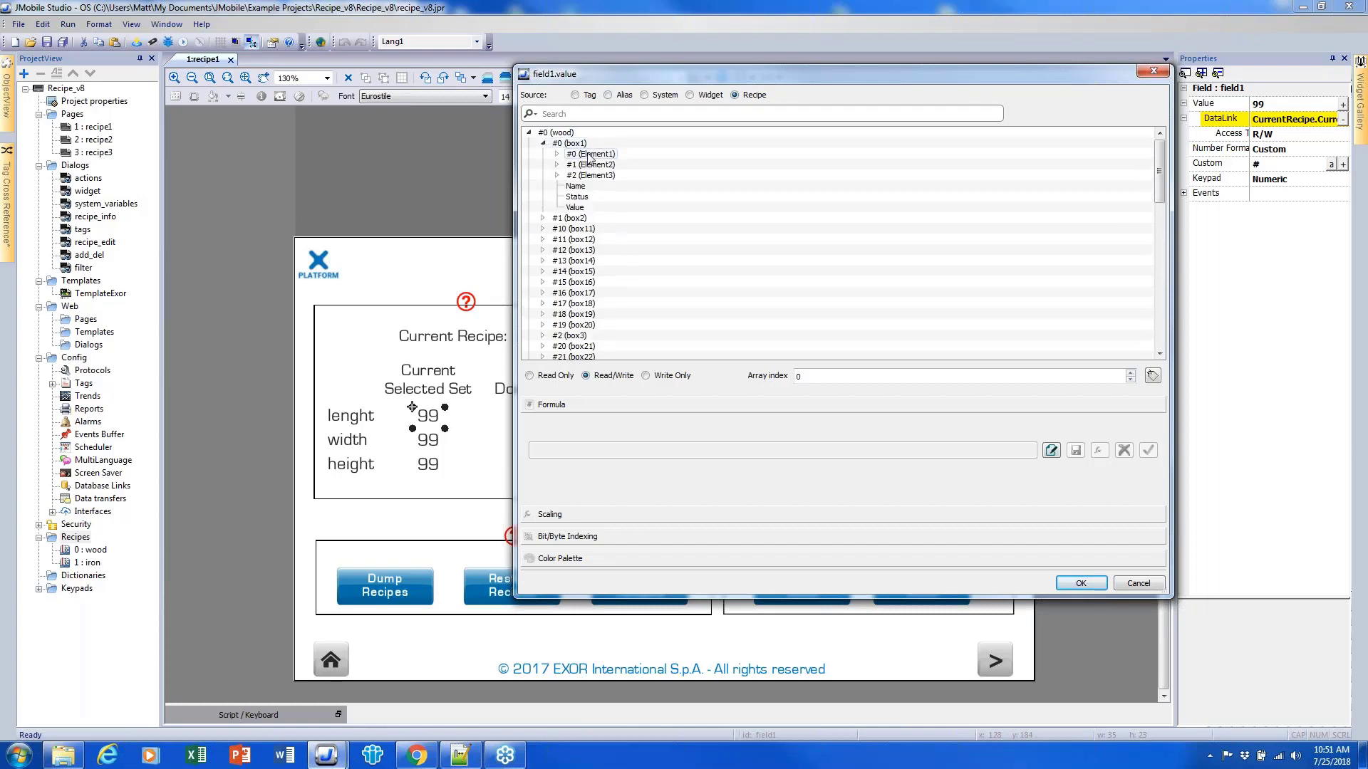
double_click(567, 155)
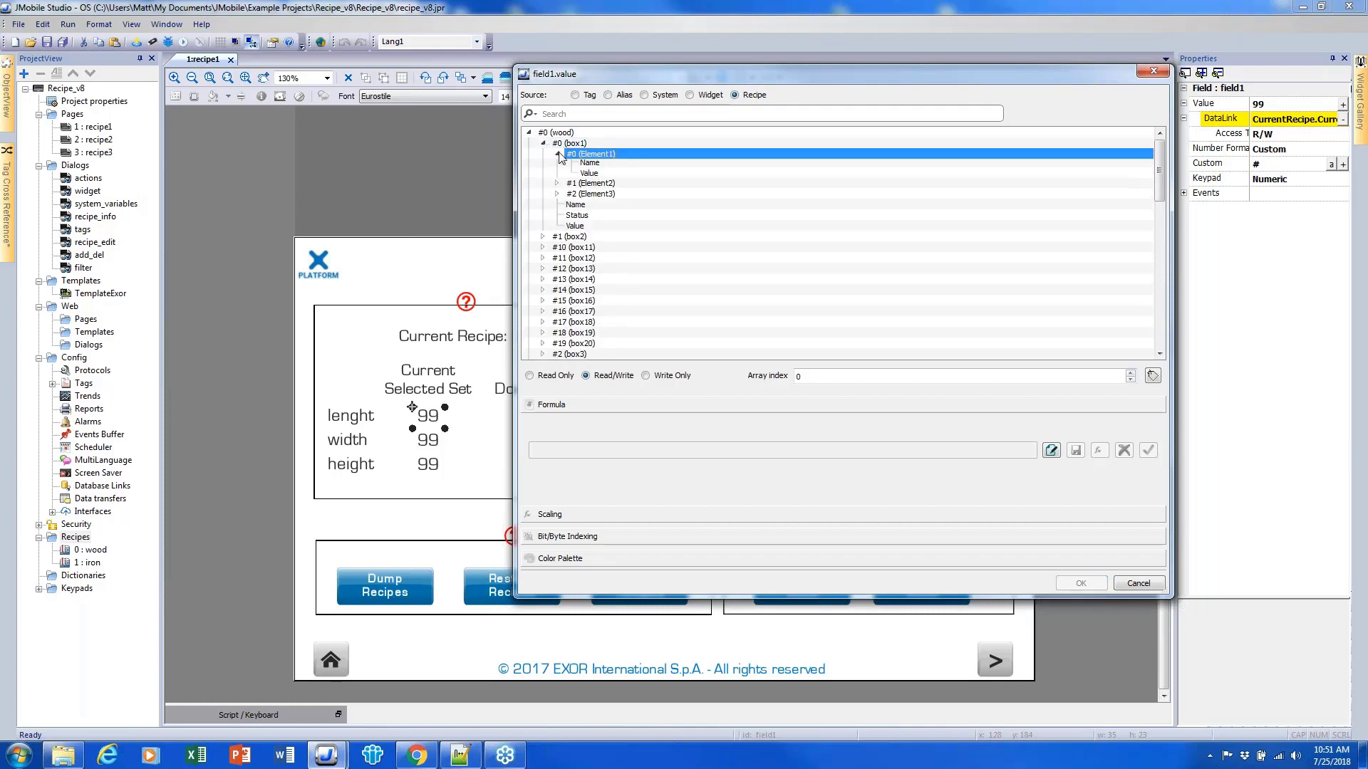
double_click(566, 154)
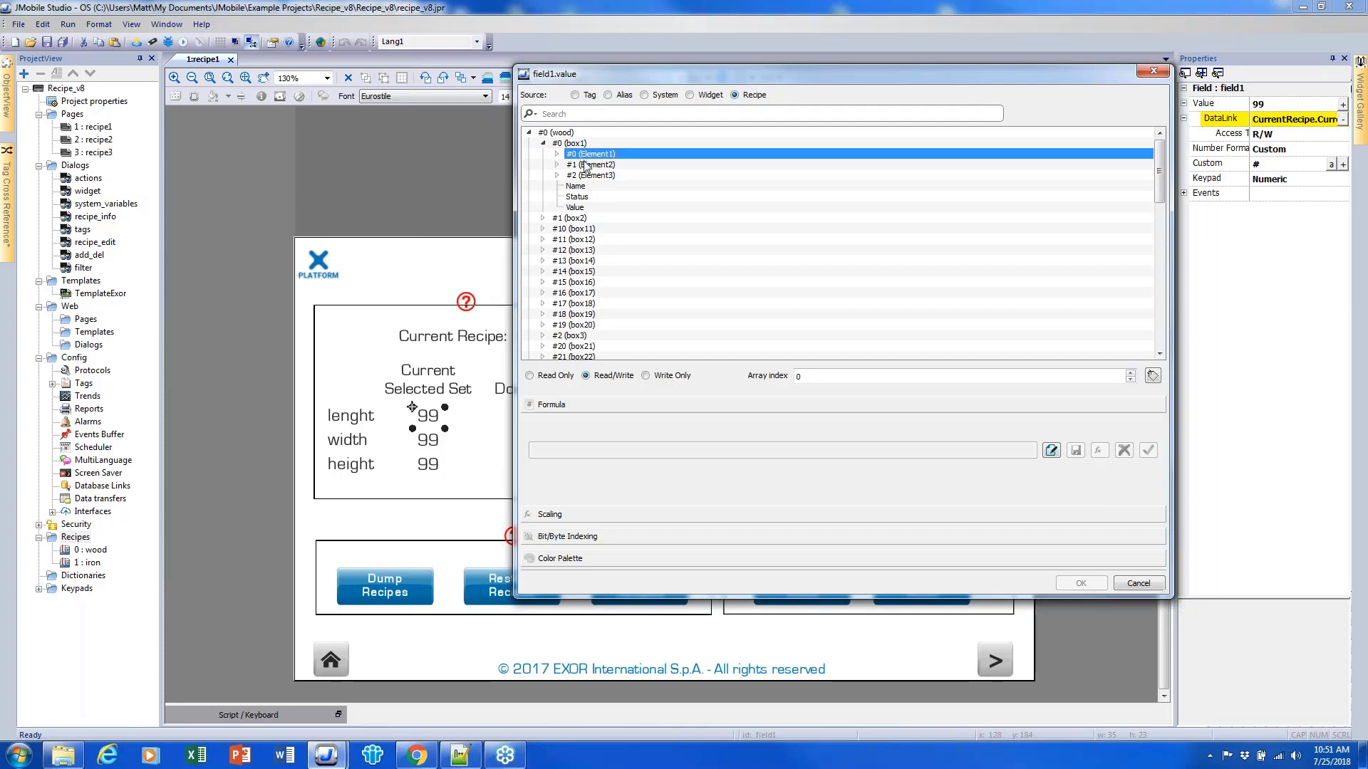
click(528, 133)
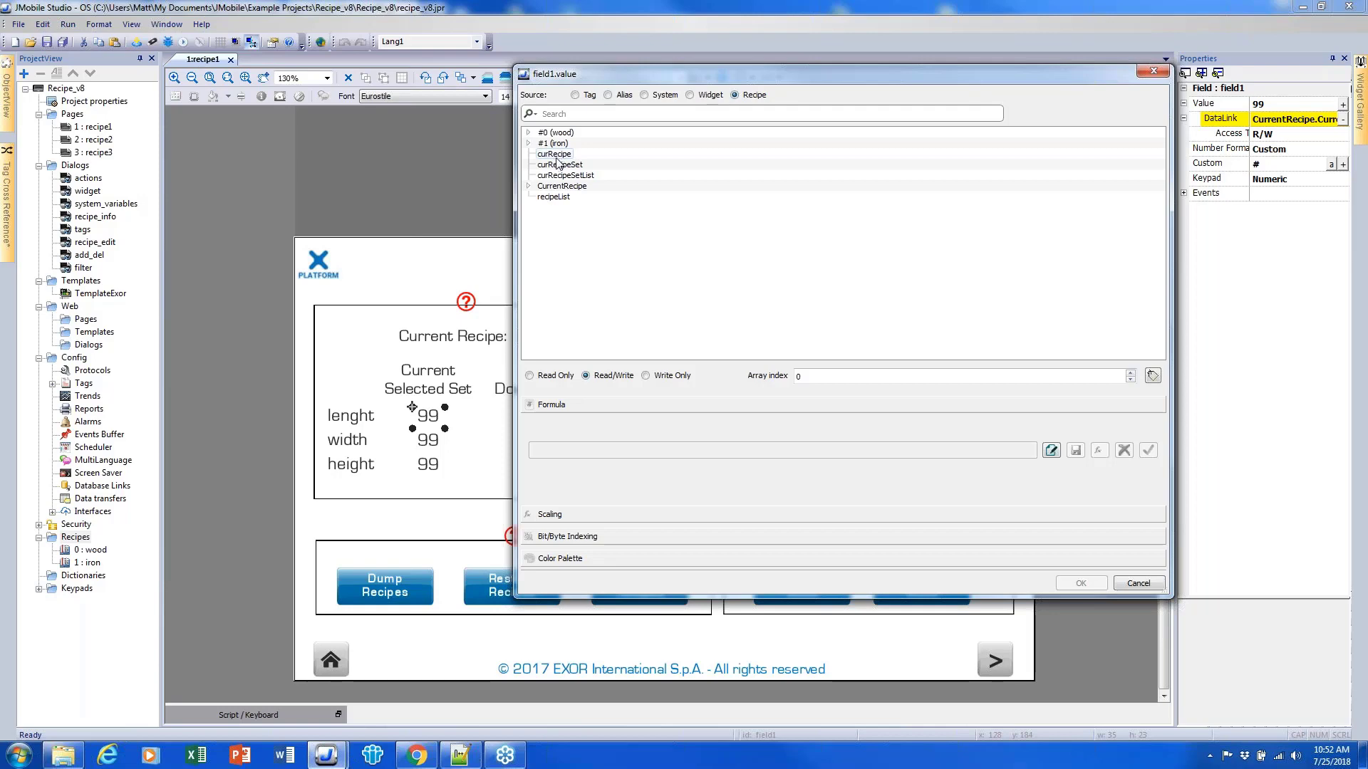
- Examine the CurrentSelectedSet elements under CurrentRecipe, reopen the lenght field's link to review the same tree, and cancel the dialog
double_click(563, 187)
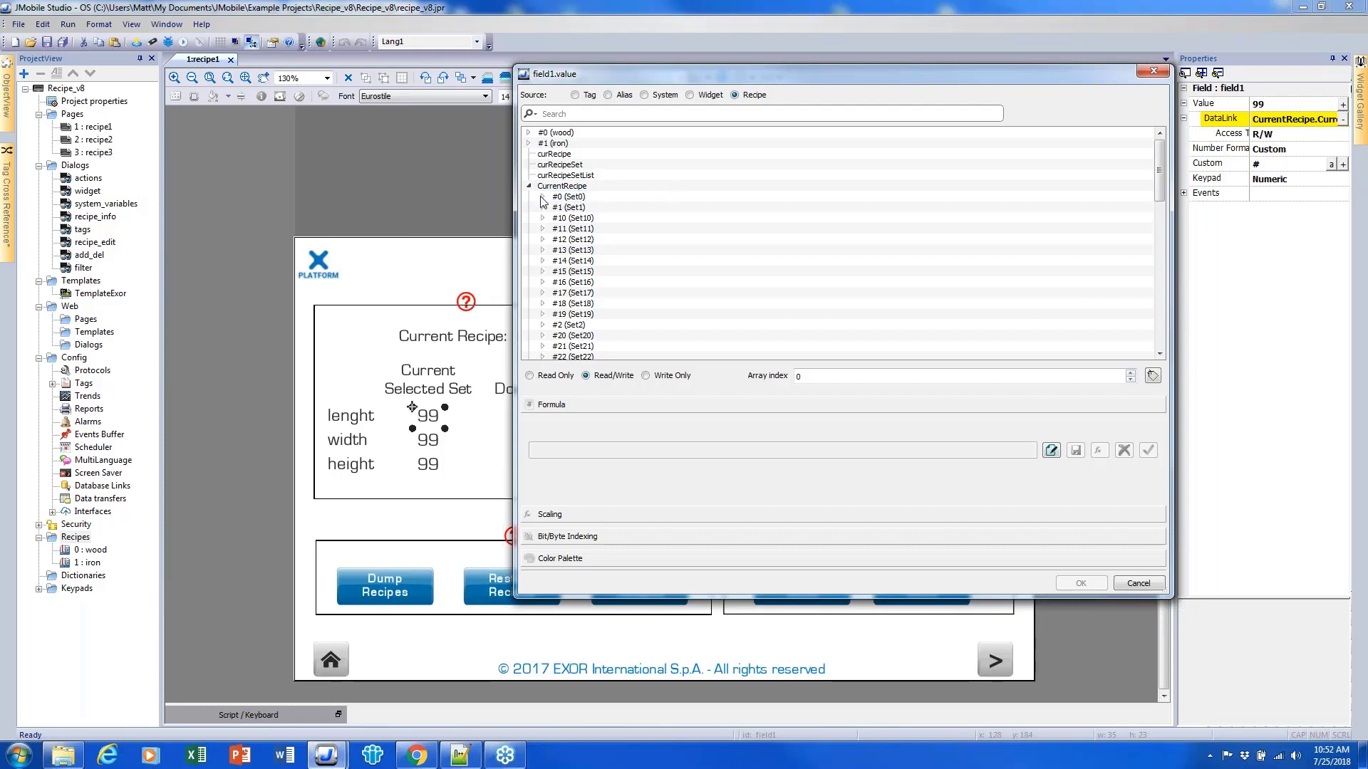
drag(1159, 184, 1178, 322)
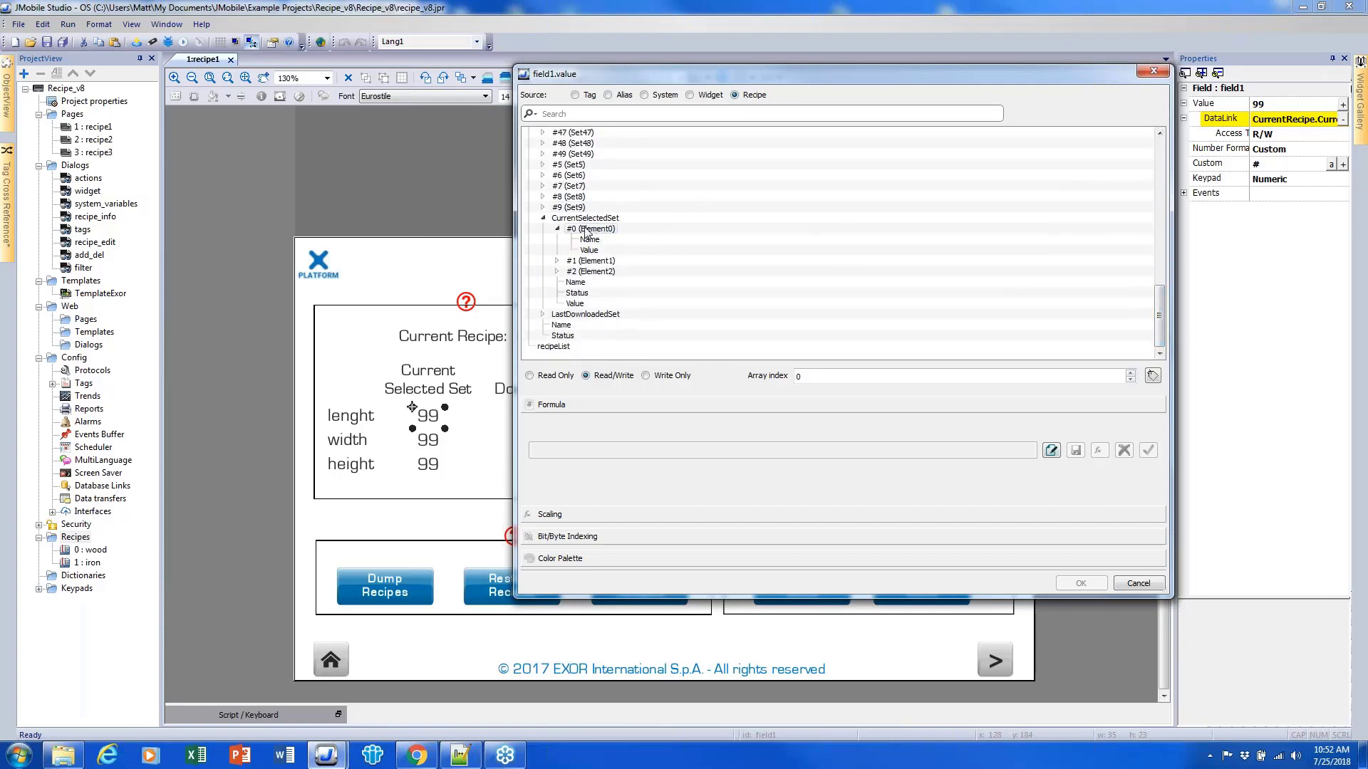
click(558, 228)
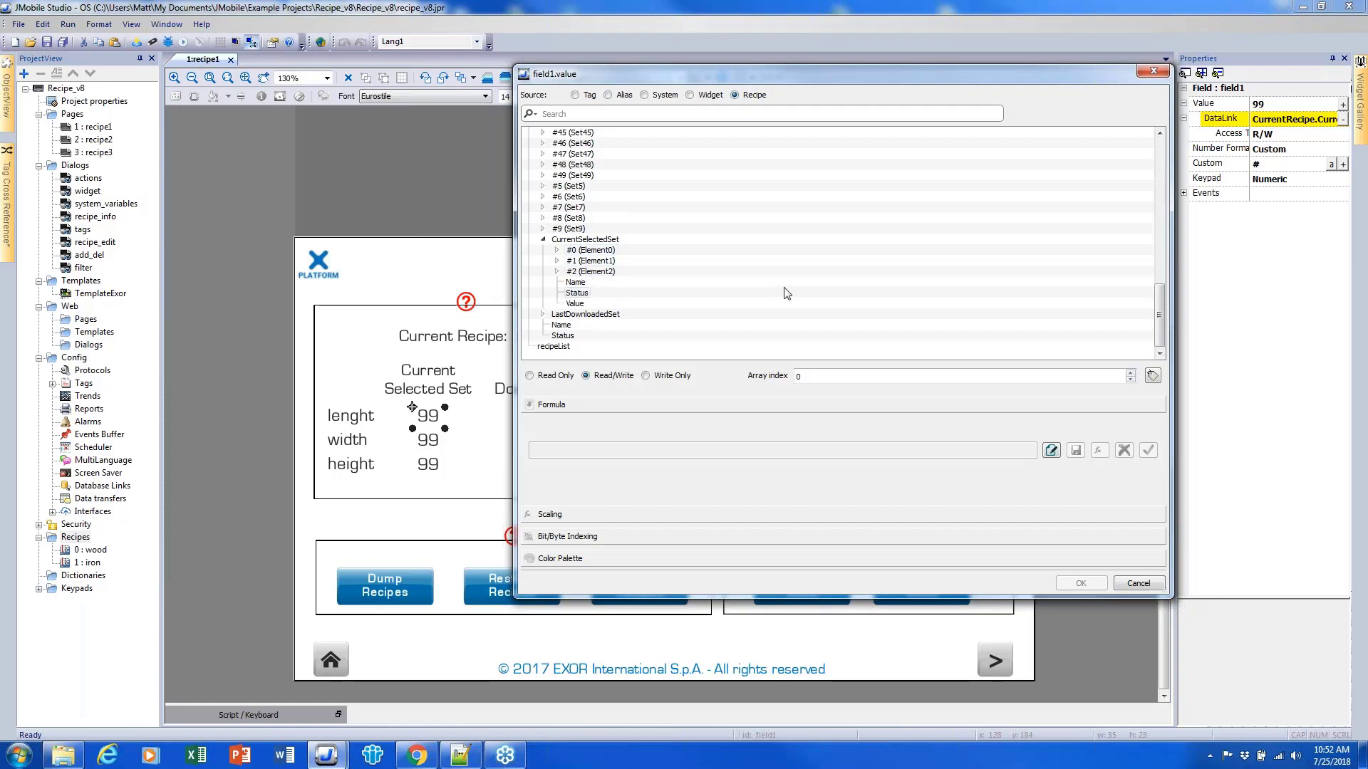
click(1153, 70)
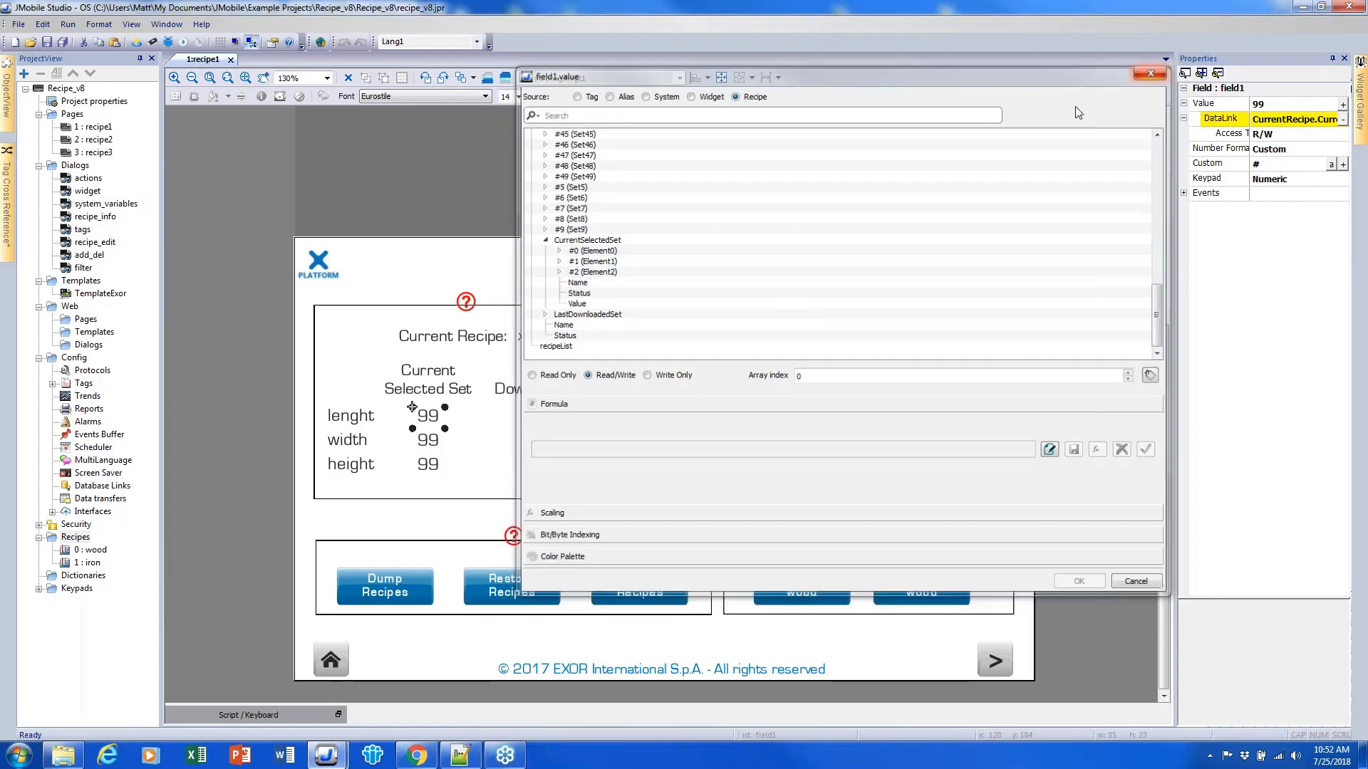
double_click(415, 409)
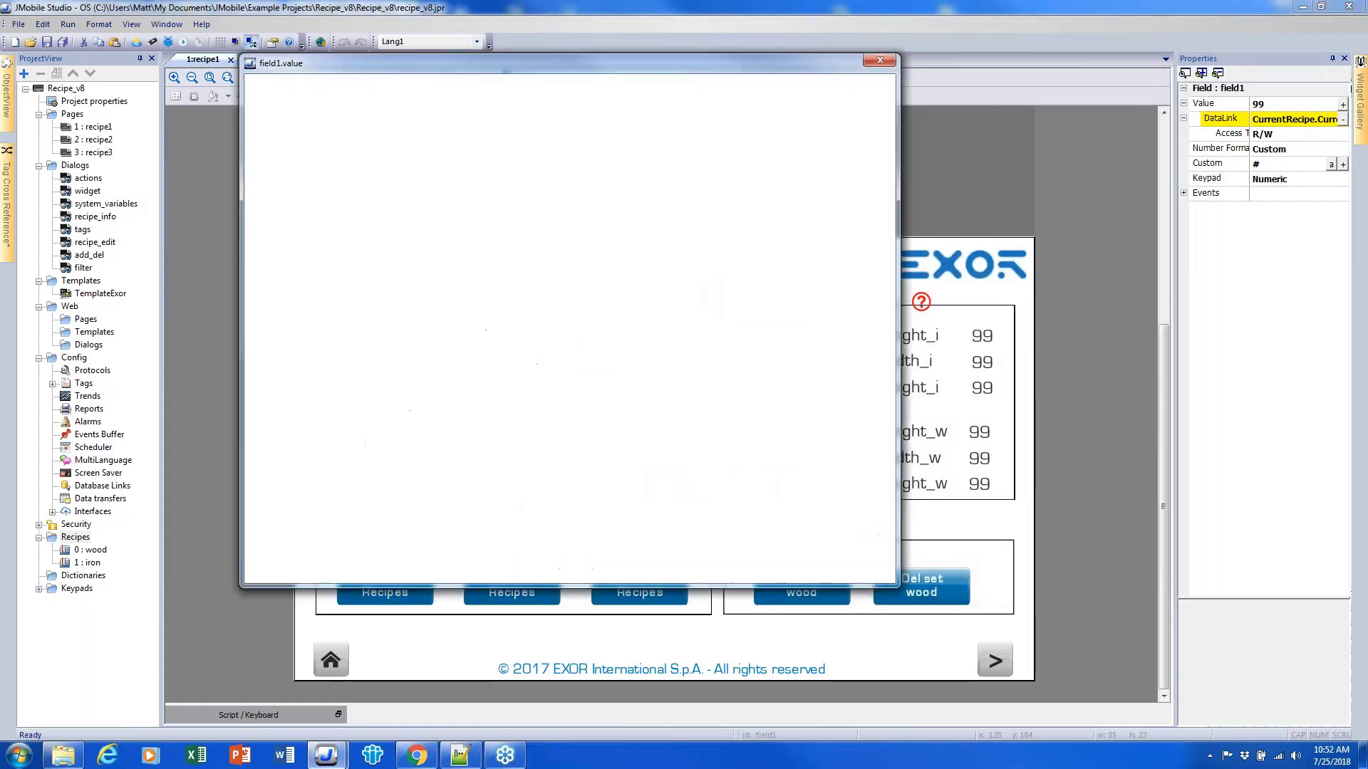
drag(887, 152, 899, 339)
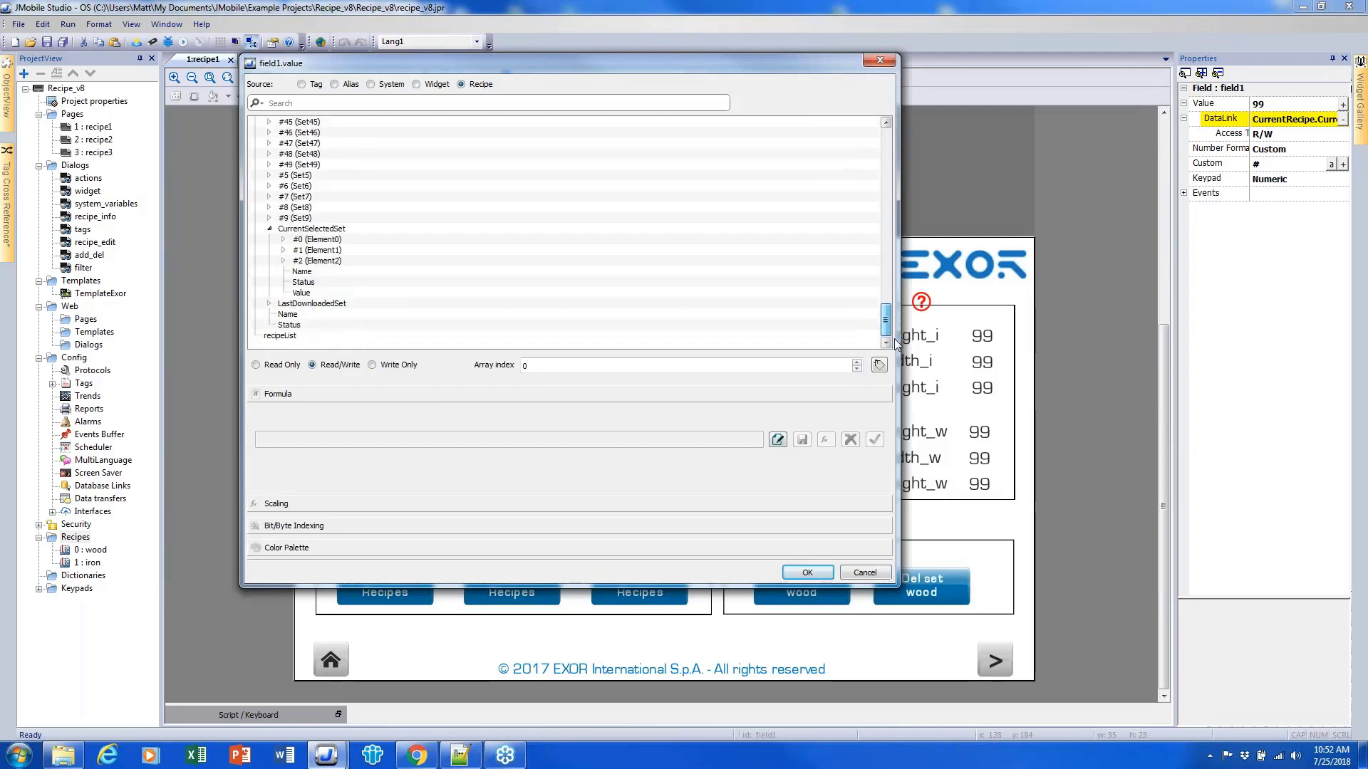
click(865, 574)
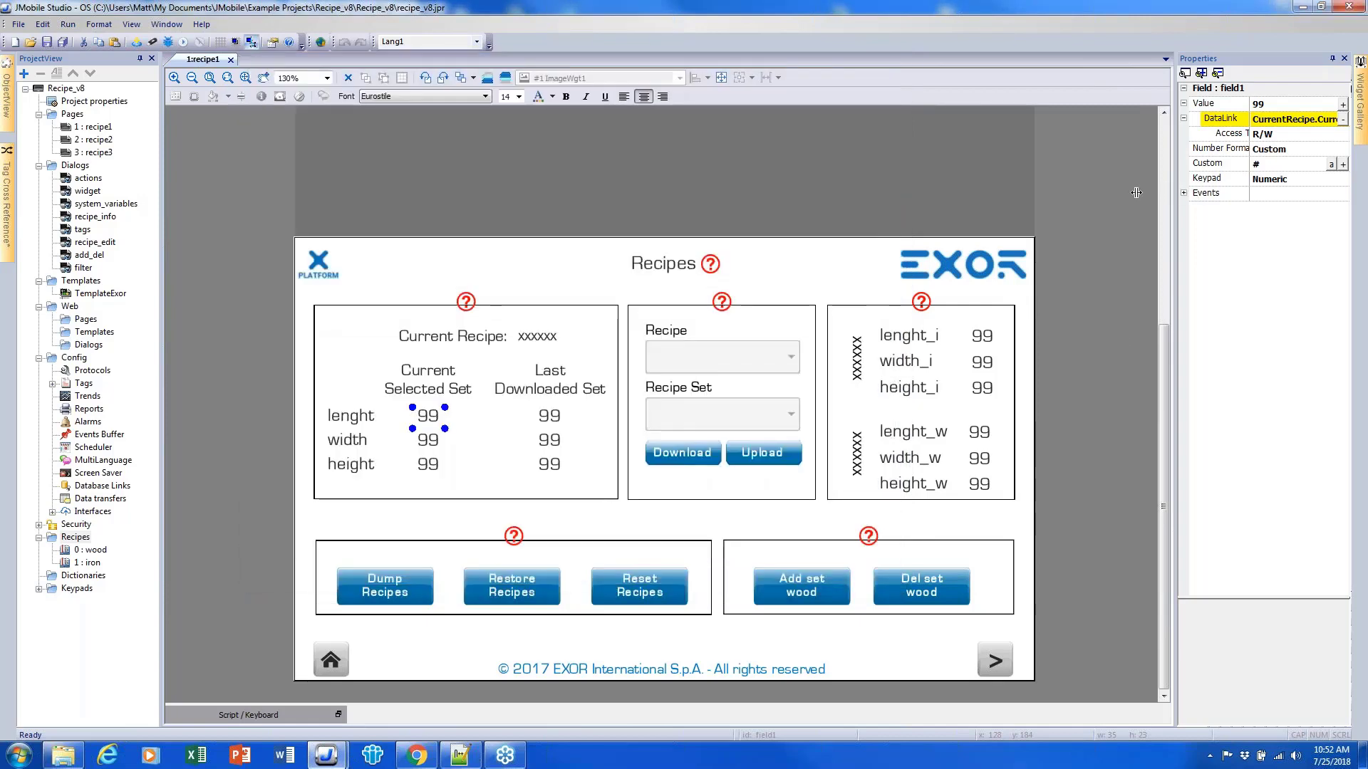
- Widen the properties area and examine the full data links of the lenght, width and height fields under Current Selected Set
drag(1136, 192, 1041, 202)
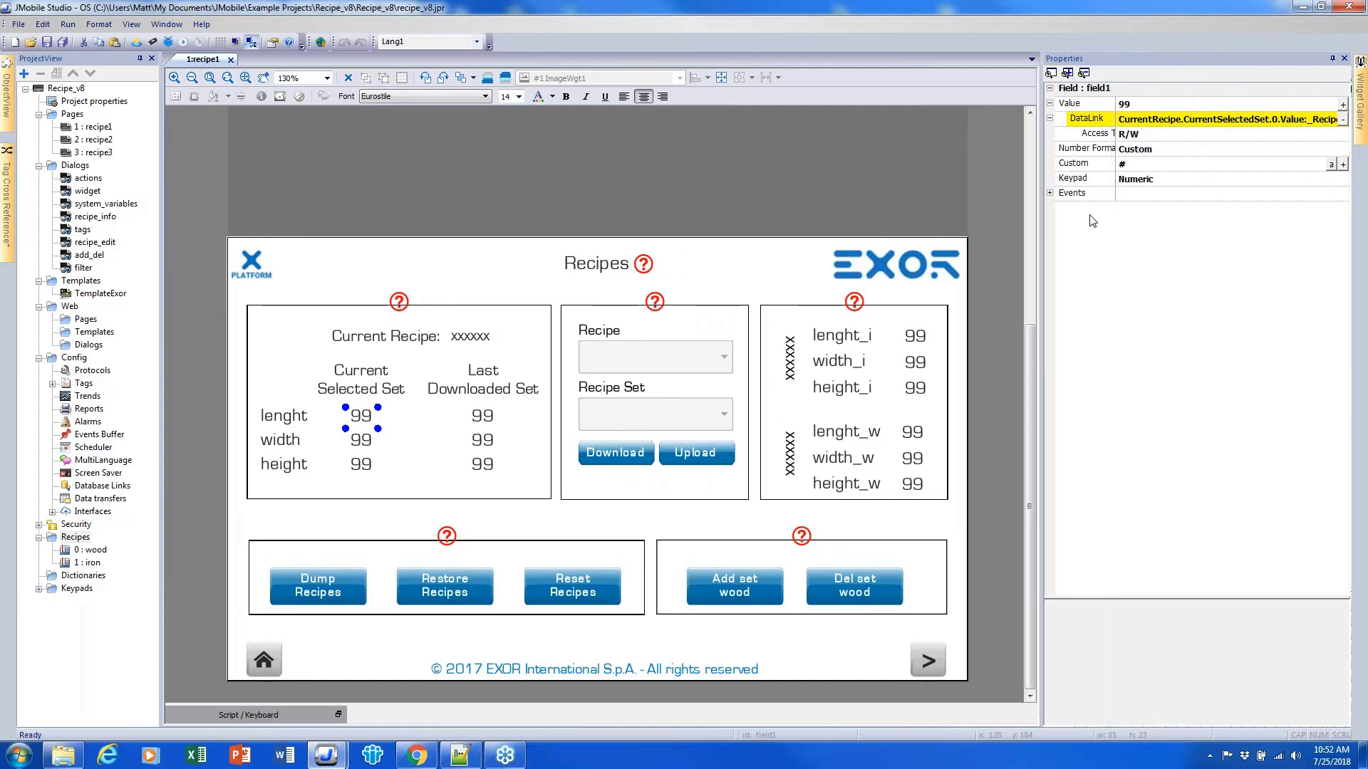
drag(1037, 219, 882, 230)
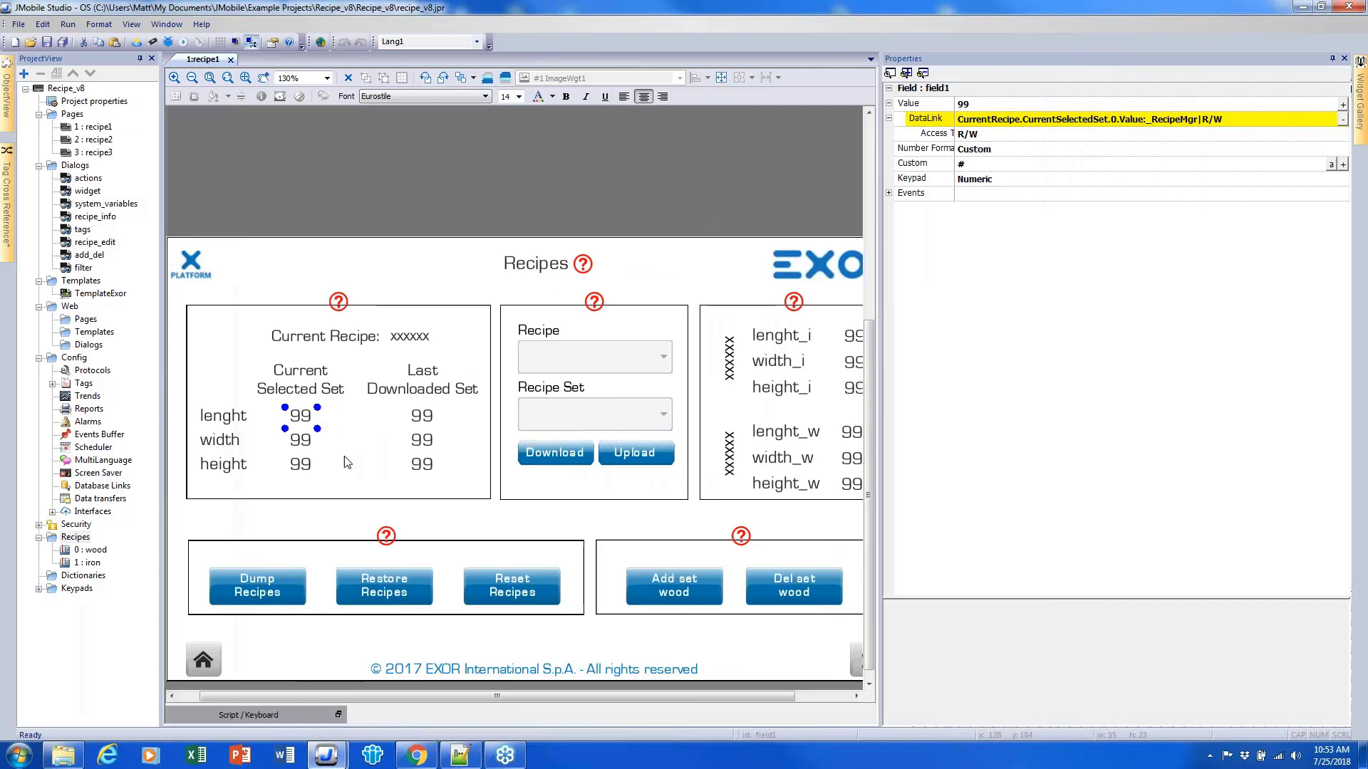
click(307, 438)
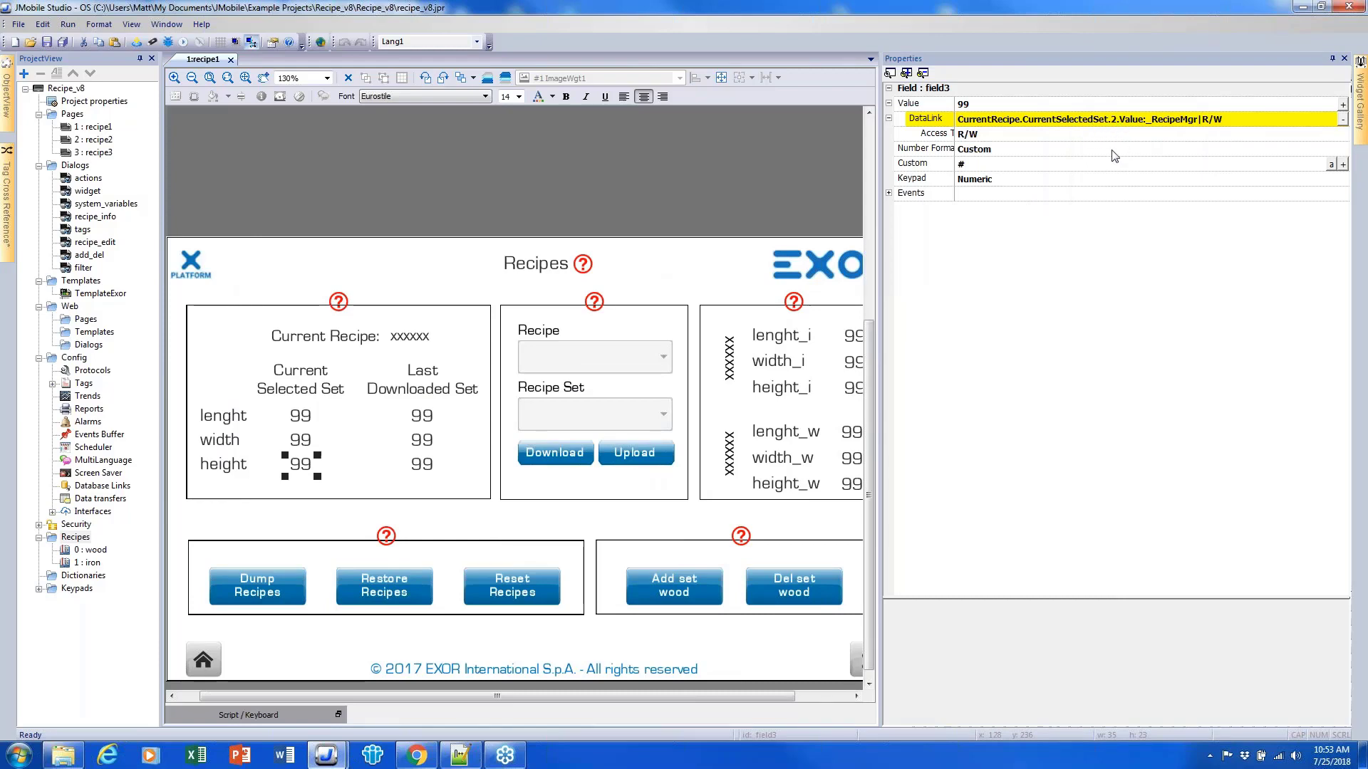
- Inspect the data links of the Recipe and Recipe Set combo boxes inside the recipe menu widget and return to the page
drag(874, 366, 1080, 353)
click(662, 359)
double_click(663, 359)
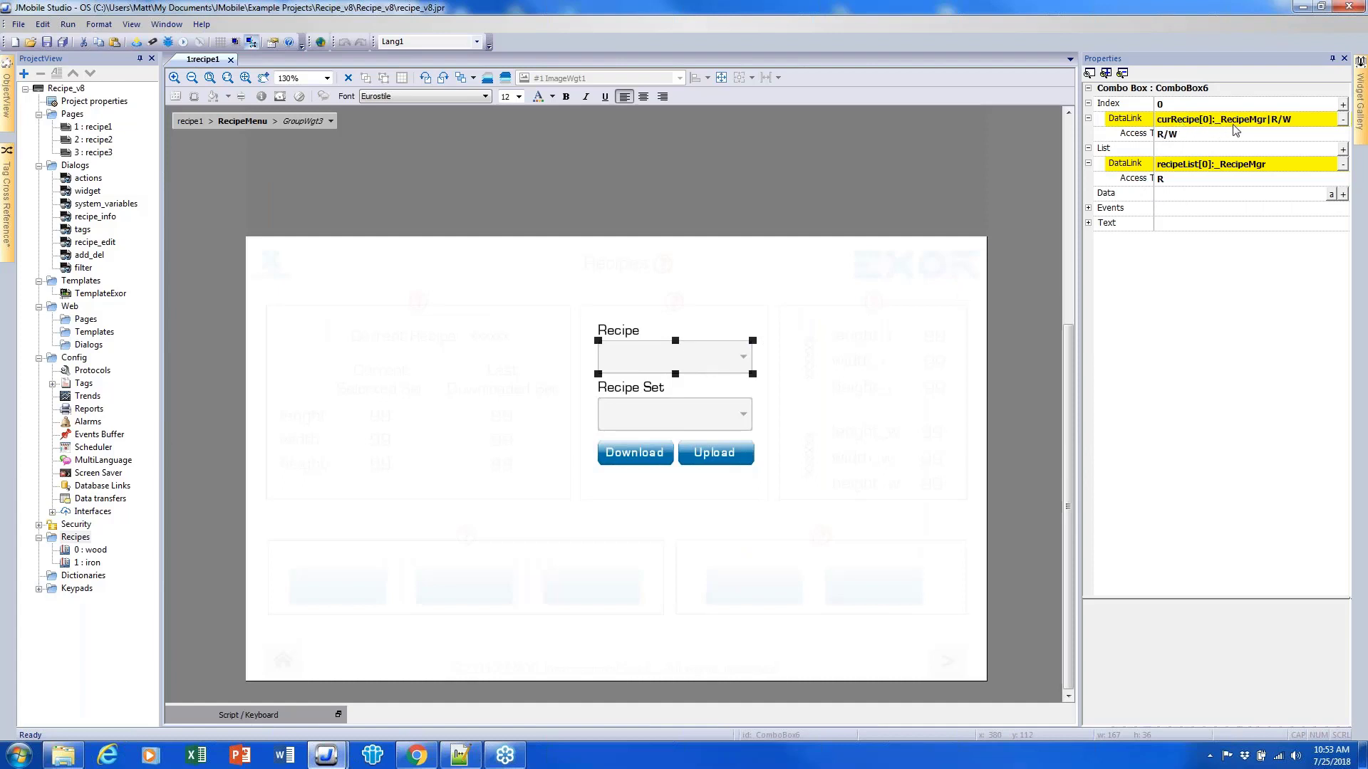
click(736, 410)
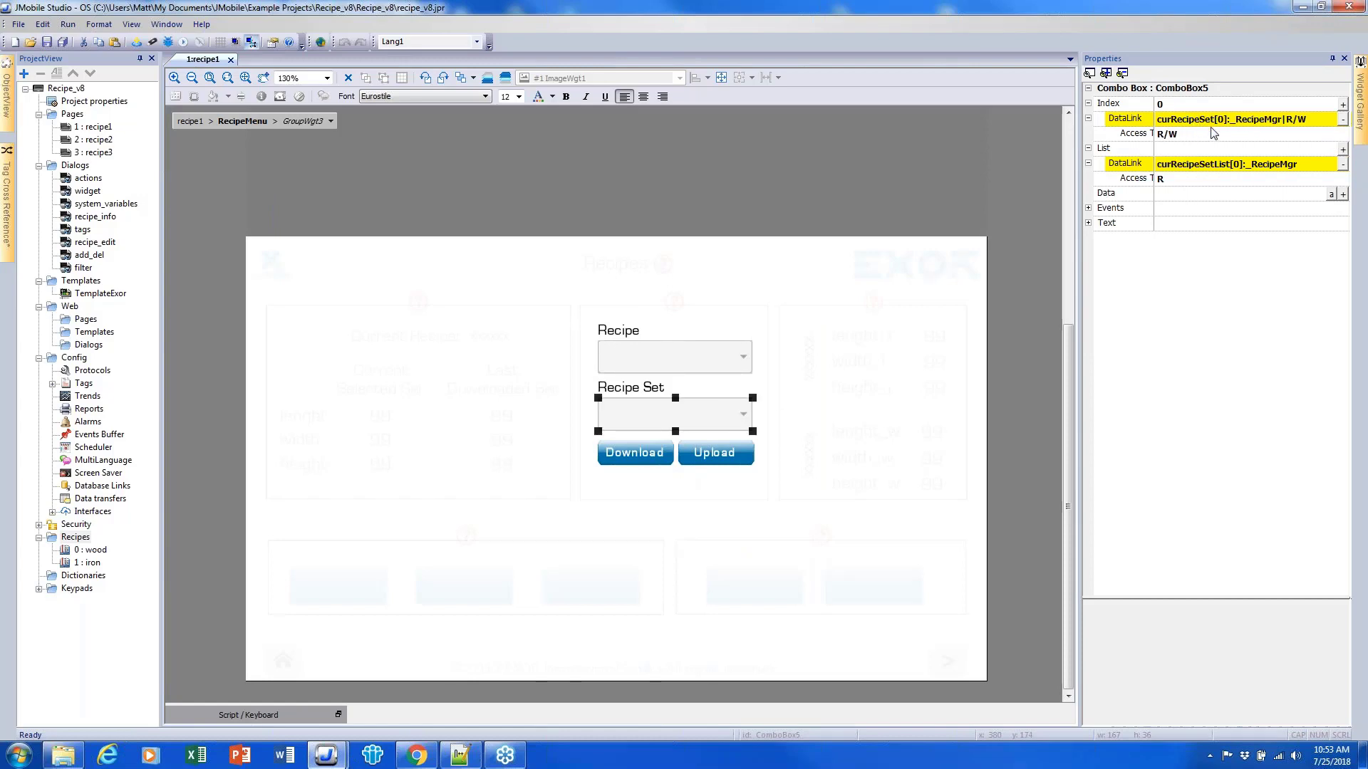
click(787, 203)
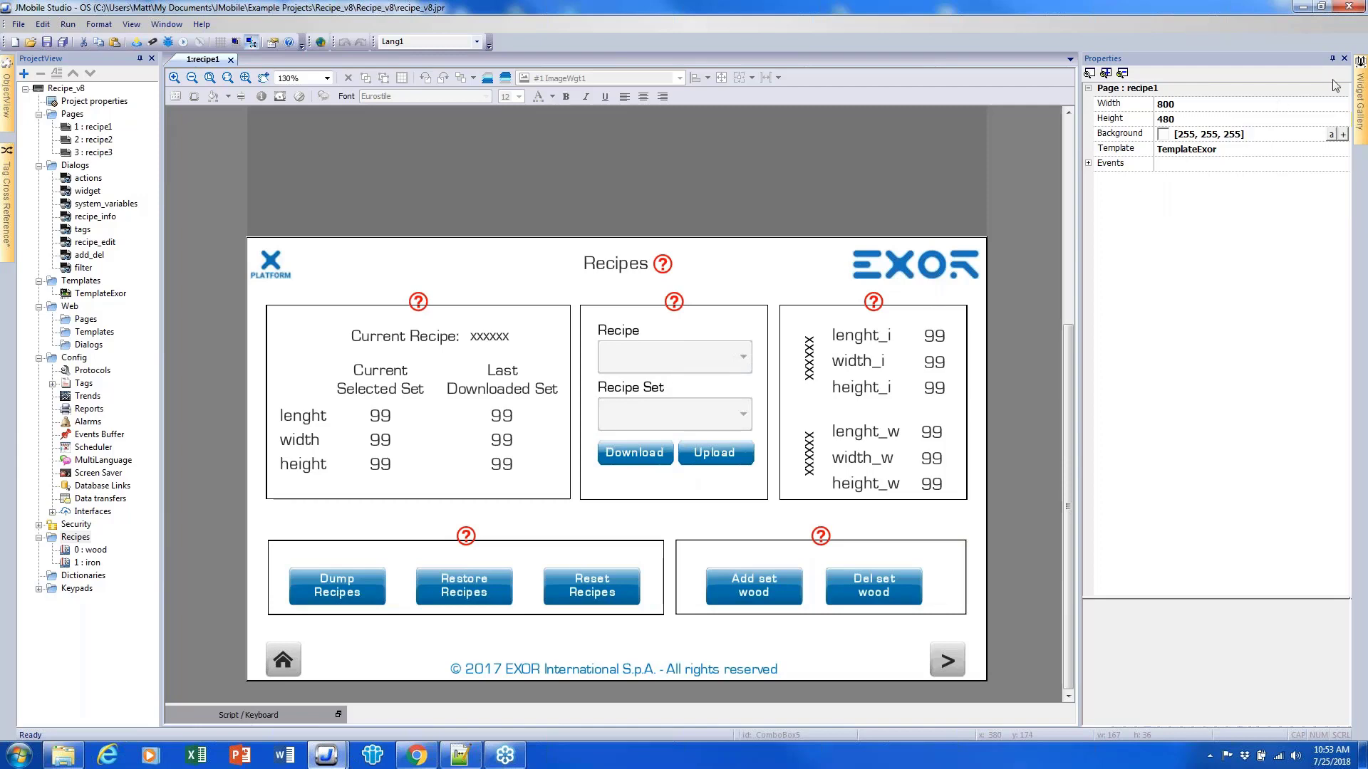
- Add a numeric field from the widget gallery above the recipe menu, just beside the Recipes title
mouse_move(1361, 84)
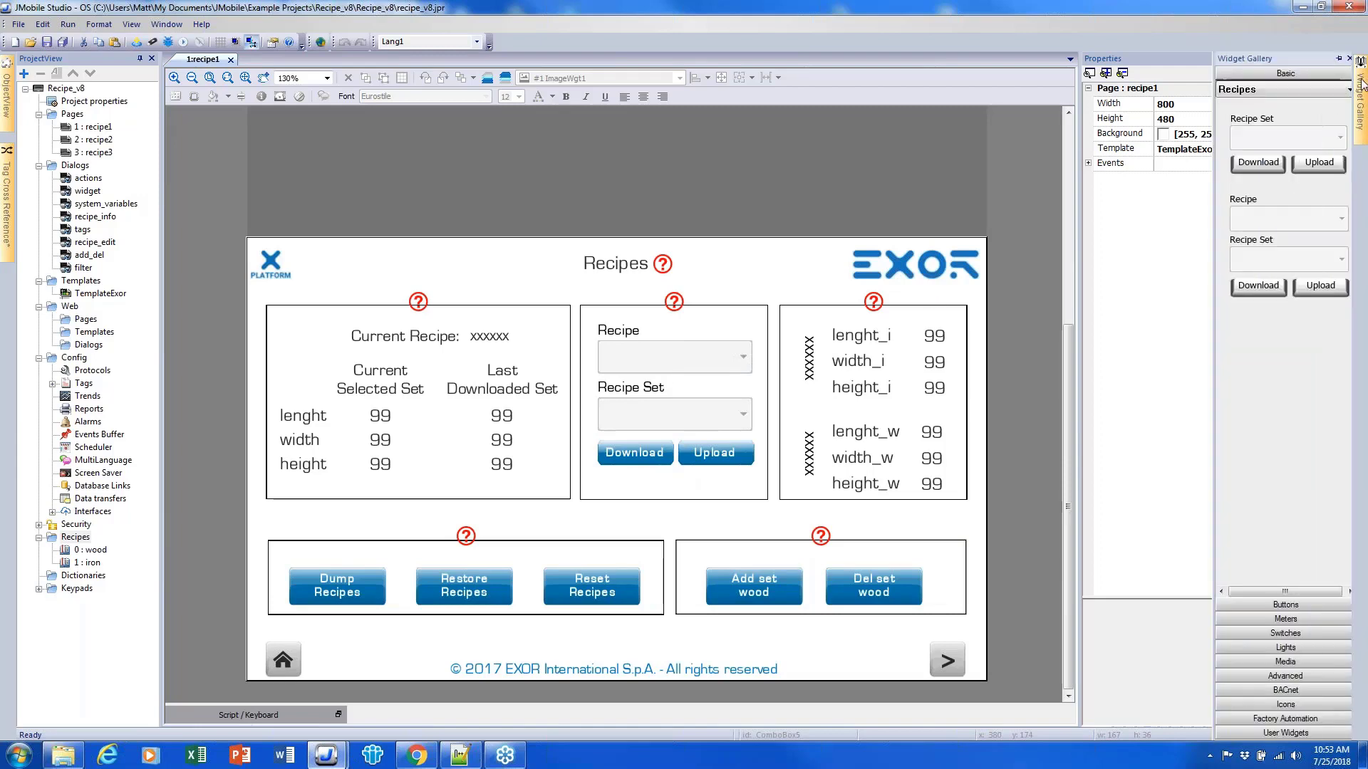
click(1259, 91)
click(1246, 214)
drag(1254, 147, 742, 295)
- Examine the recipe sources available for the new numeric field's value, including curRecipe, and cancel without linking it
double_click(742, 295)
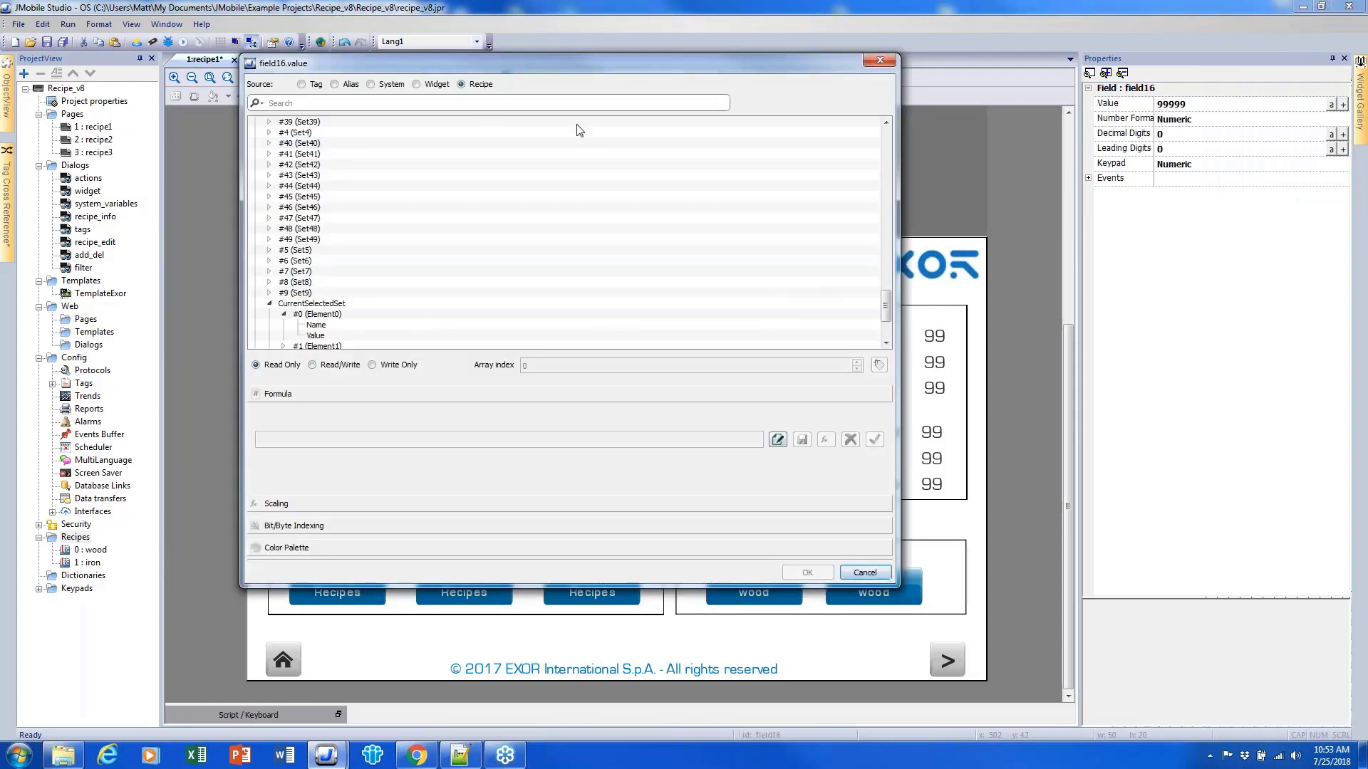
drag(885, 308, 886, 150)
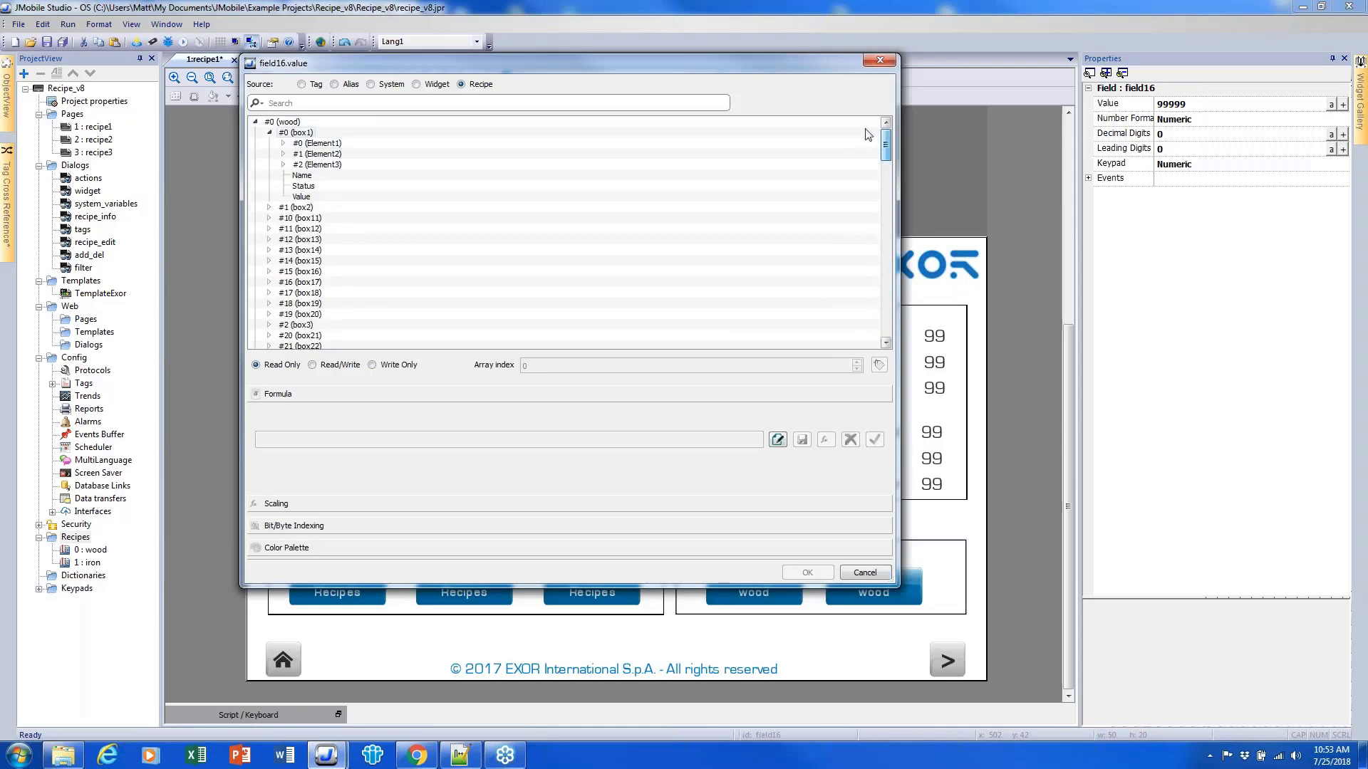
click(255, 122)
click(255, 175)
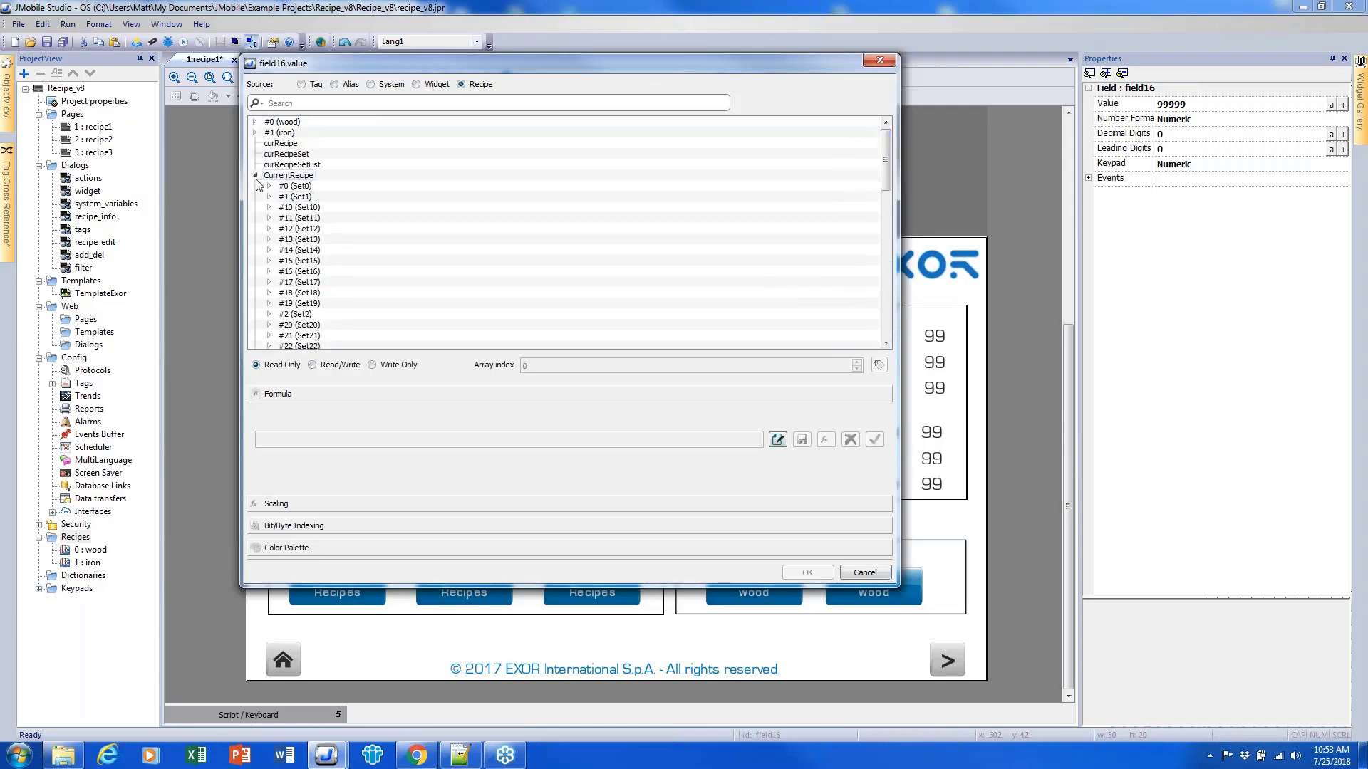
double_click(292, 177)
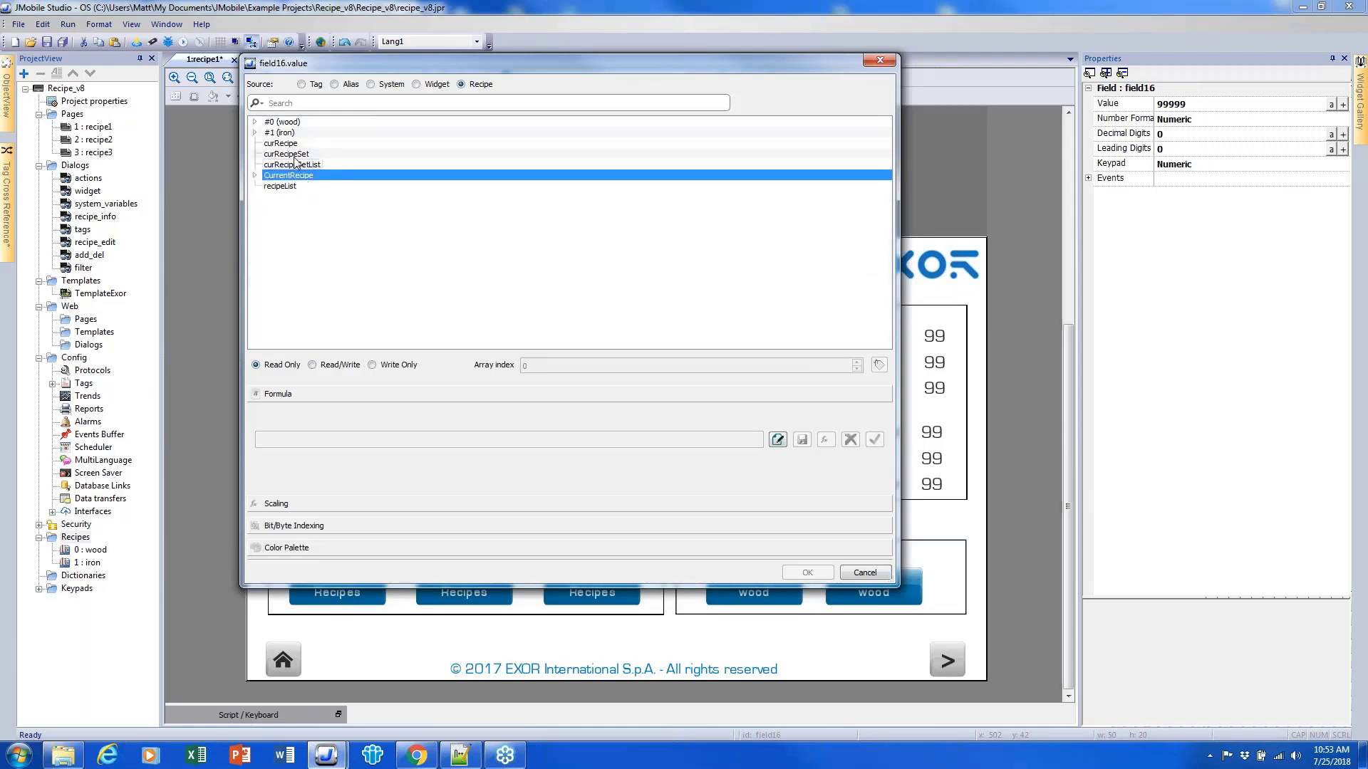
click(281, 144)
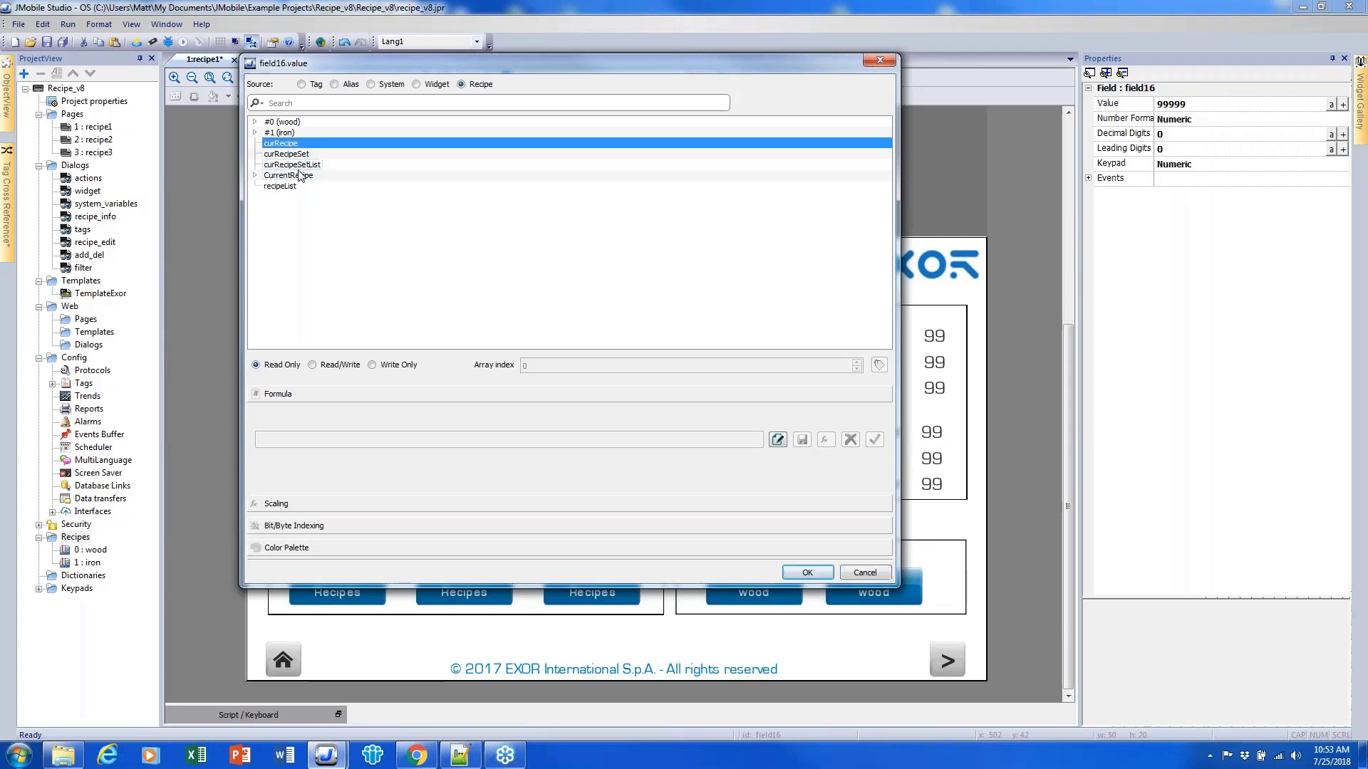
click(871, 573)
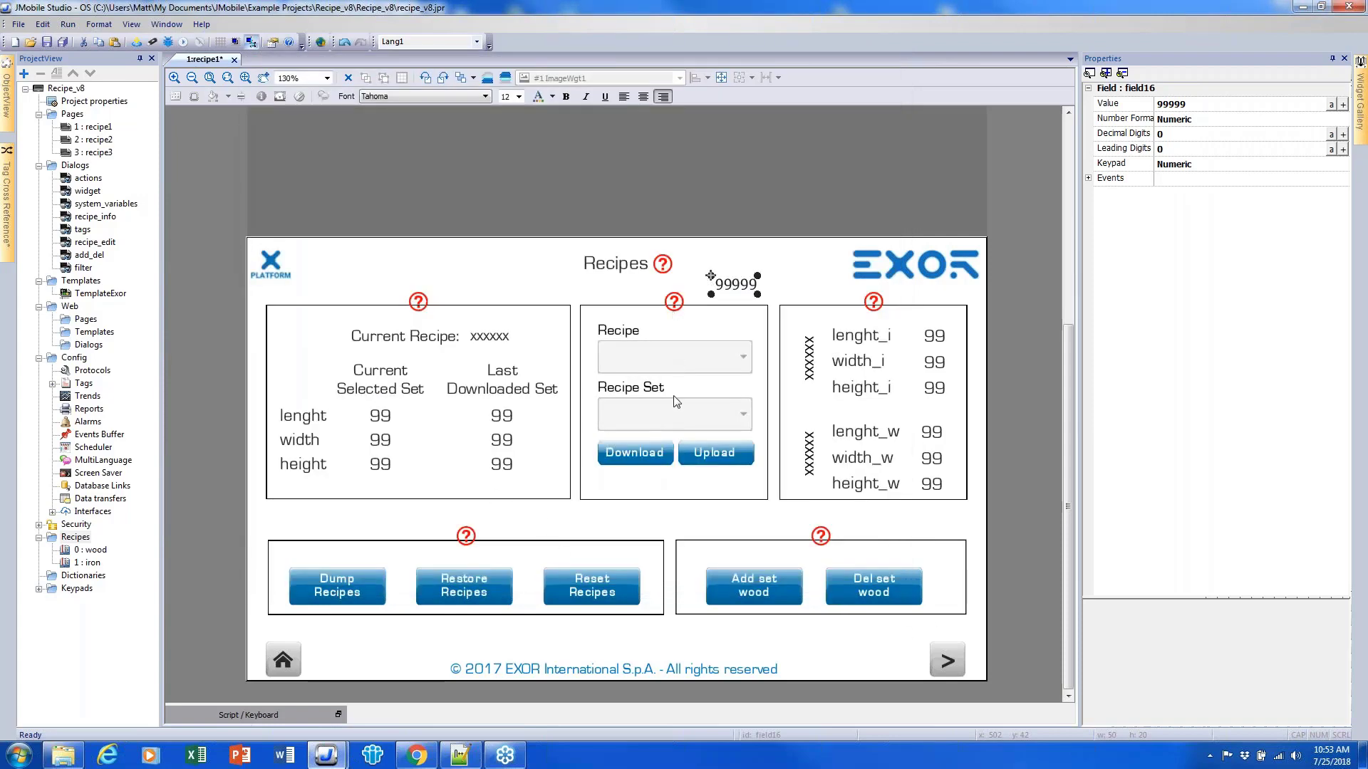
- Delete the unlinked numeric field beside the Recipes title
click(809, 273)
click(752, 287)
key(Delete)
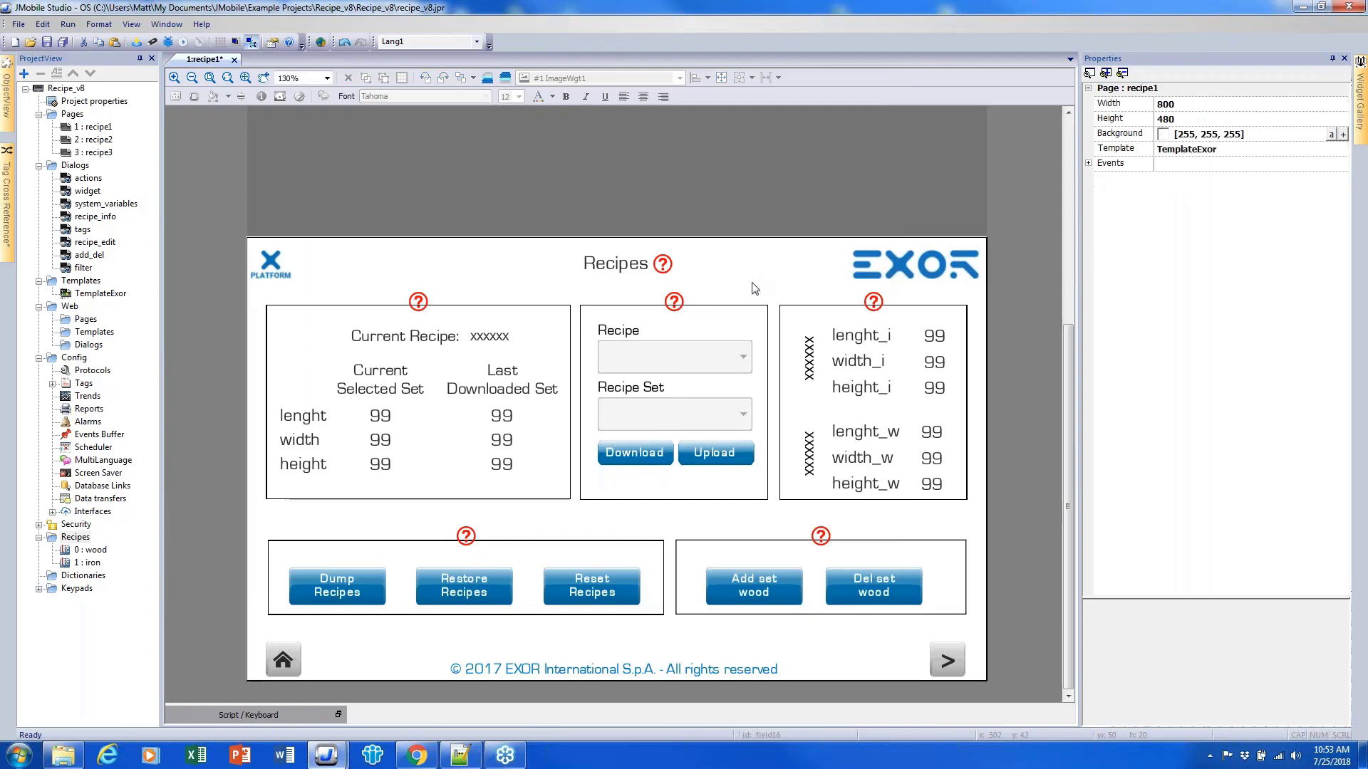
- Try deleting the Download button inside the recipe menu widget, and undo the deletion
click(649, 465)
double_click(651, 450)
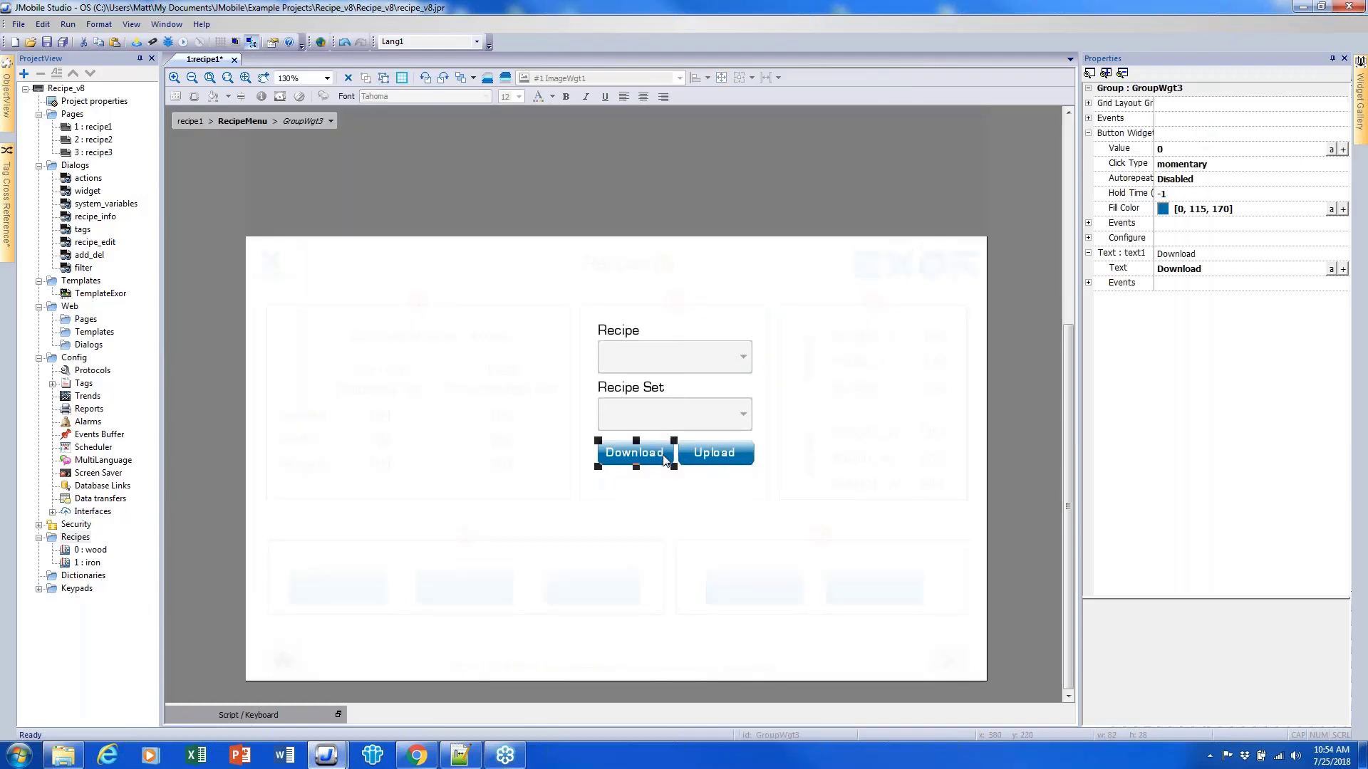
key(Delete)
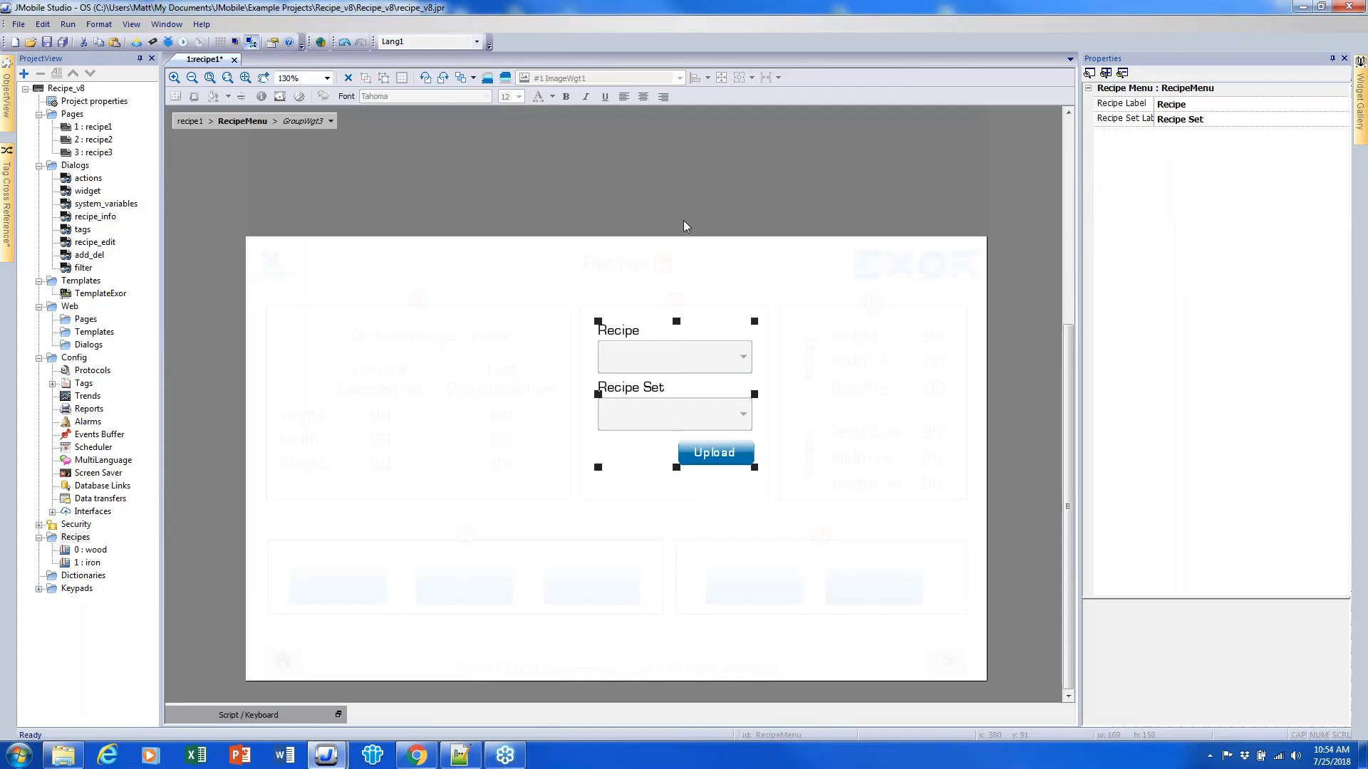
click(767, 183)
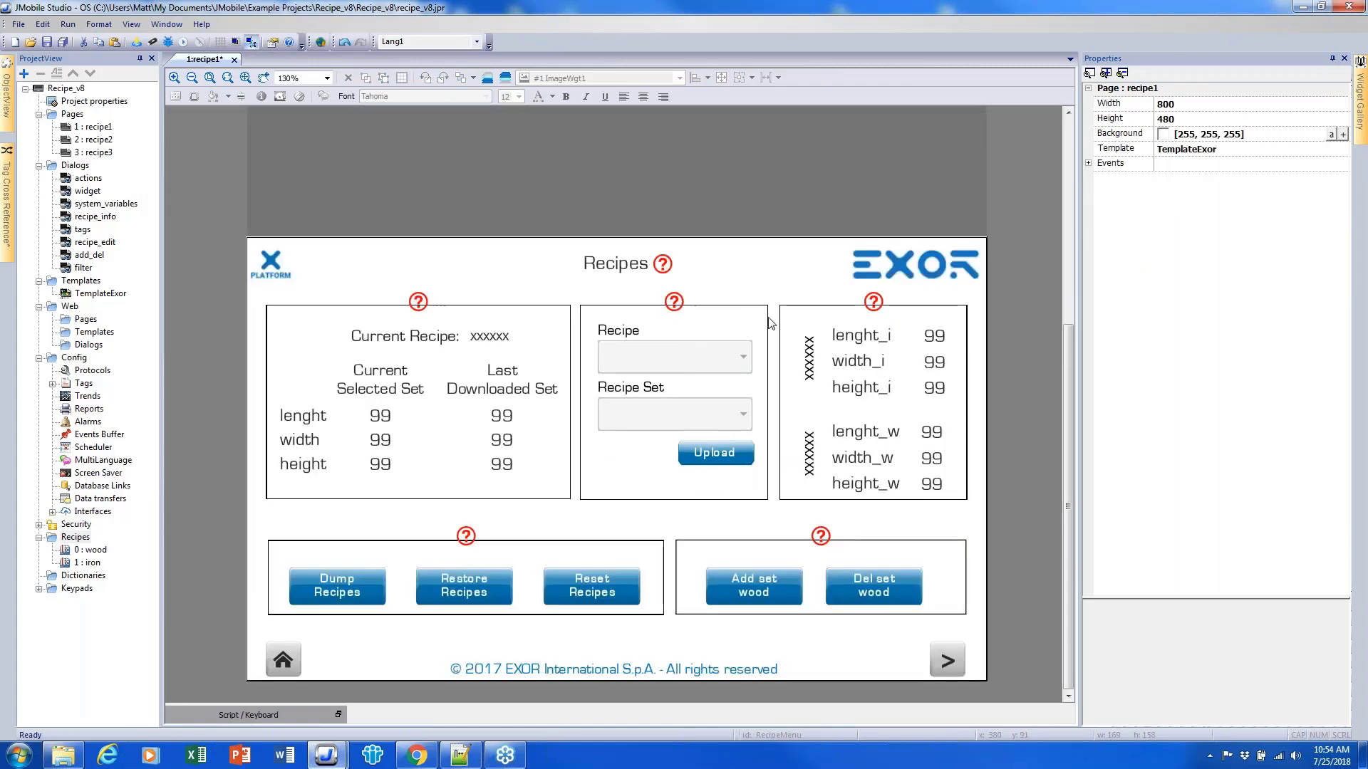
key(ctrl+z)
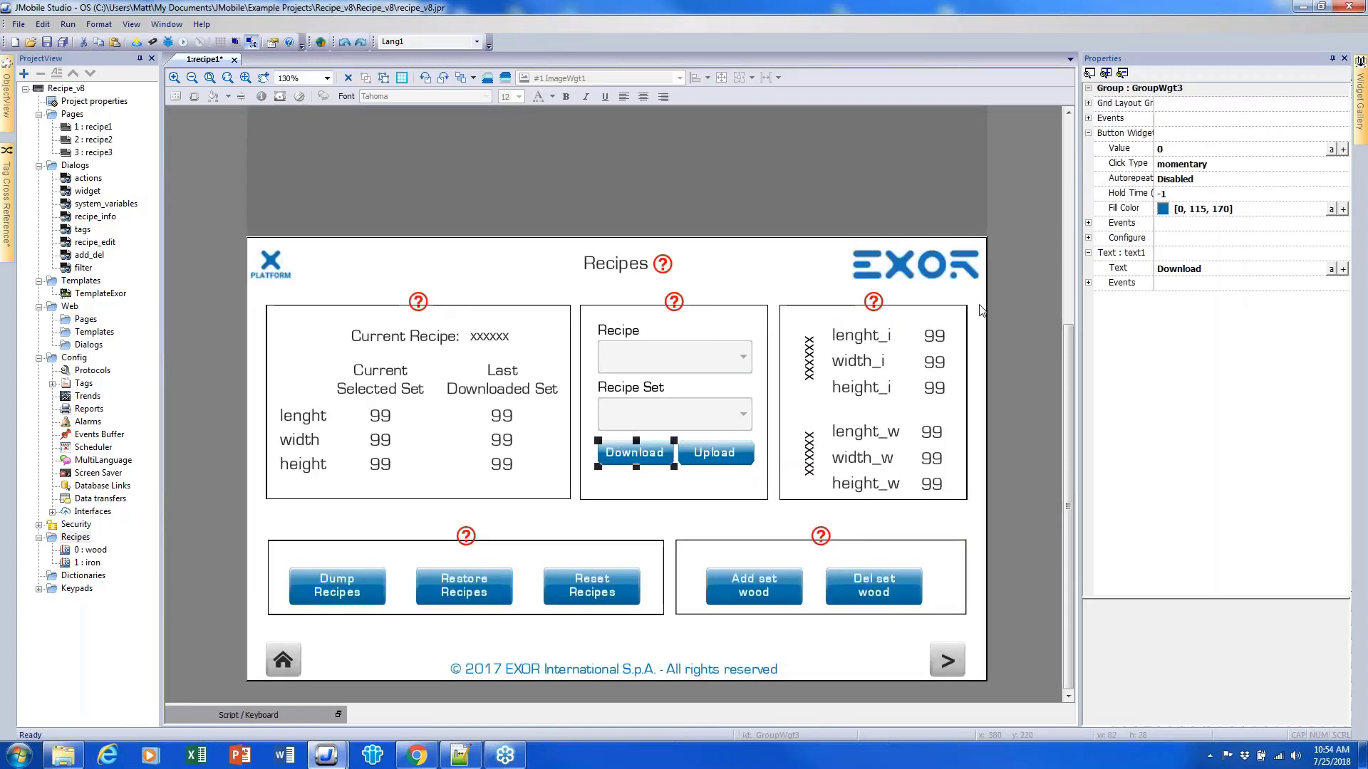
click(981, 310)
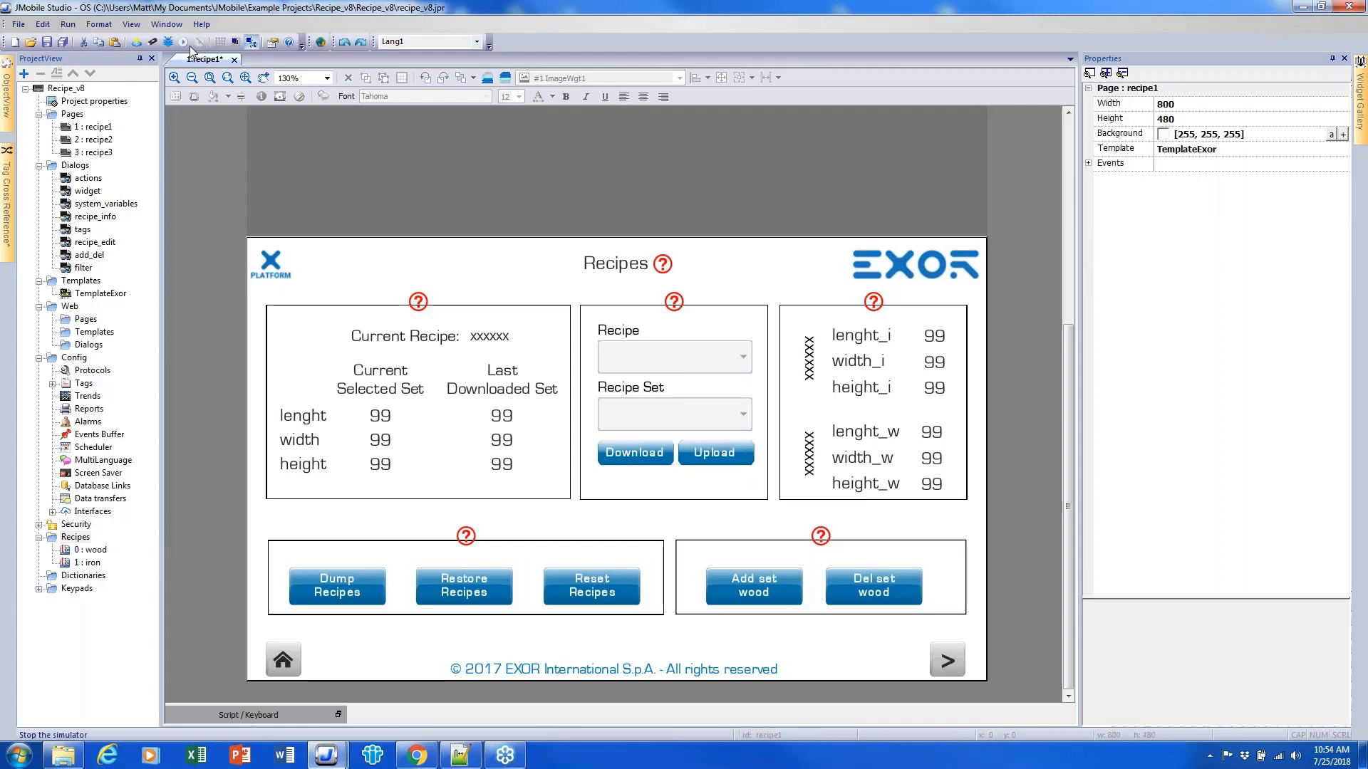
- Run the project in the simulator and read the help notes for the current recipe, recipe menu and iron/wood values boxes
click(321, 42)
key(Return)
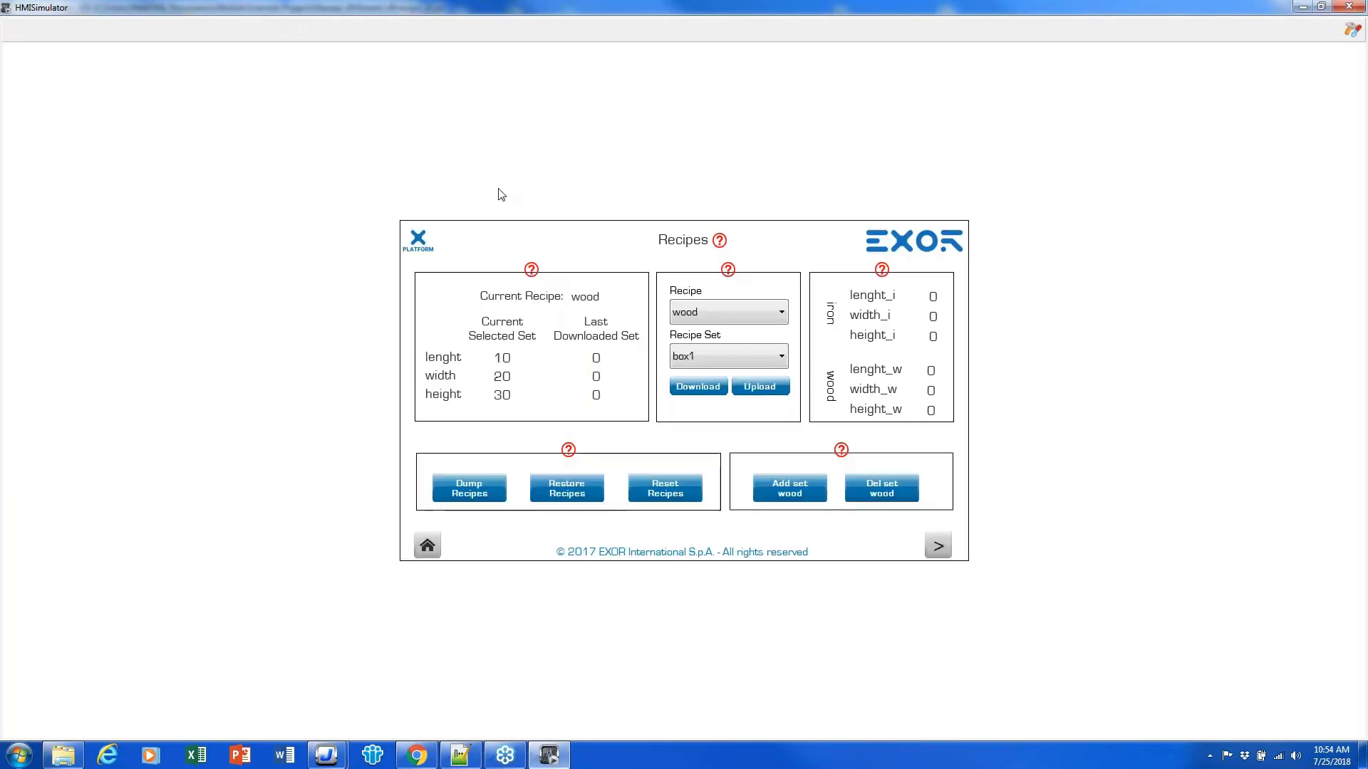
click(530, 269)
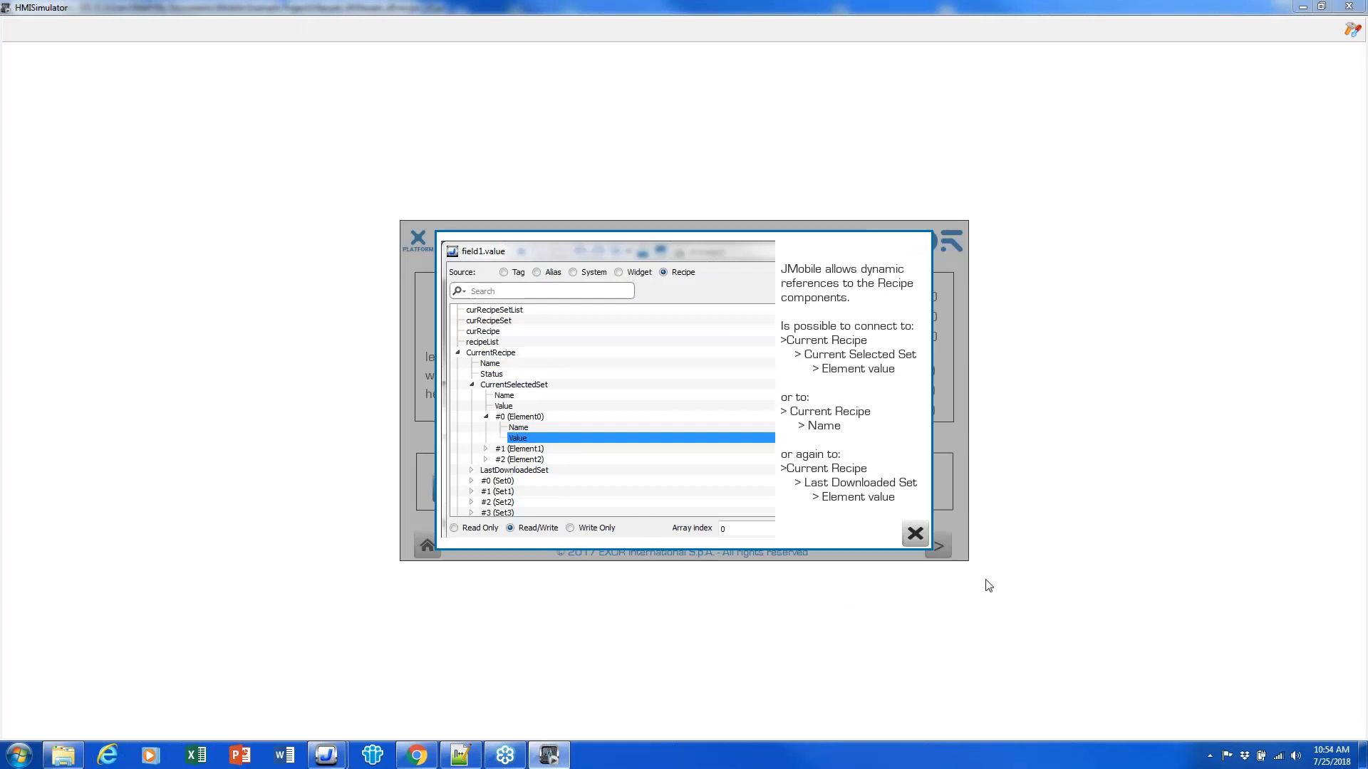
click(910, 534)
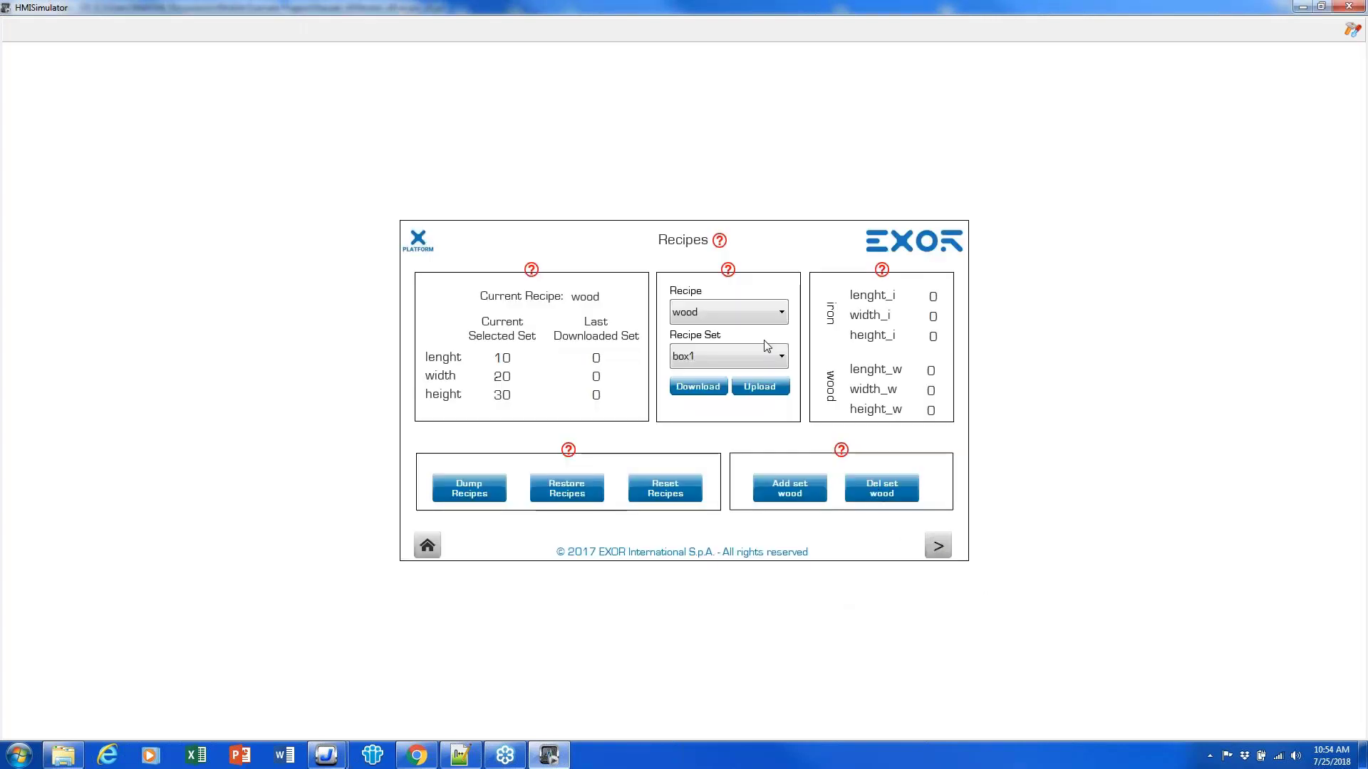
click(727, 270)
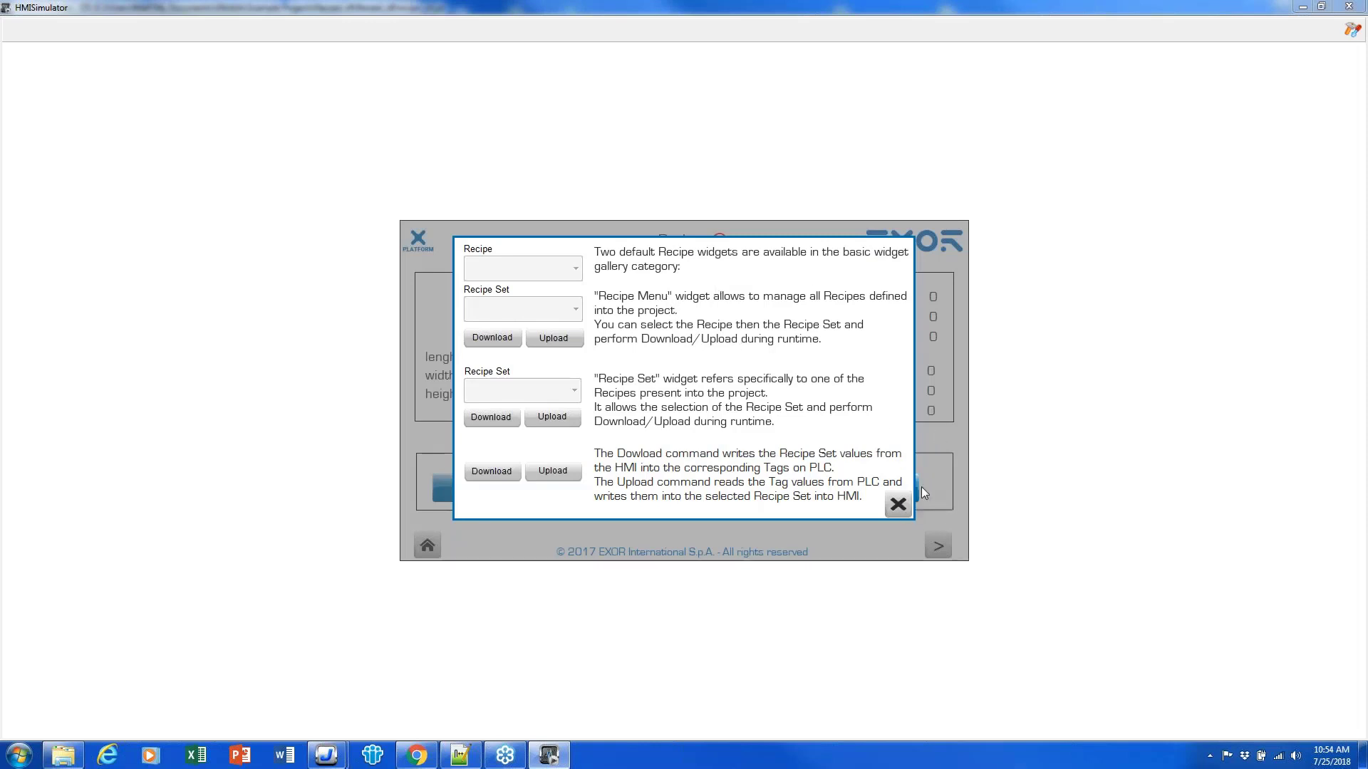
click(895, 506)
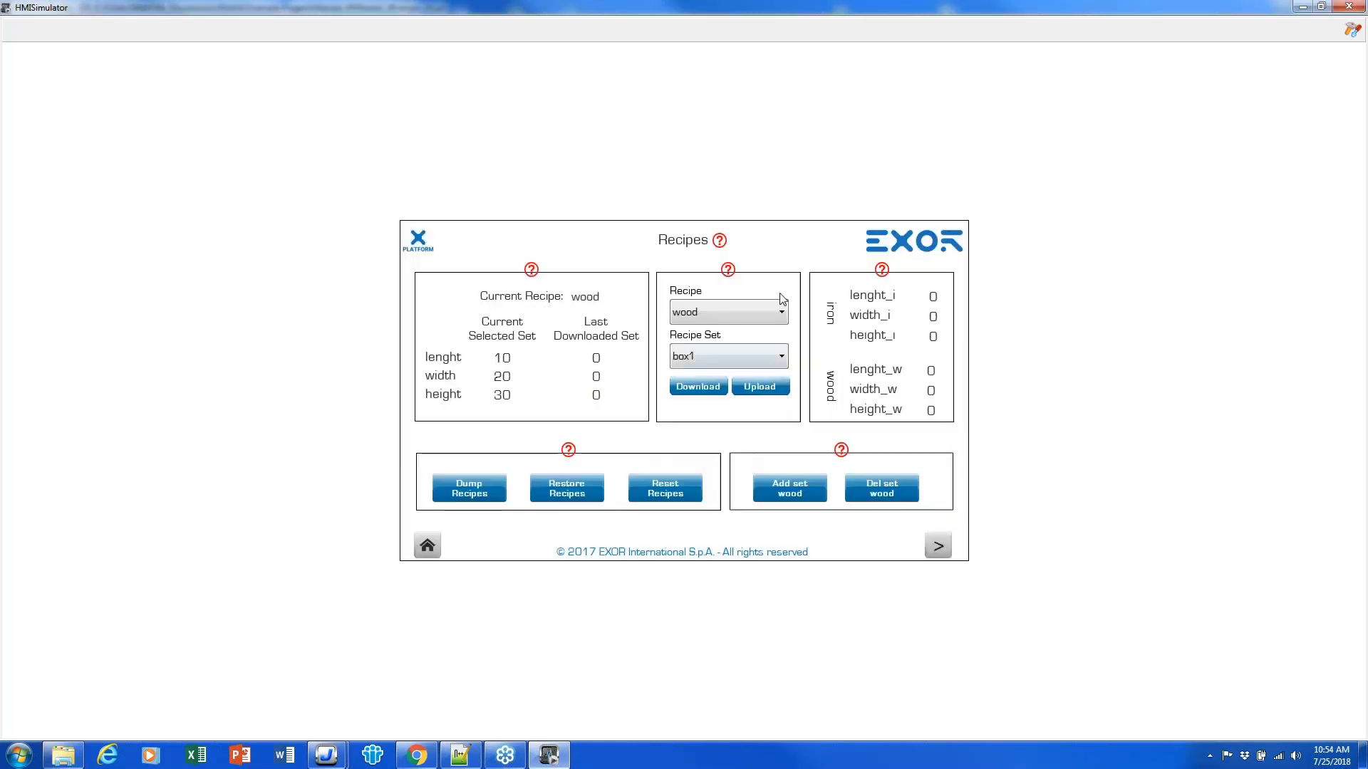
click(884, 272)
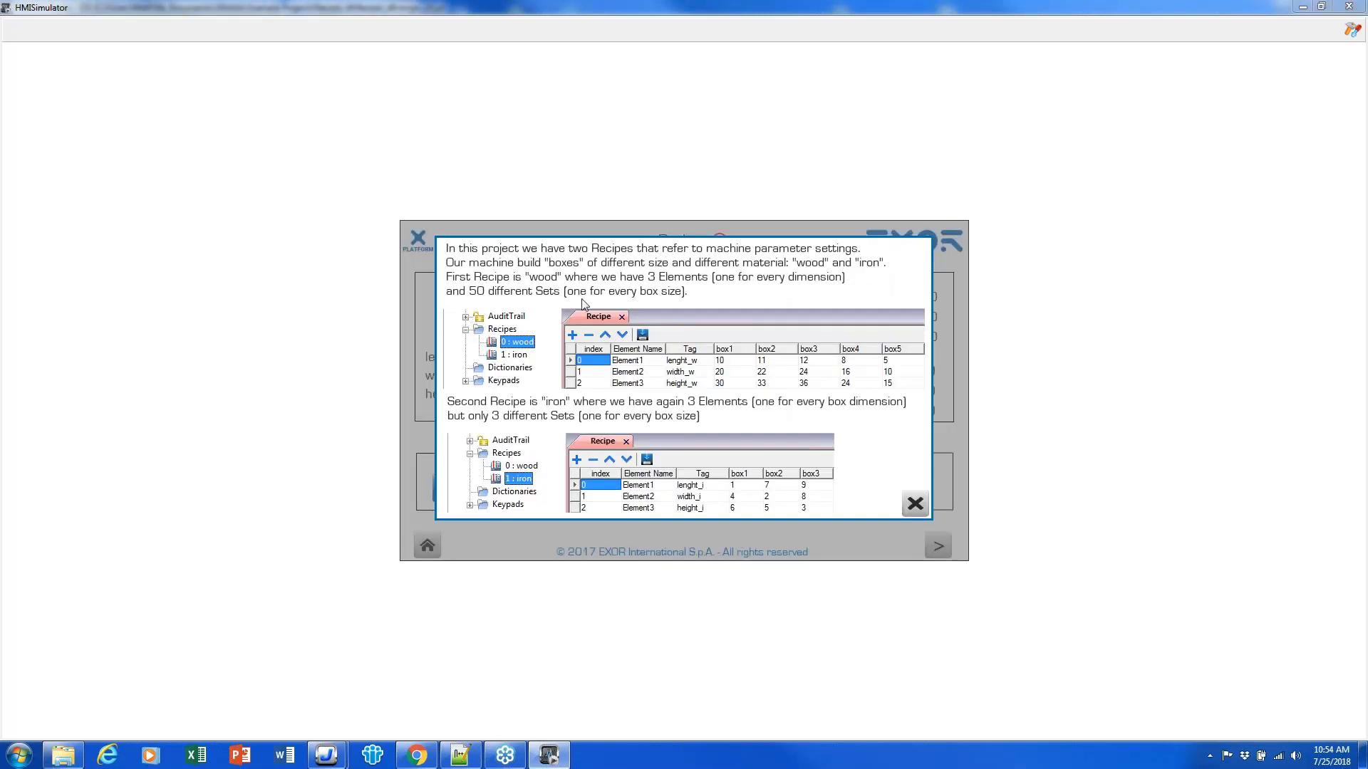
click(915, 505)
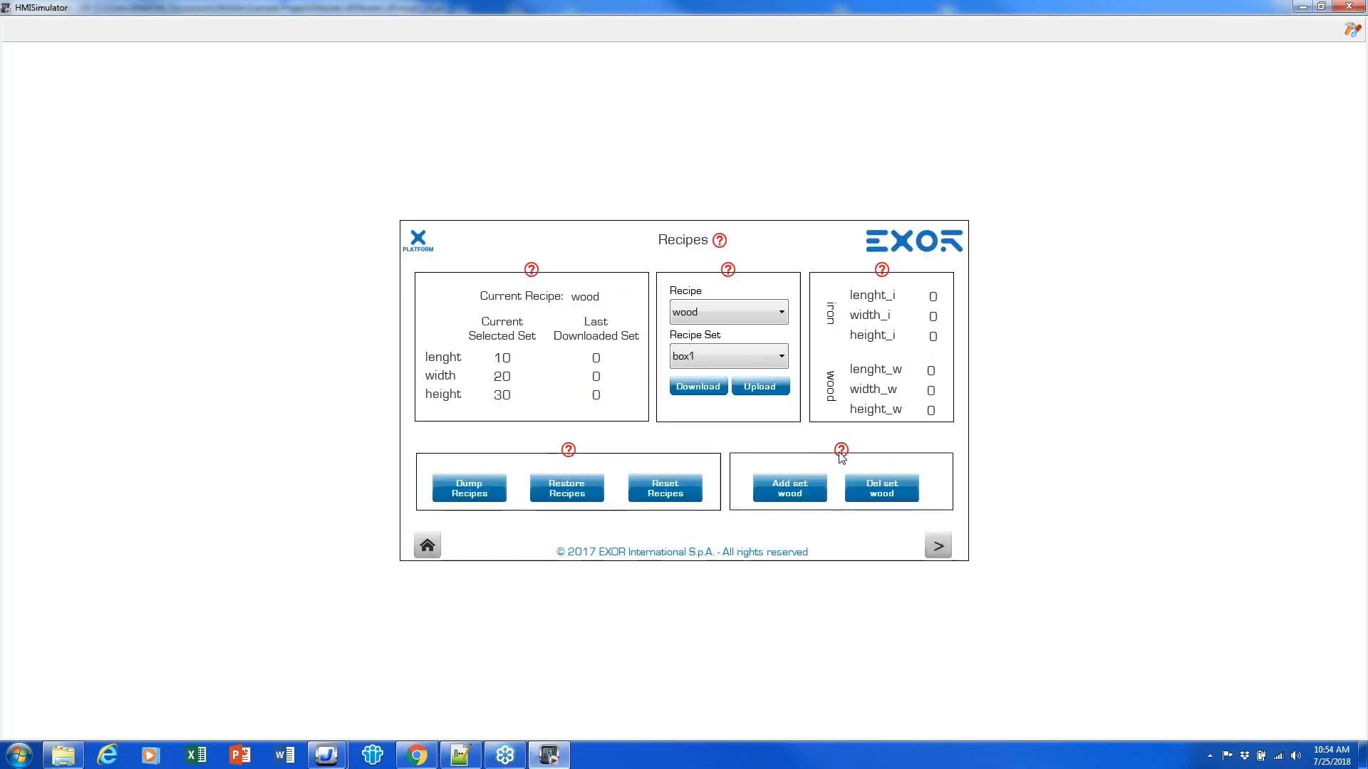
- Look through the simulated recipe table page and recipe filter page, and close the simulator
click(938, 546)
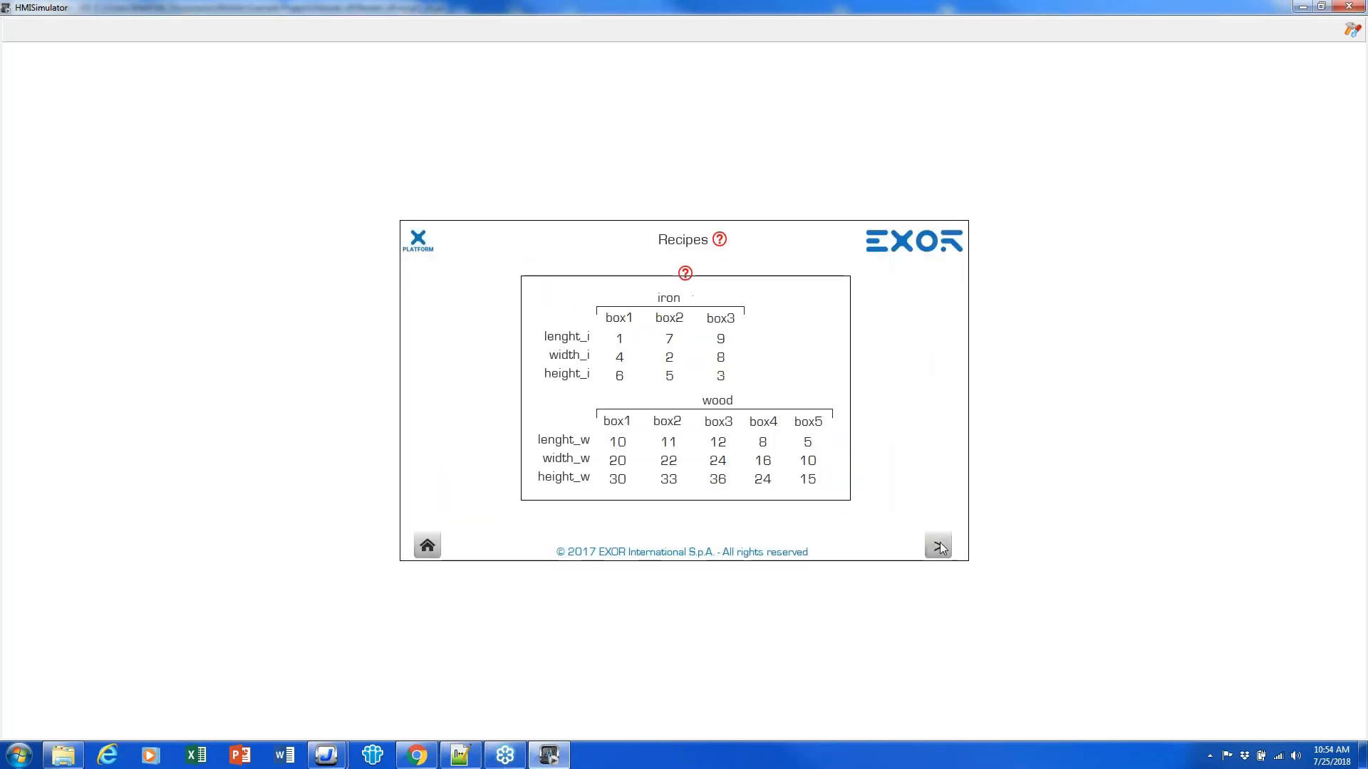
click(939, 546)
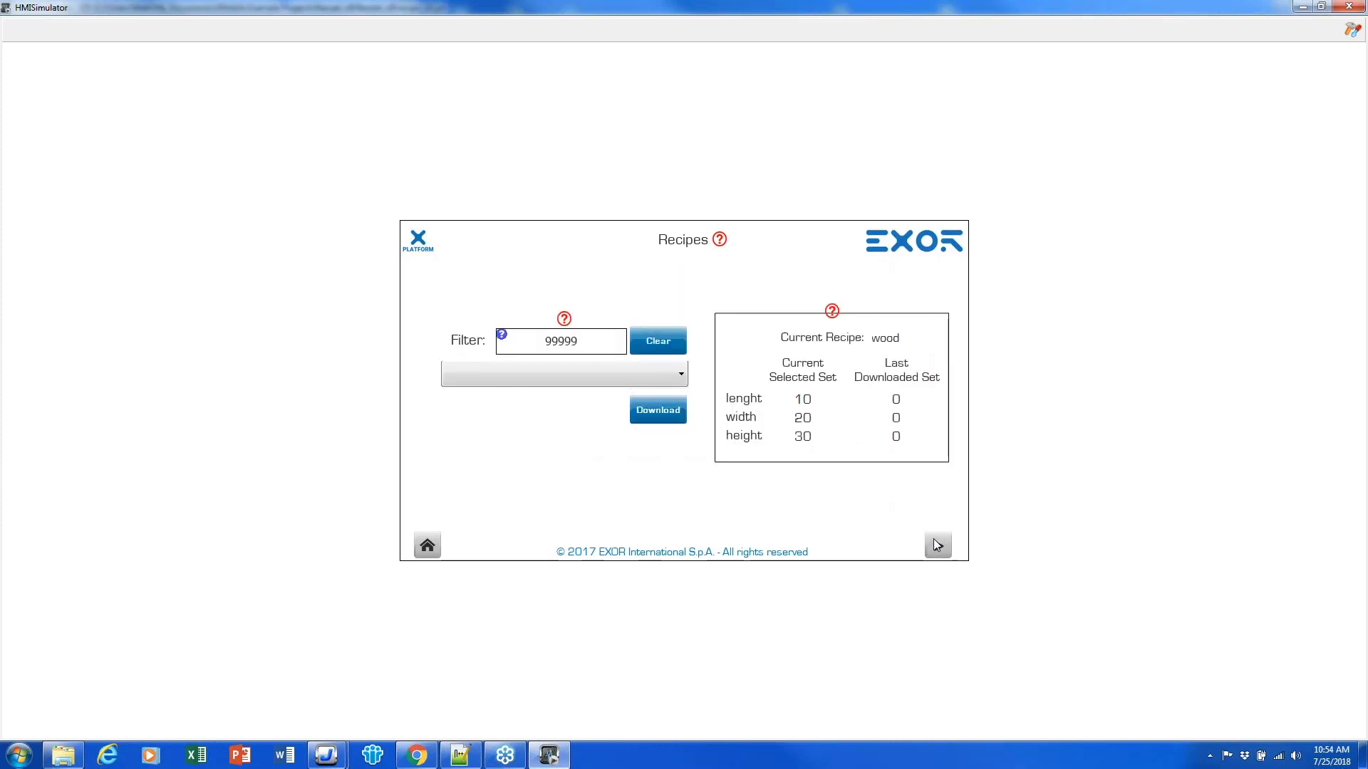
click(1345, 8)
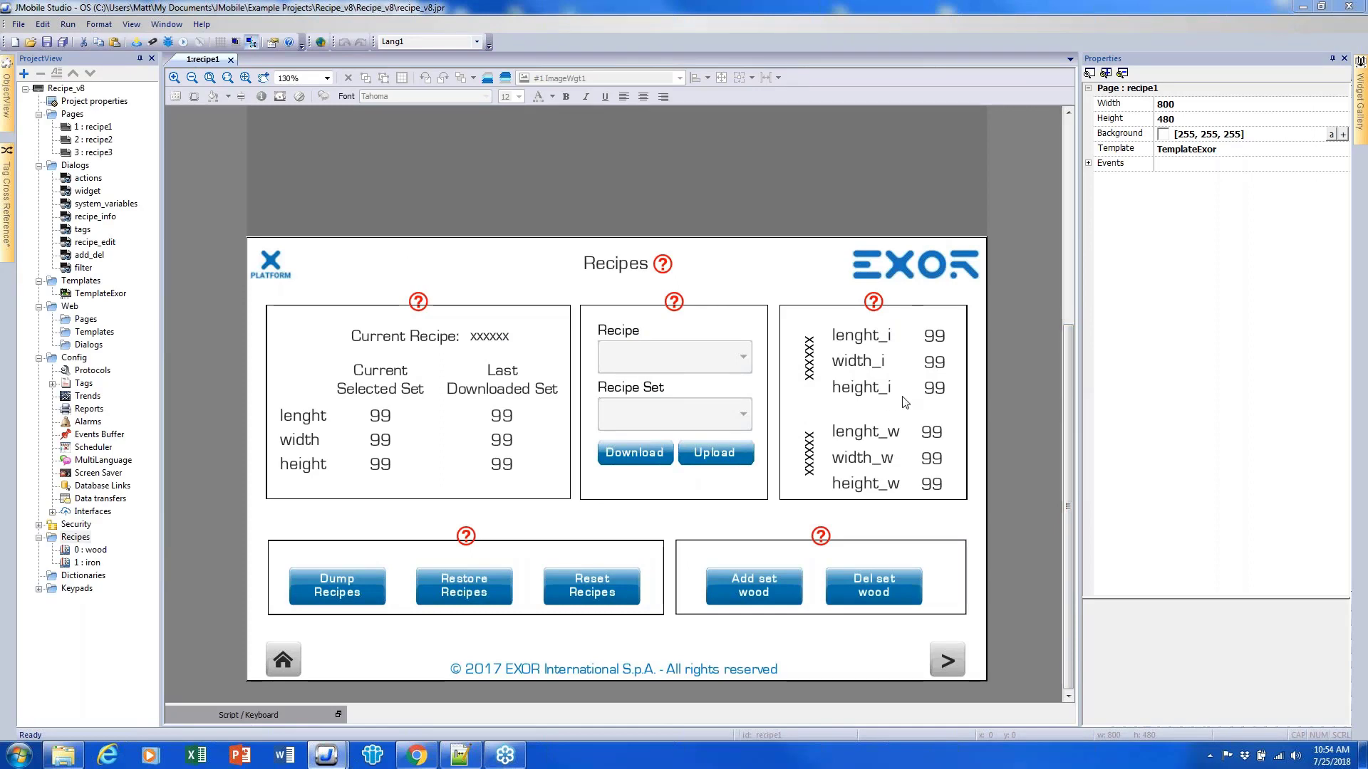
- Open the recent trend_v6 example project in a separate JMobile Studio window and dismiss the splash screen
key(alt+Tab)
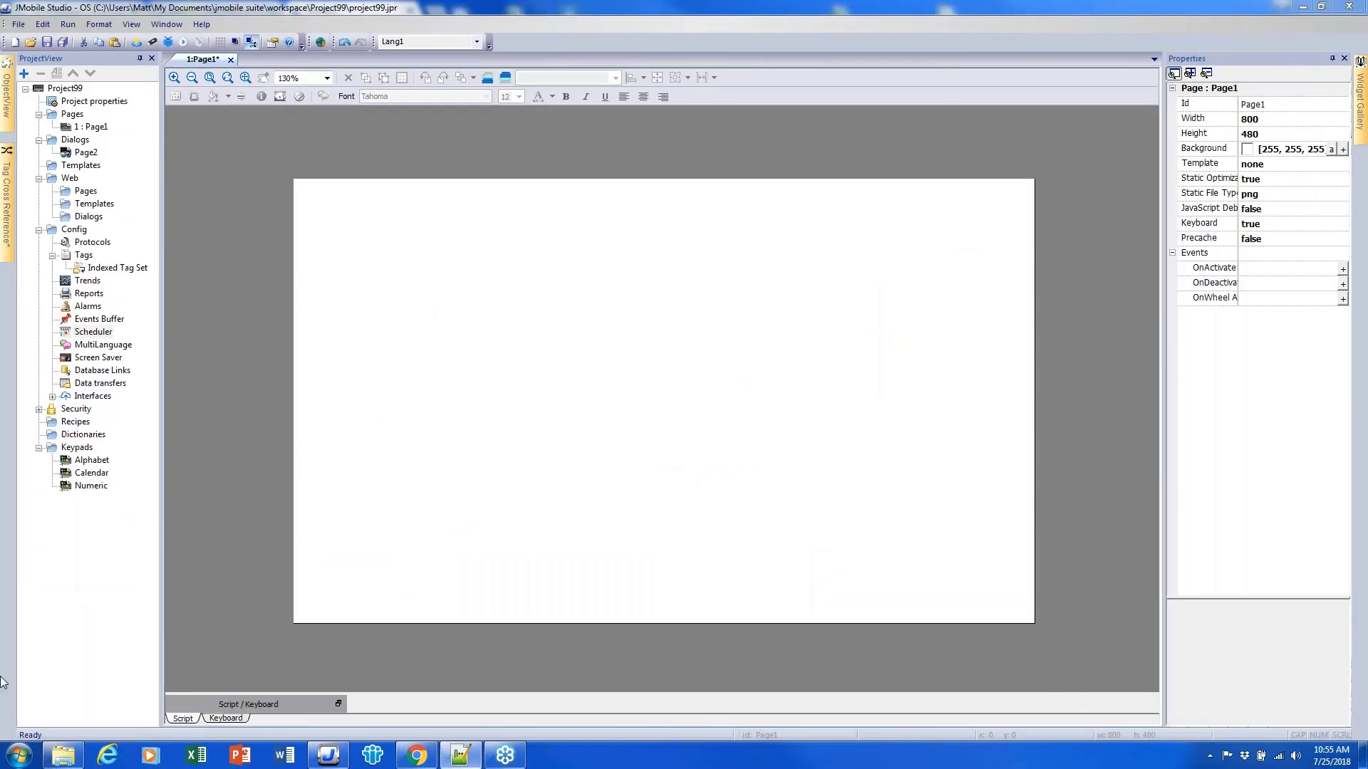
click(19, 755)
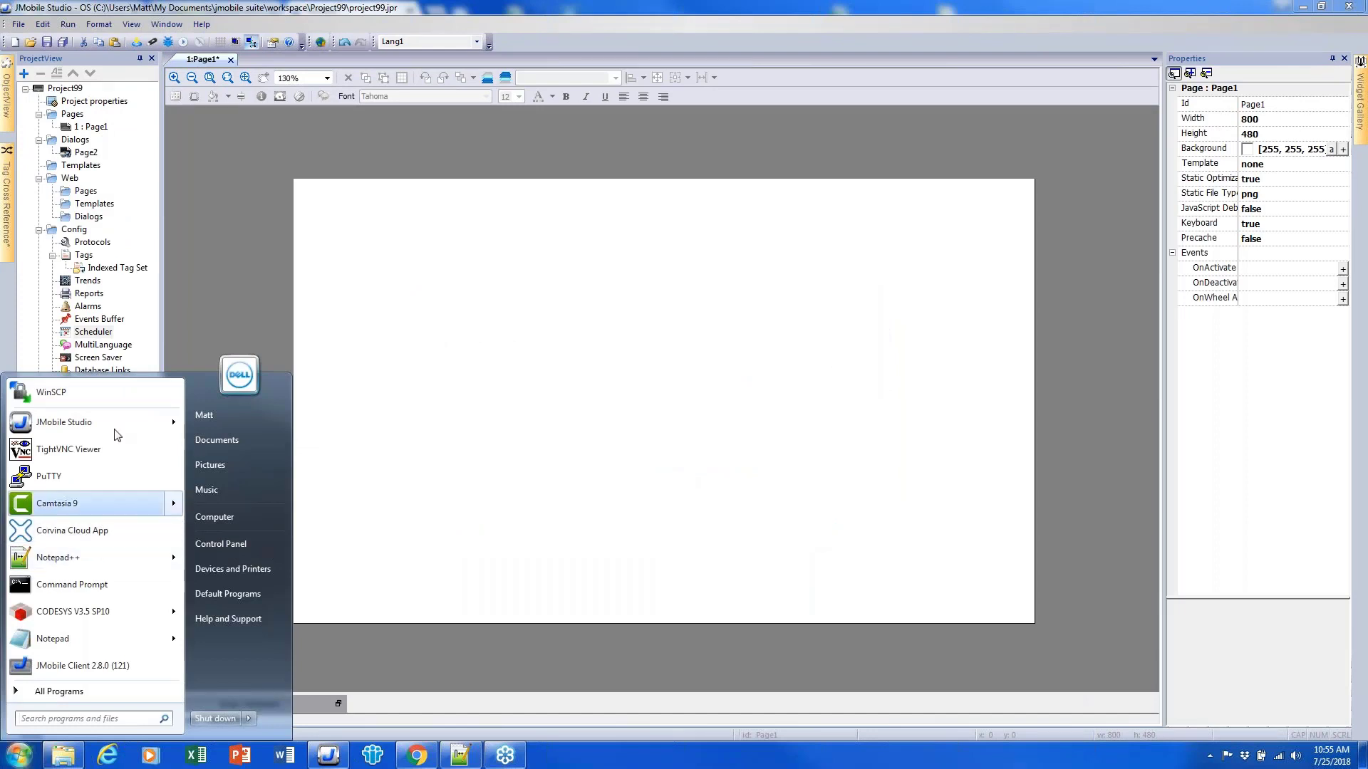
mouse_move(110, 422)
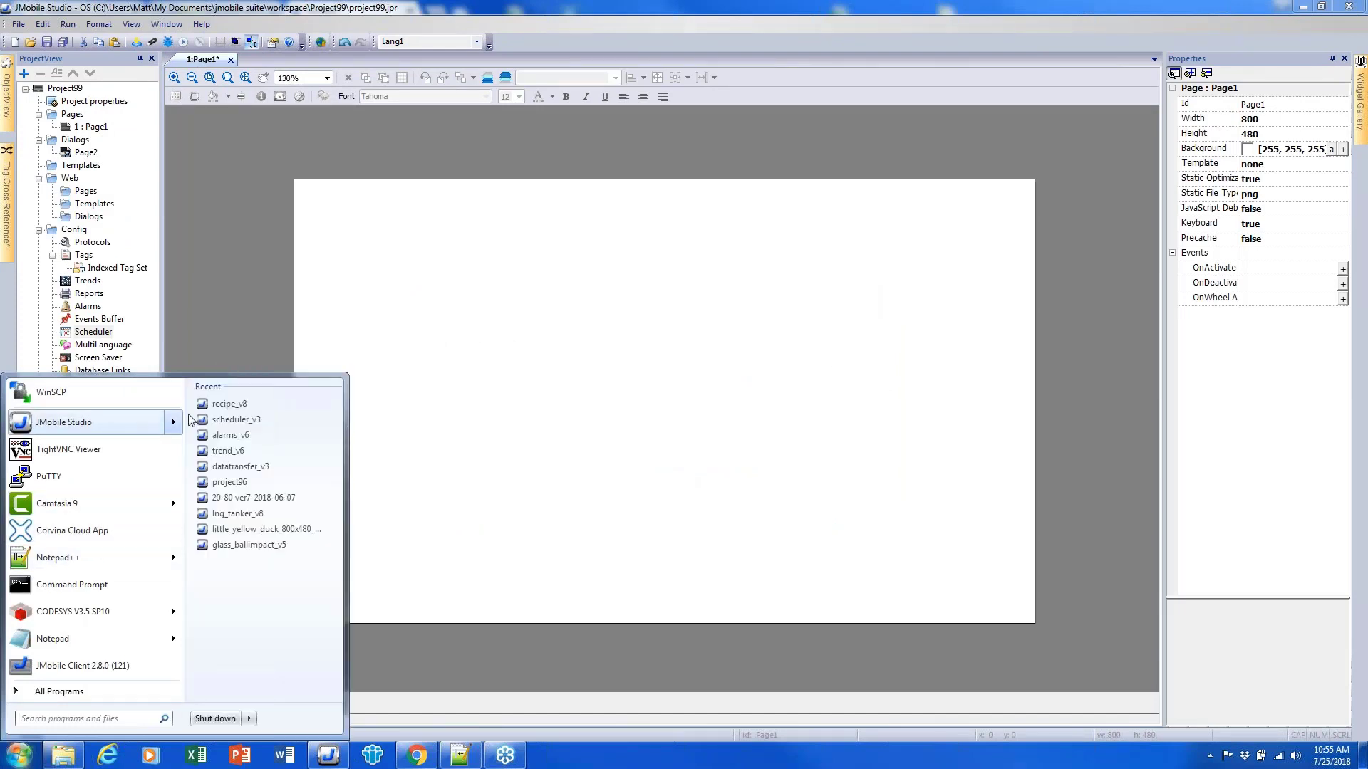
click(273, 453)
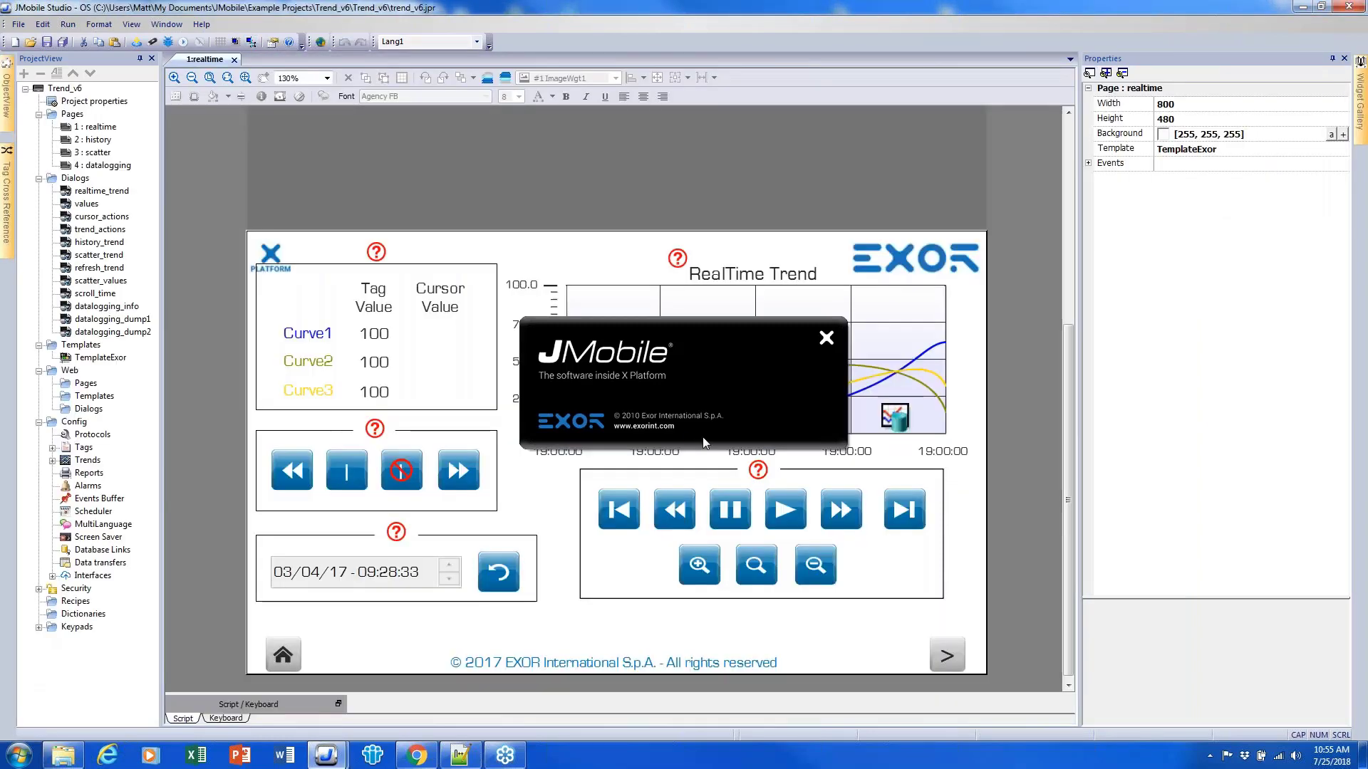
click(696, 432)
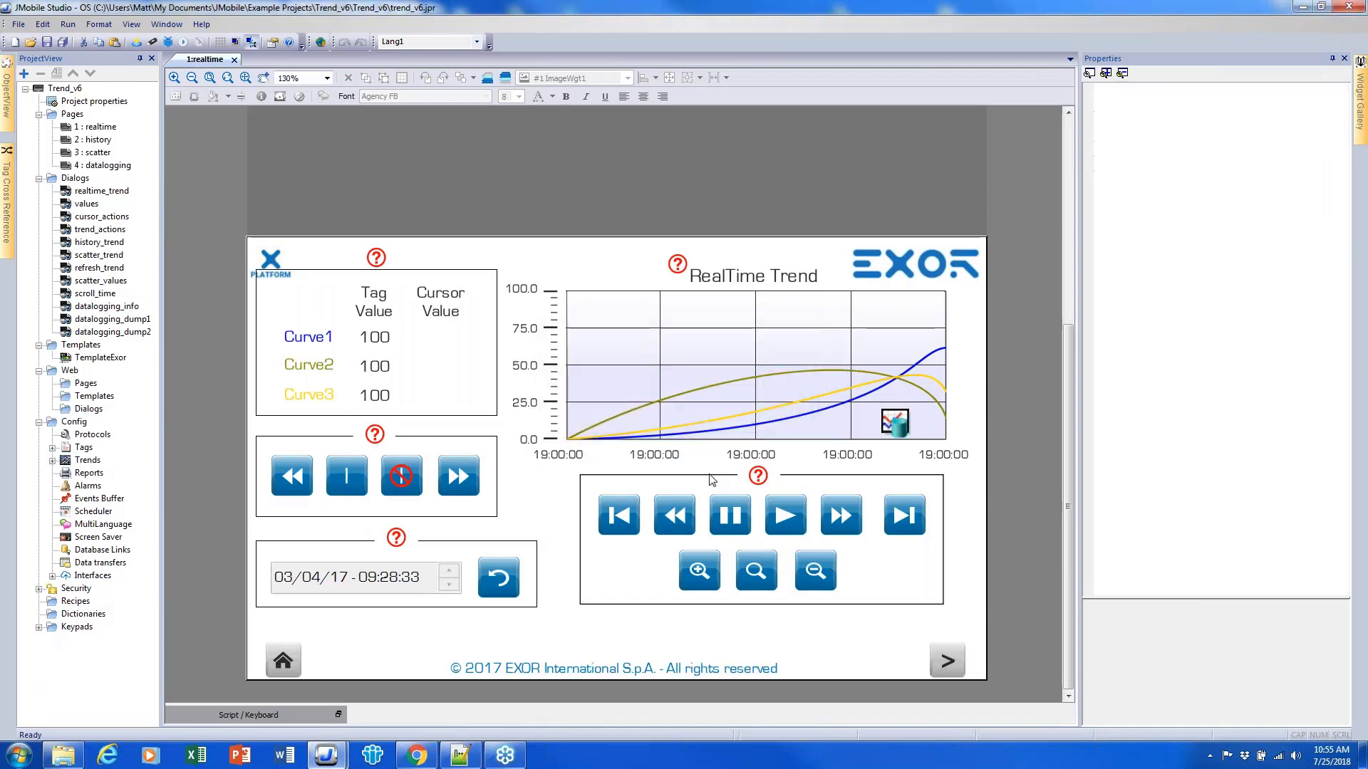
- Inspect the RealTime Trend widget's properties and the project's Trends configuration, and return to the realtime page
click(844, 345)
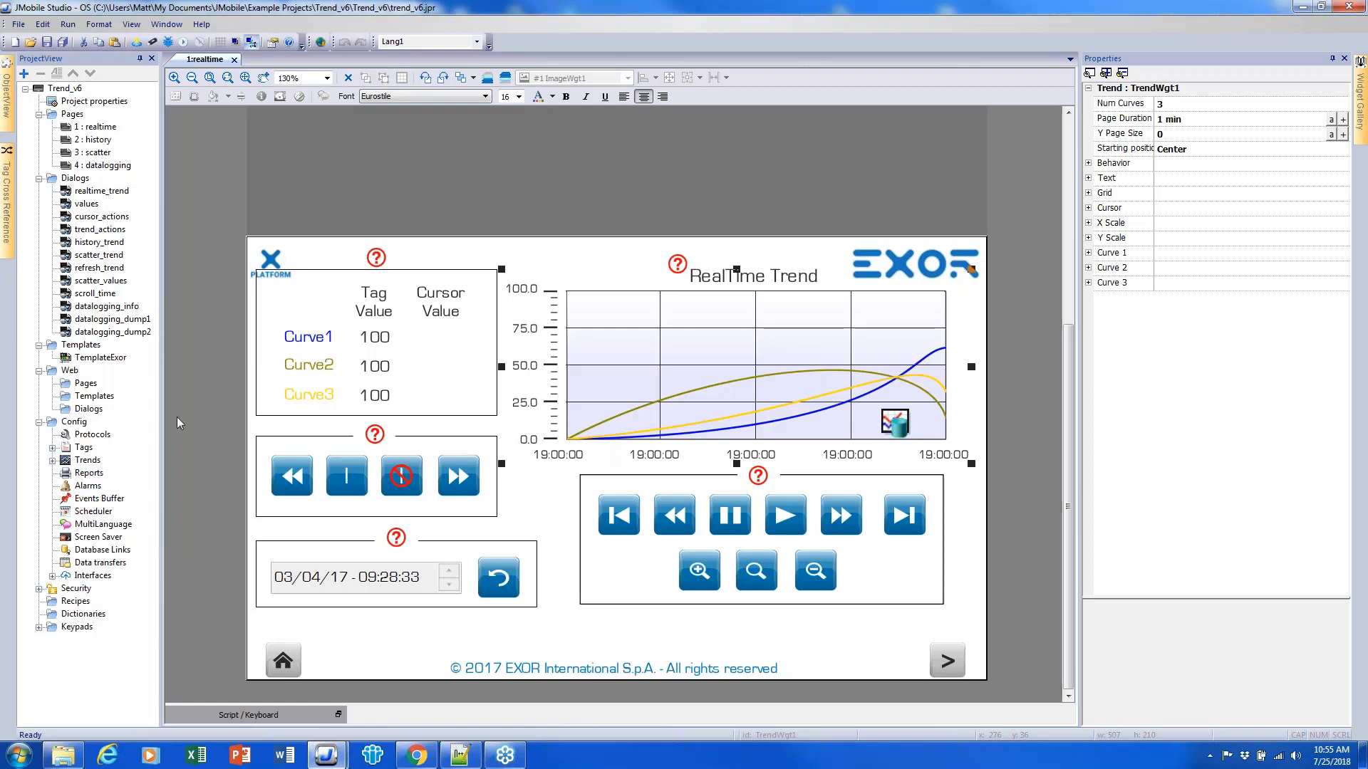
double_click(88, 460)
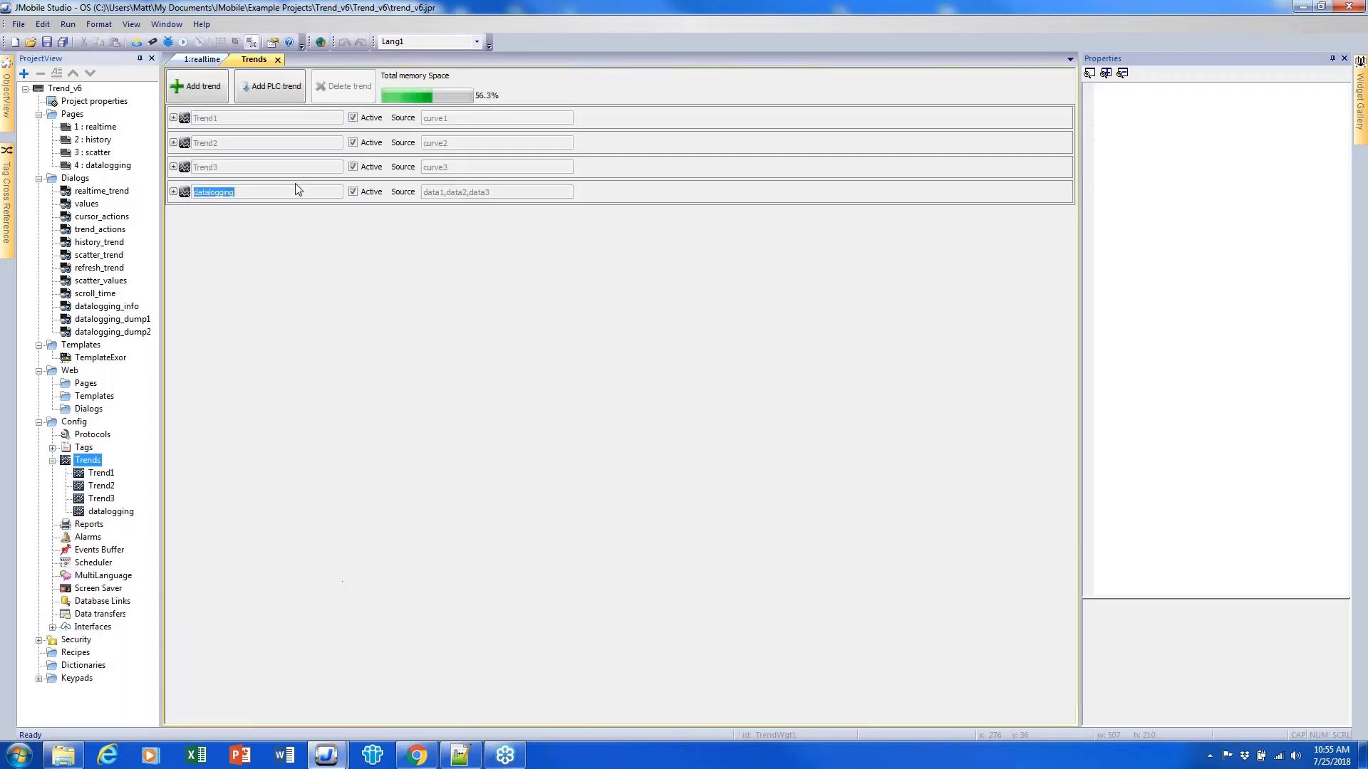
click(210, 57)
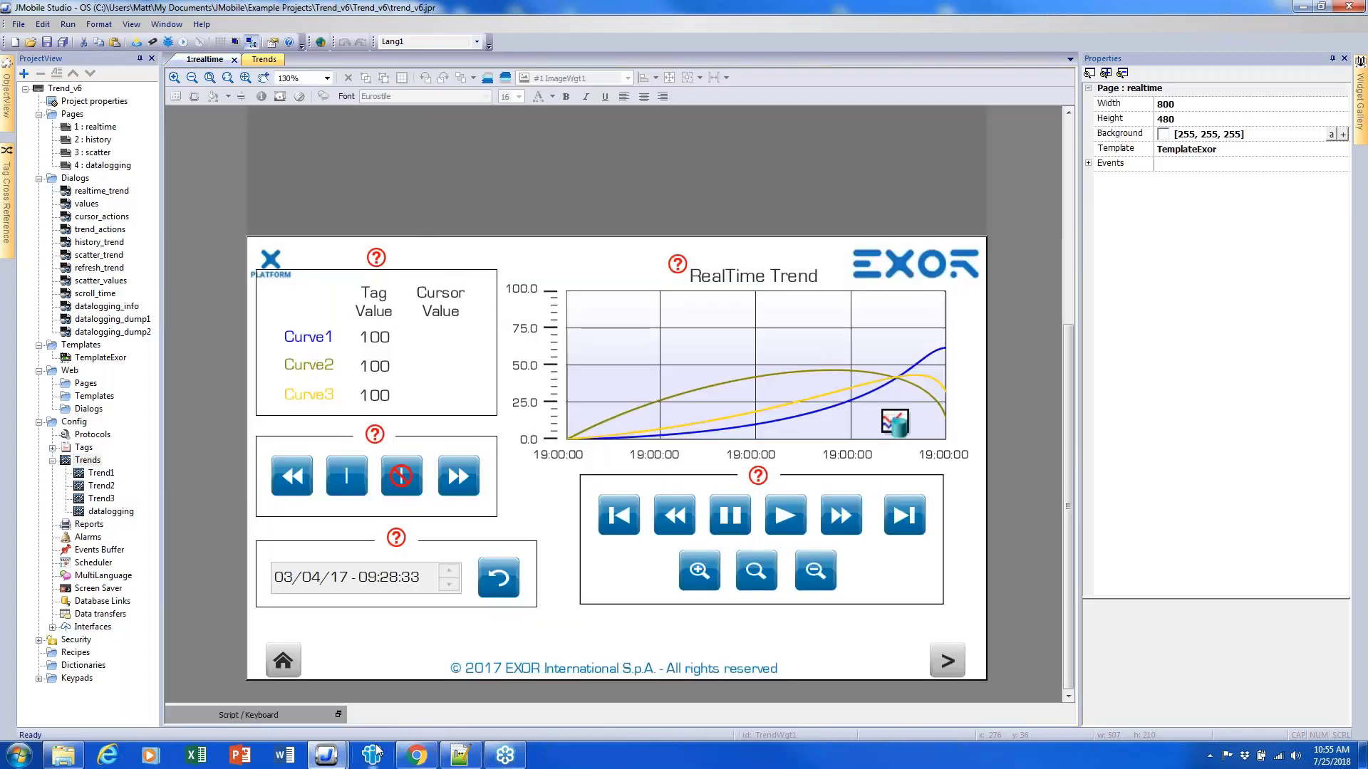
- Switch to Project99, place a RealTime Trend widget on Page1 and enlarge it to about 411 by 275 near the page centre
mouse_move(326, 754)
click(404, 686)
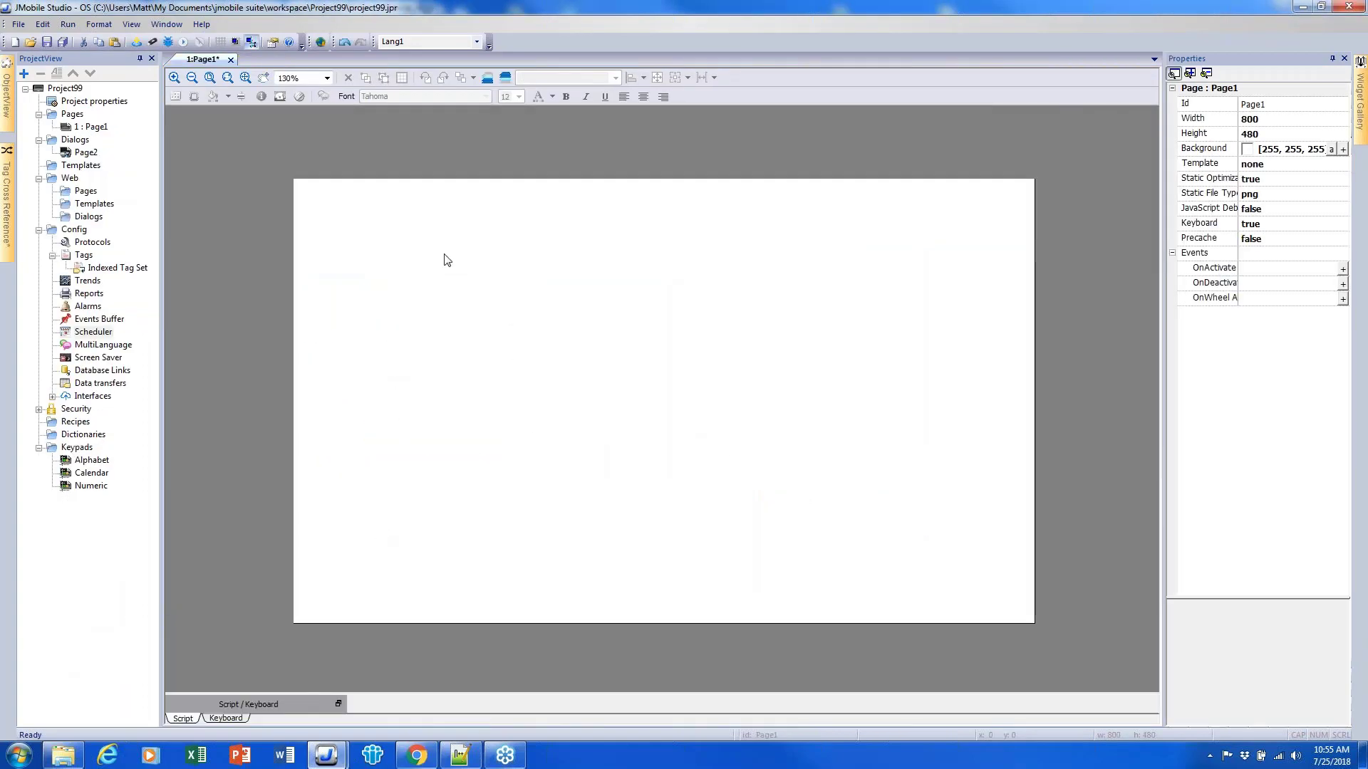
click(1360, 100)
click(1296, 71)
click(1274, 91)
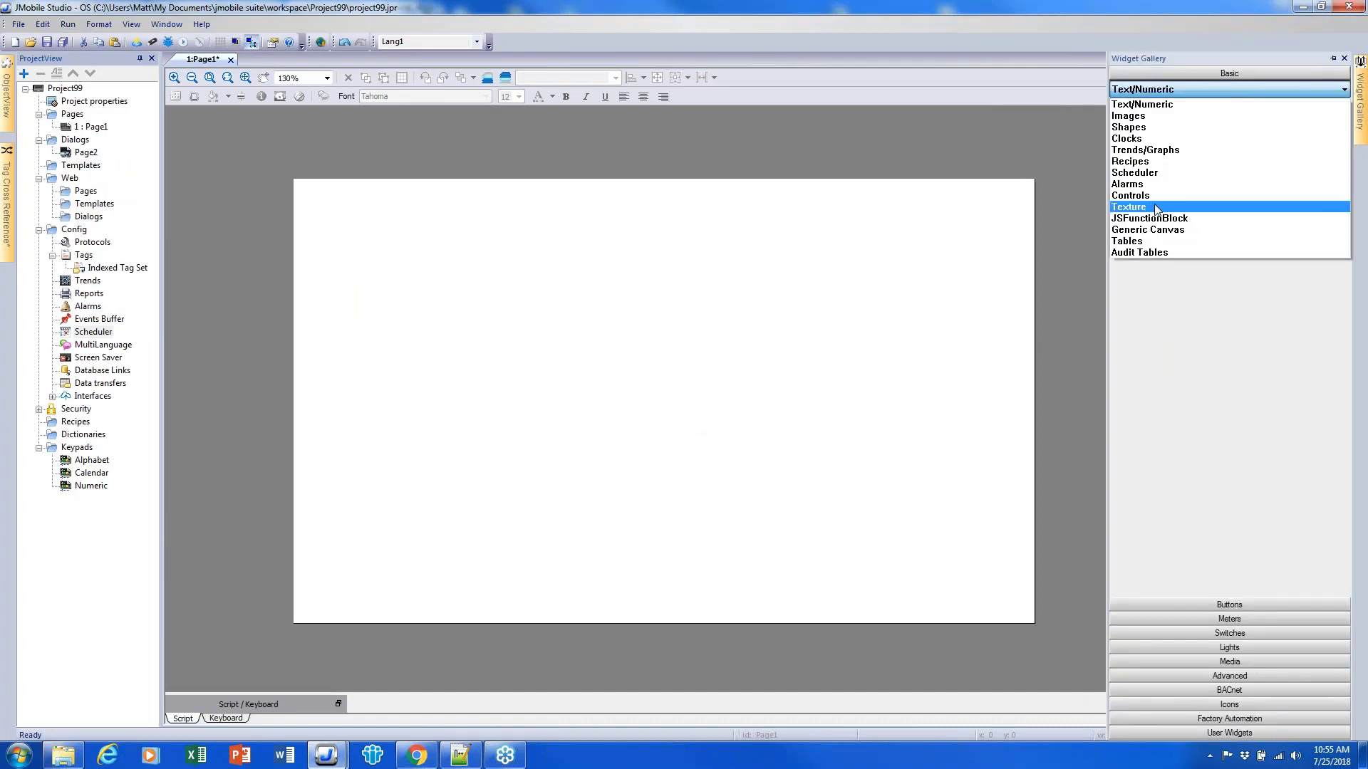
click(1159, 151)
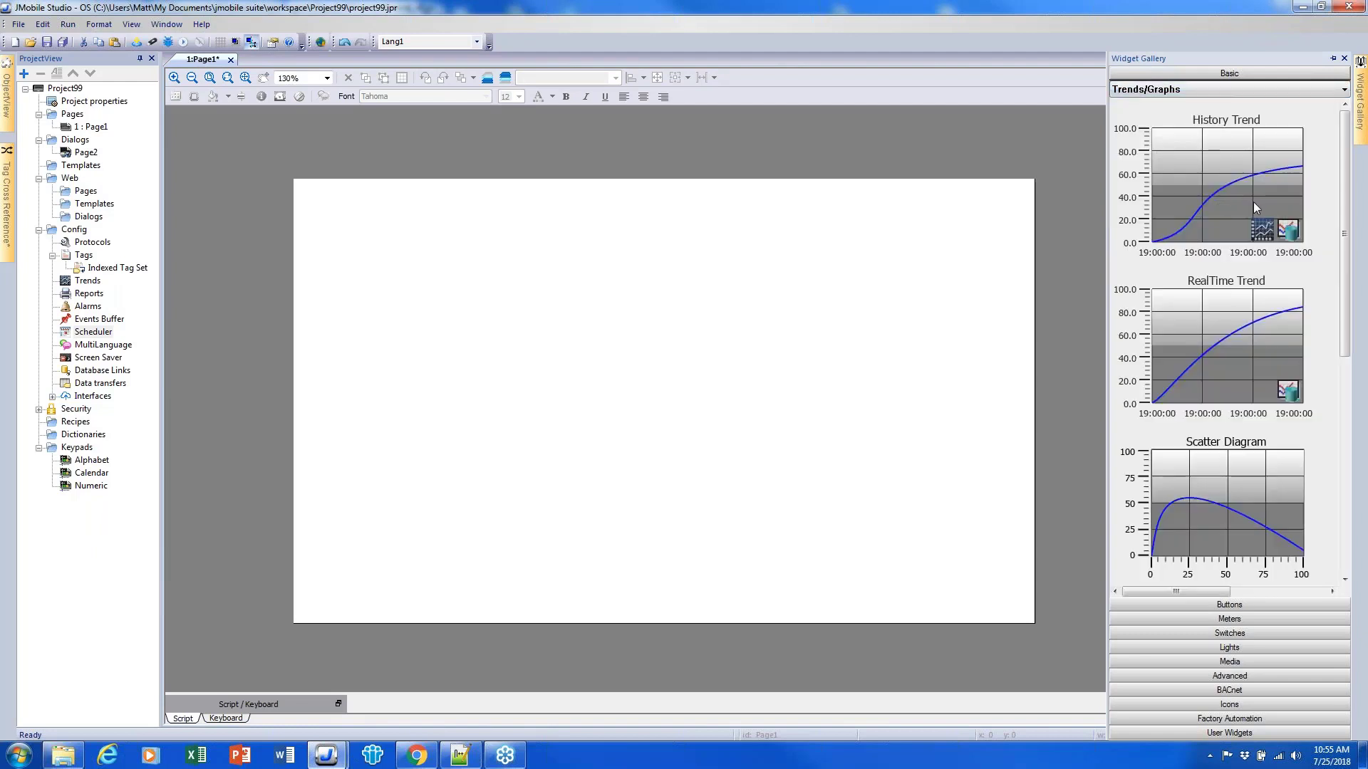
drag(1262, 324, 639, 354)
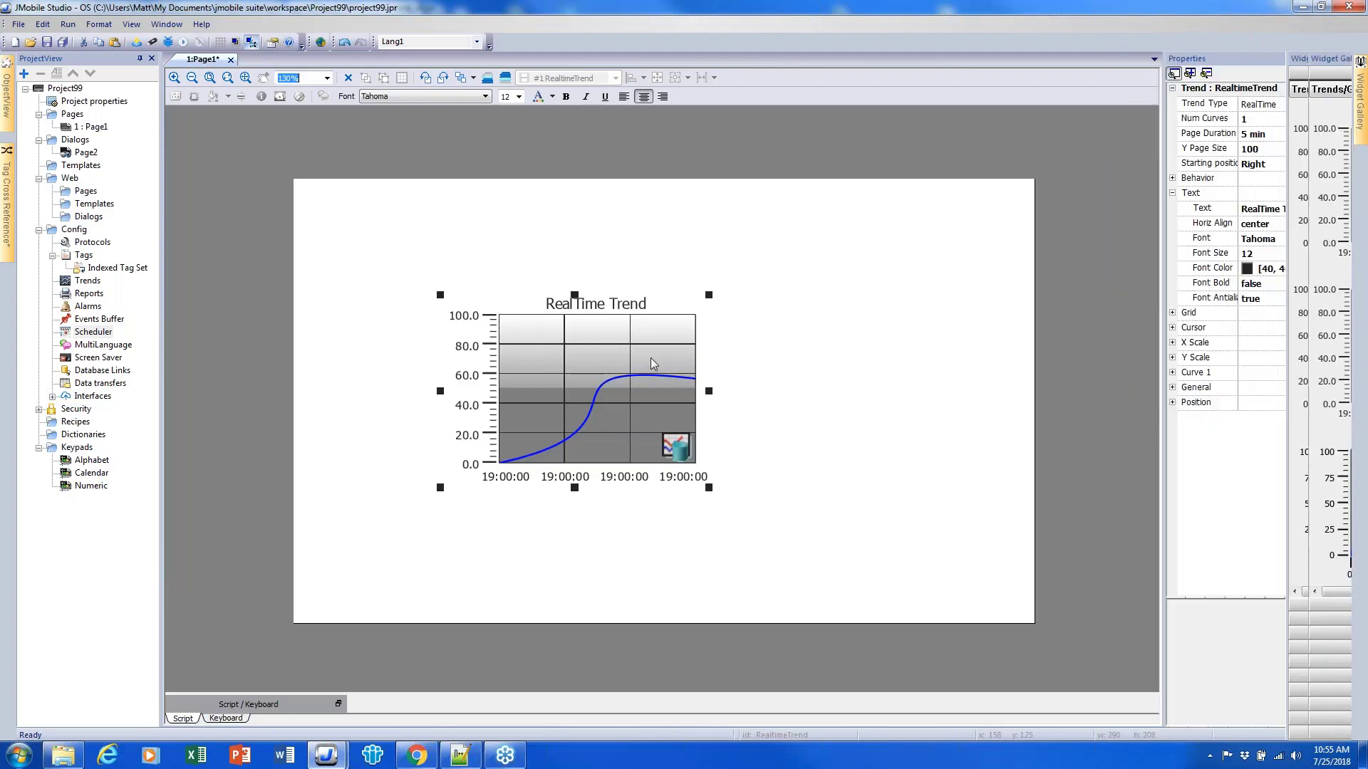
drag(710, 294, 821, 233)
drag(672, 310, 656, 344)
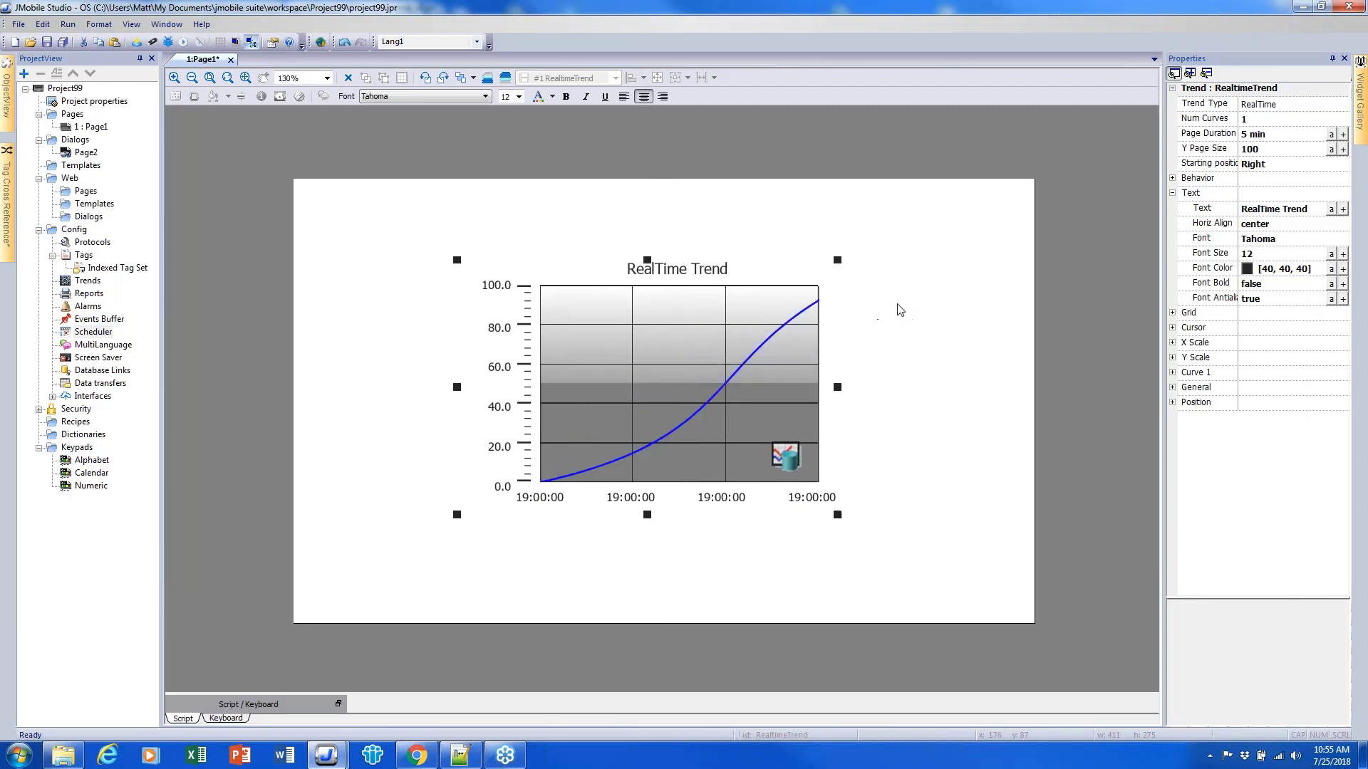
- Set the RealTime Trend widget's number of curves to 2
click(1261, 119)
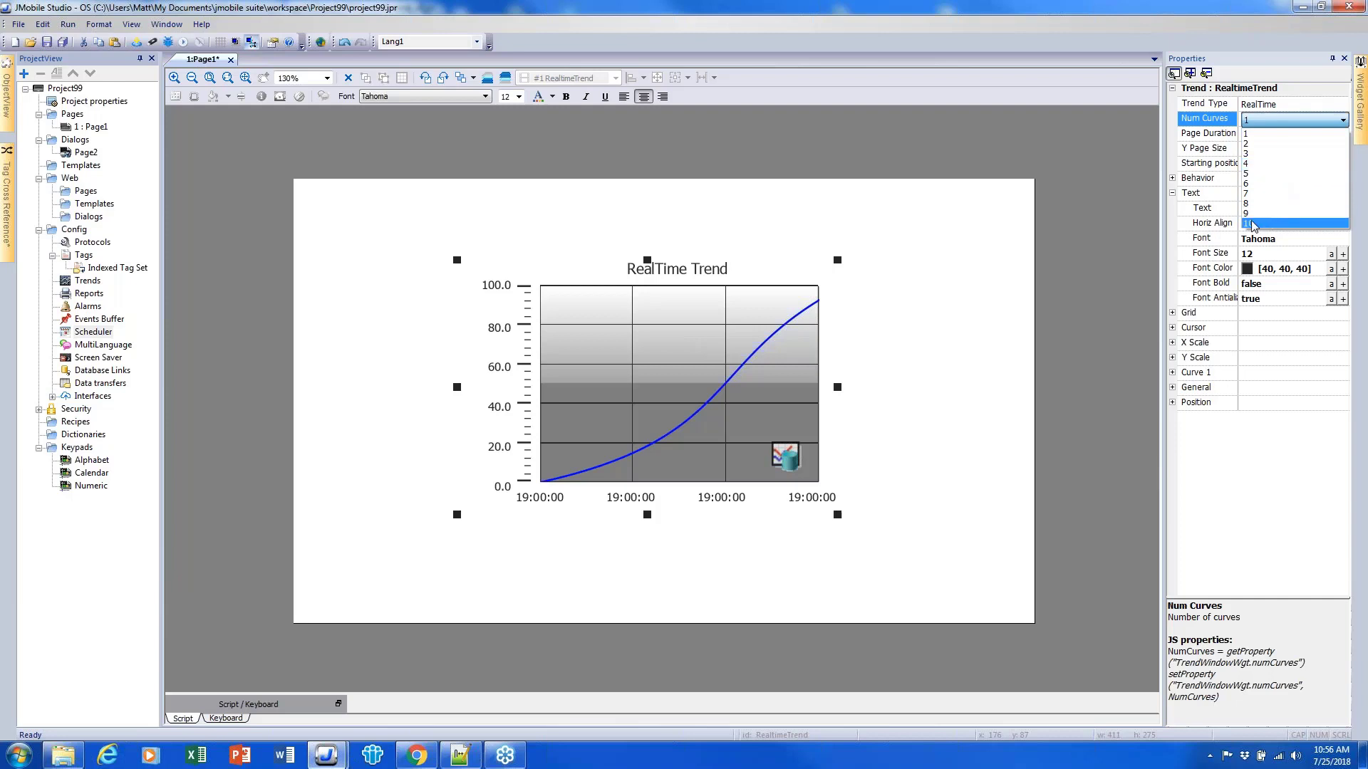
click(1270, 134)
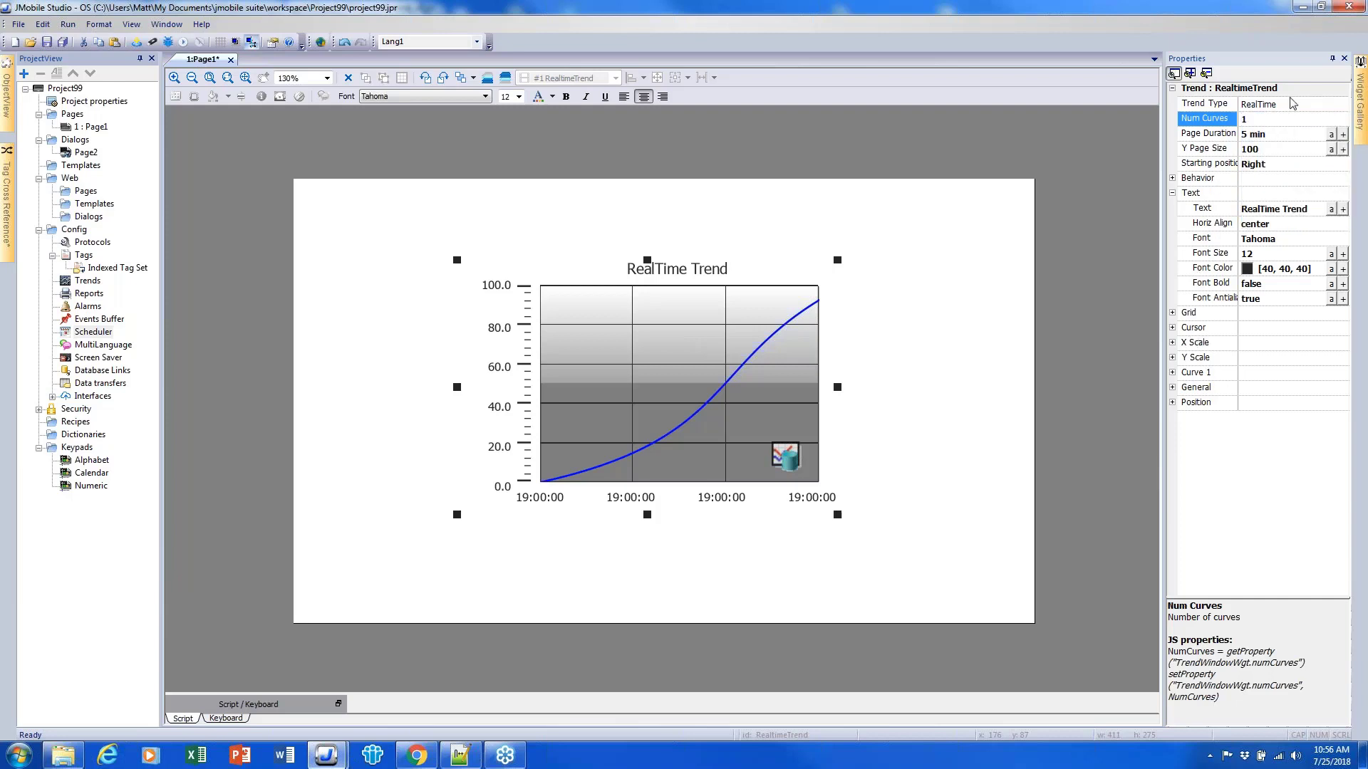
click(1244, 122)
click(1248, 141)
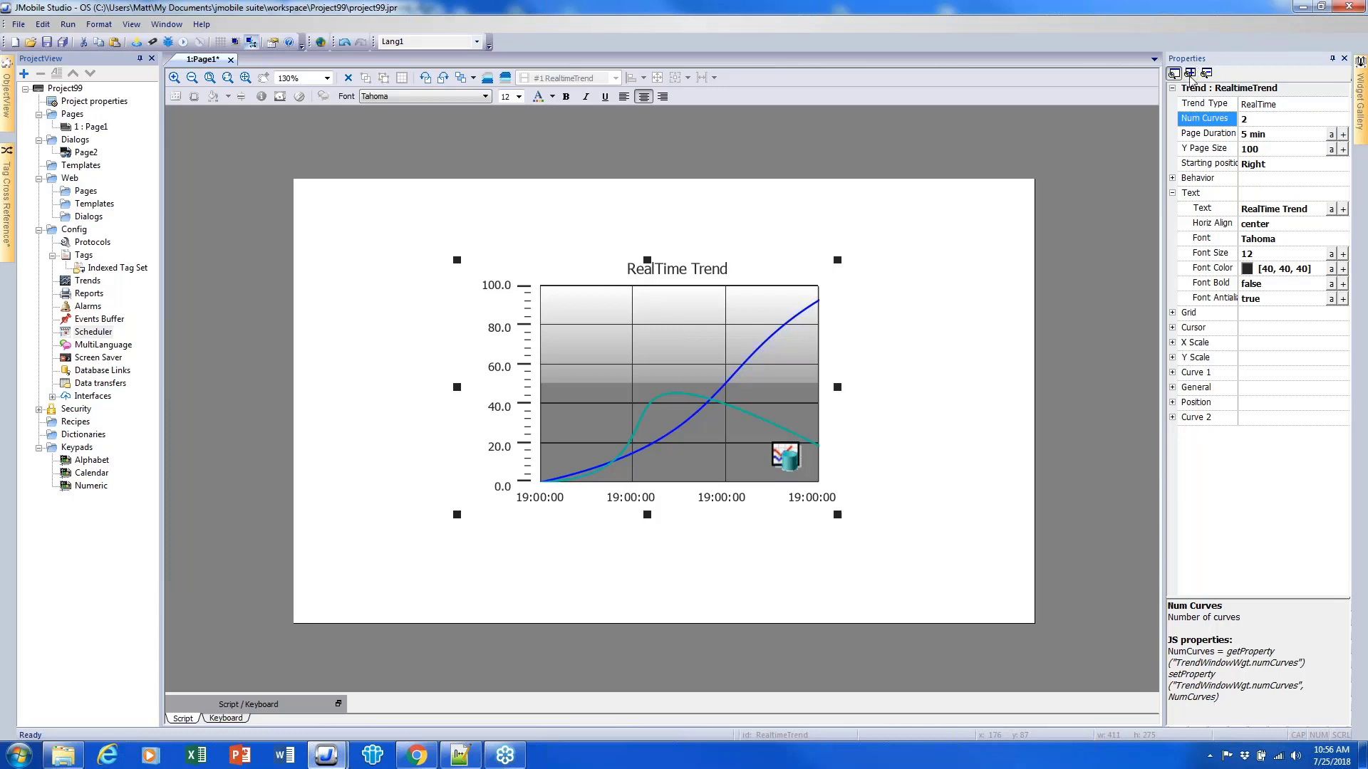
- Assign the short1 tag to Curve 1 of the RealTime Trend widget
click(1172, 373)
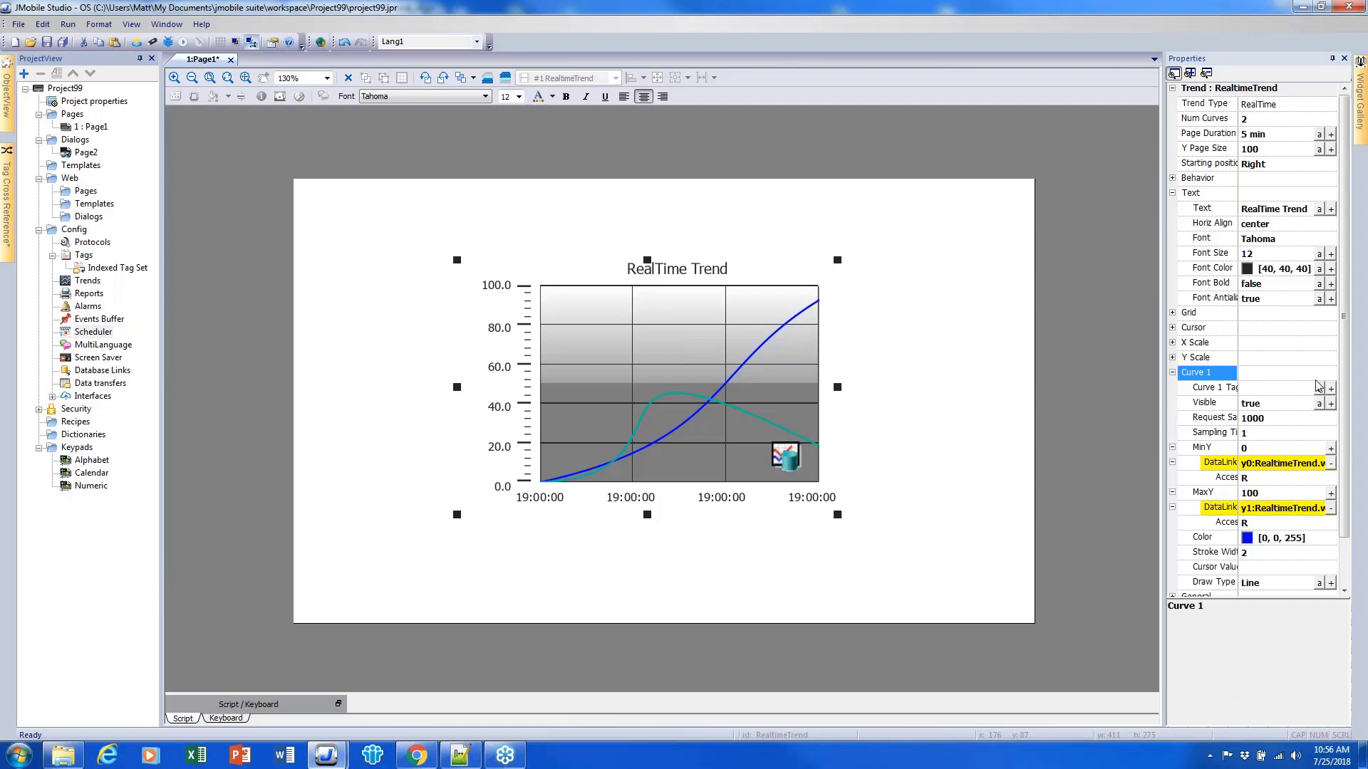
drag(1339, 369, 1343, 433)
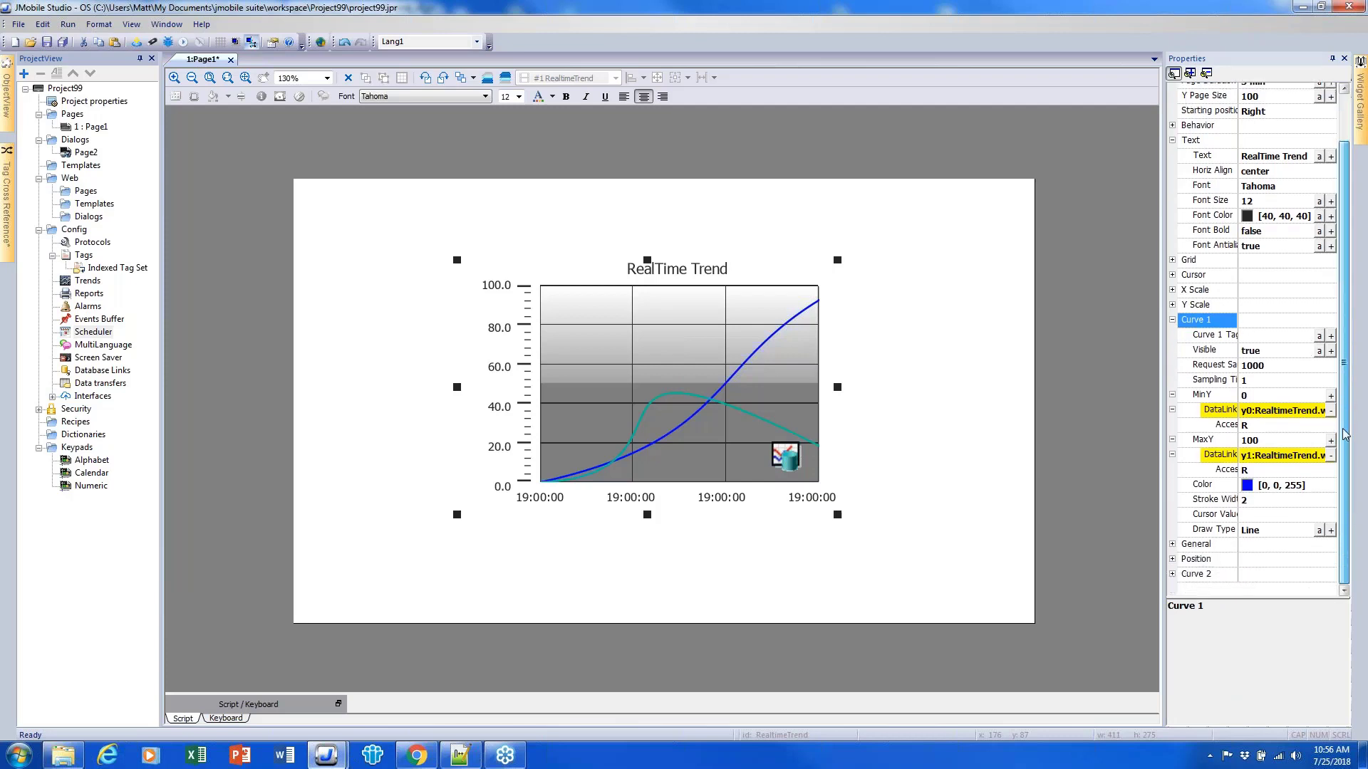
click(1329, 336)
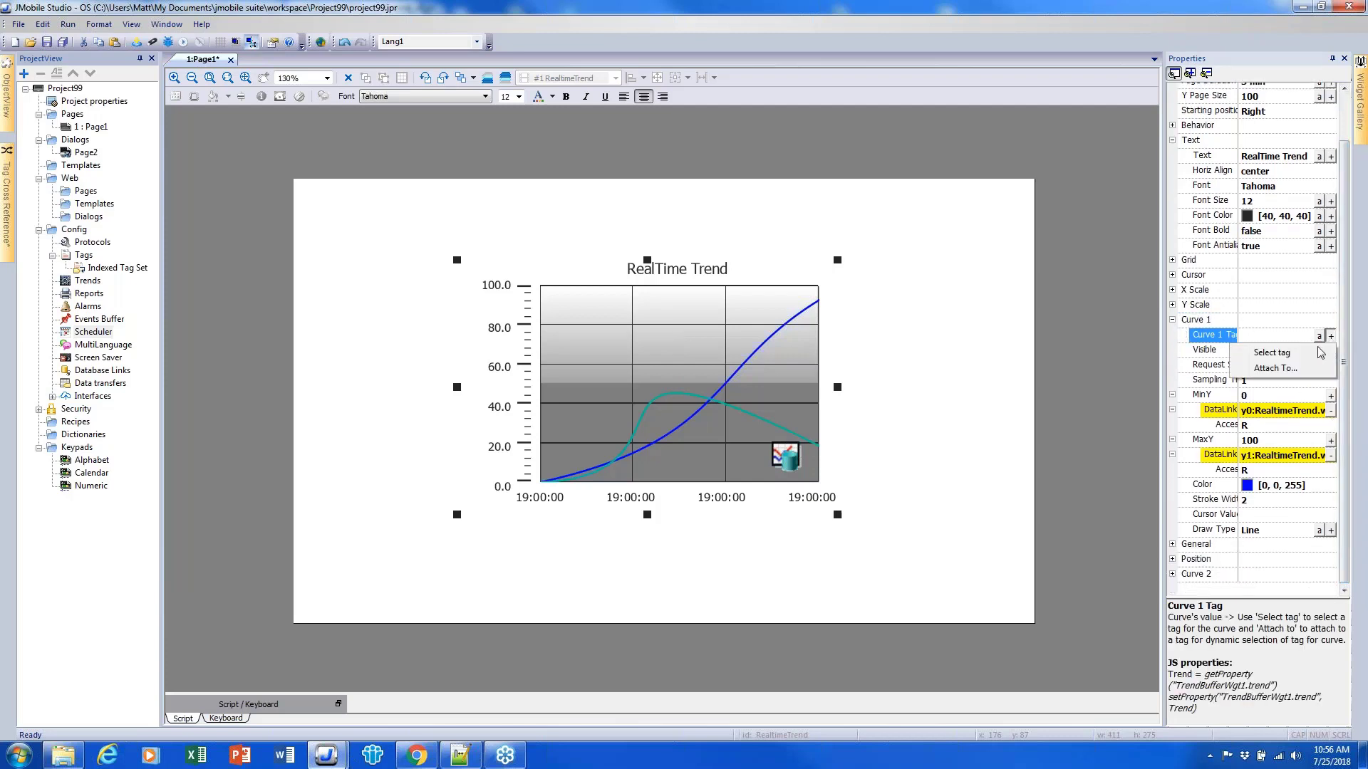
click(1271, 353)
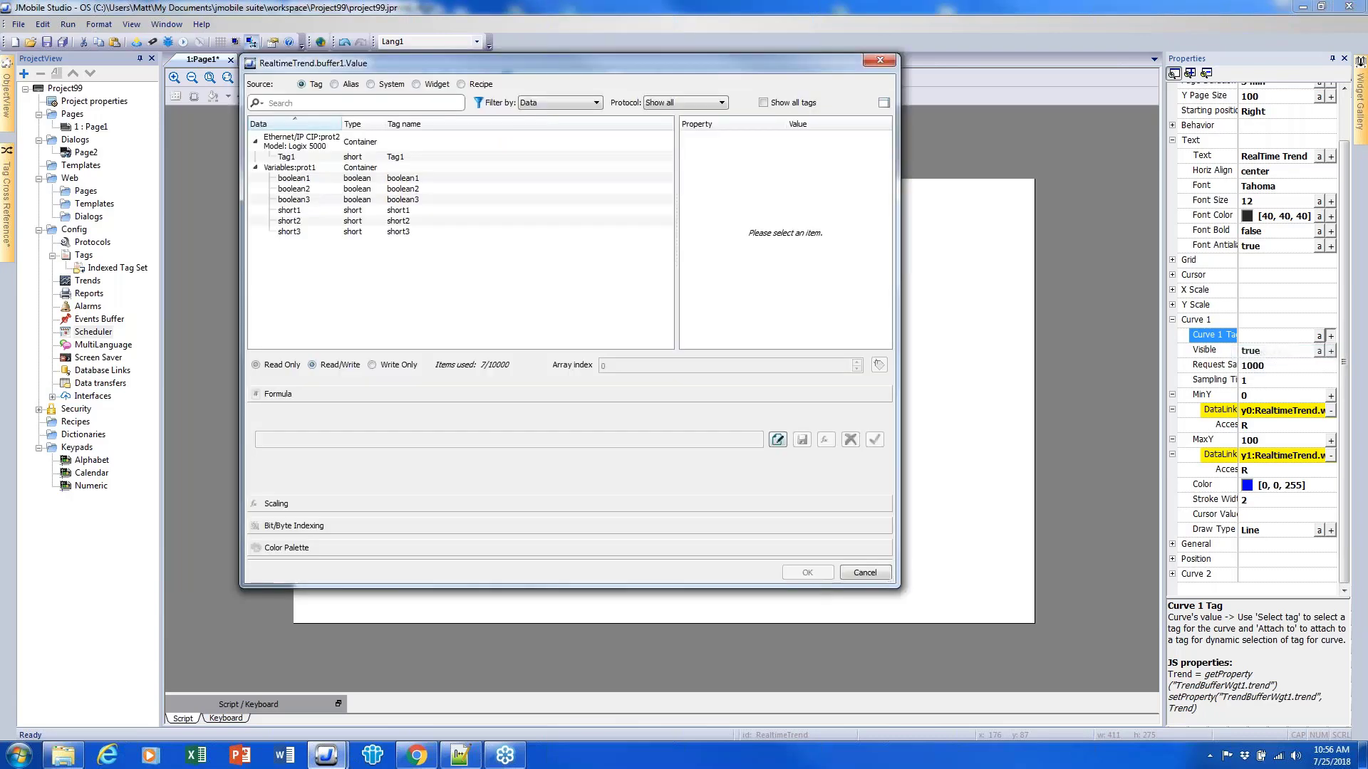
click(401, 212)
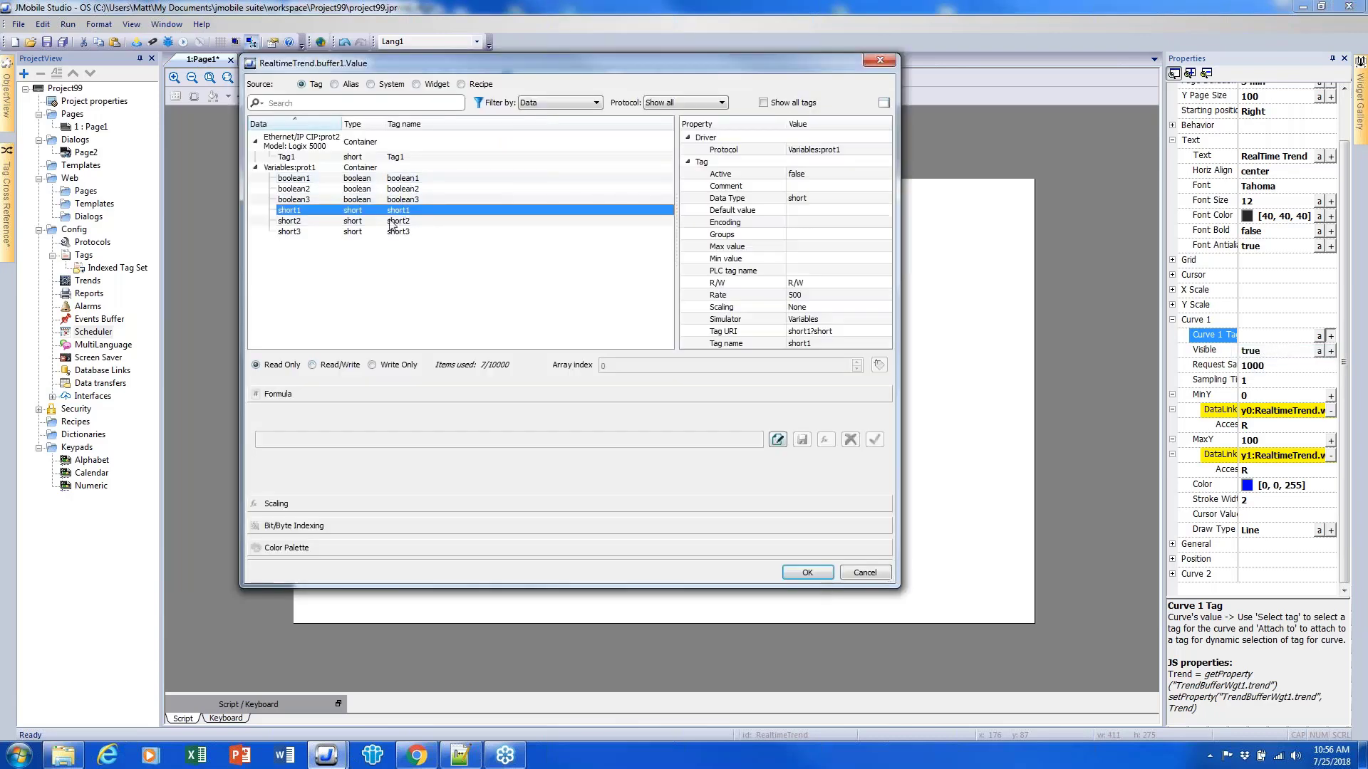
click(803, 573)
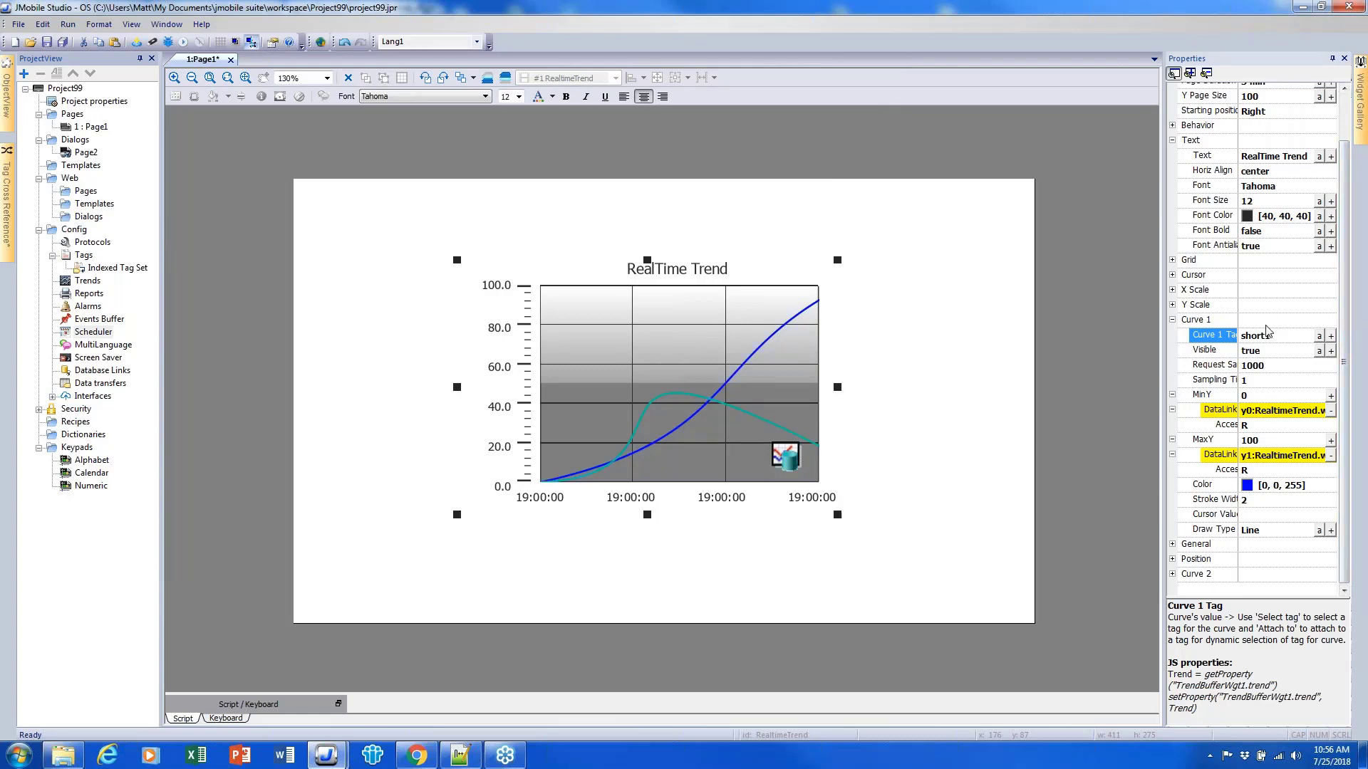
- Place a numeric field on Page1 to the right of the trend and link its value to the short1 tag with read/write access
scroll(1342, 314, up, 3)
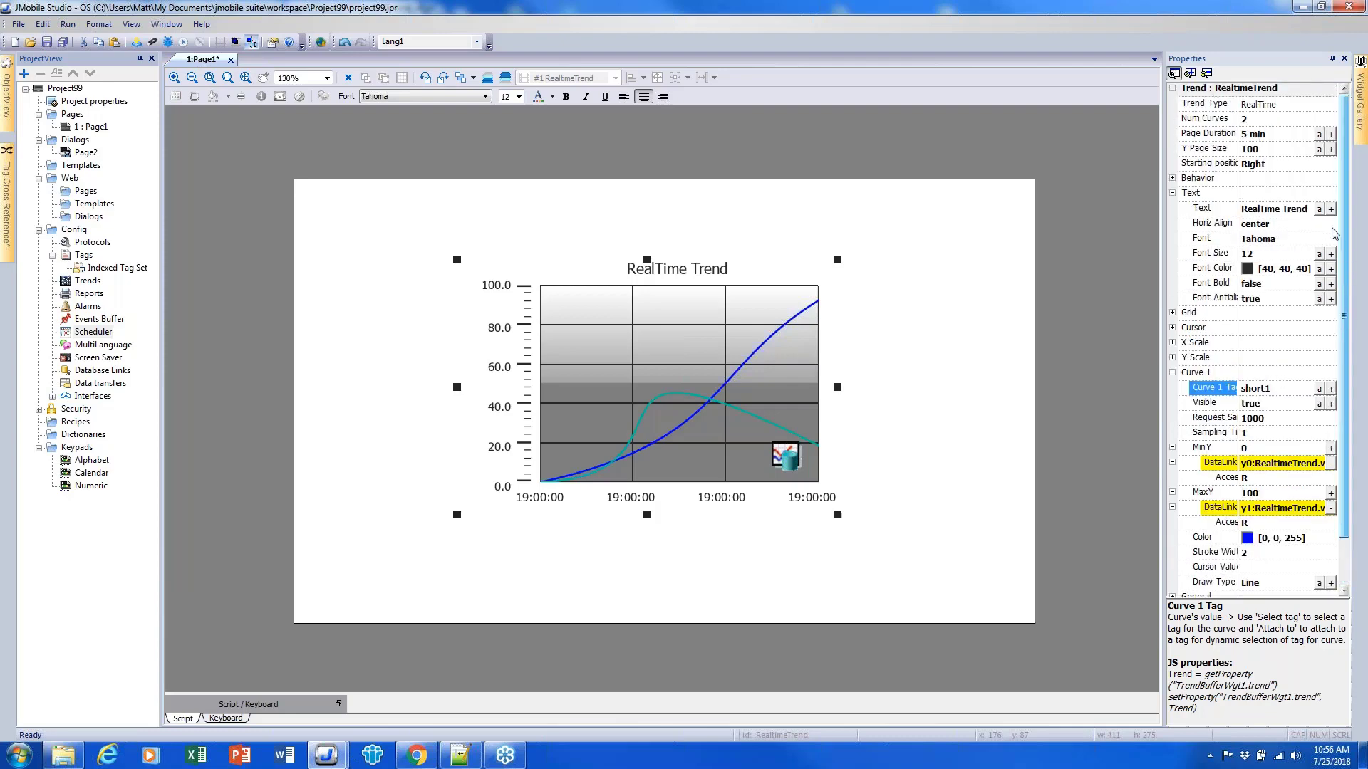
click(1361, 106)
click(1261, 91)
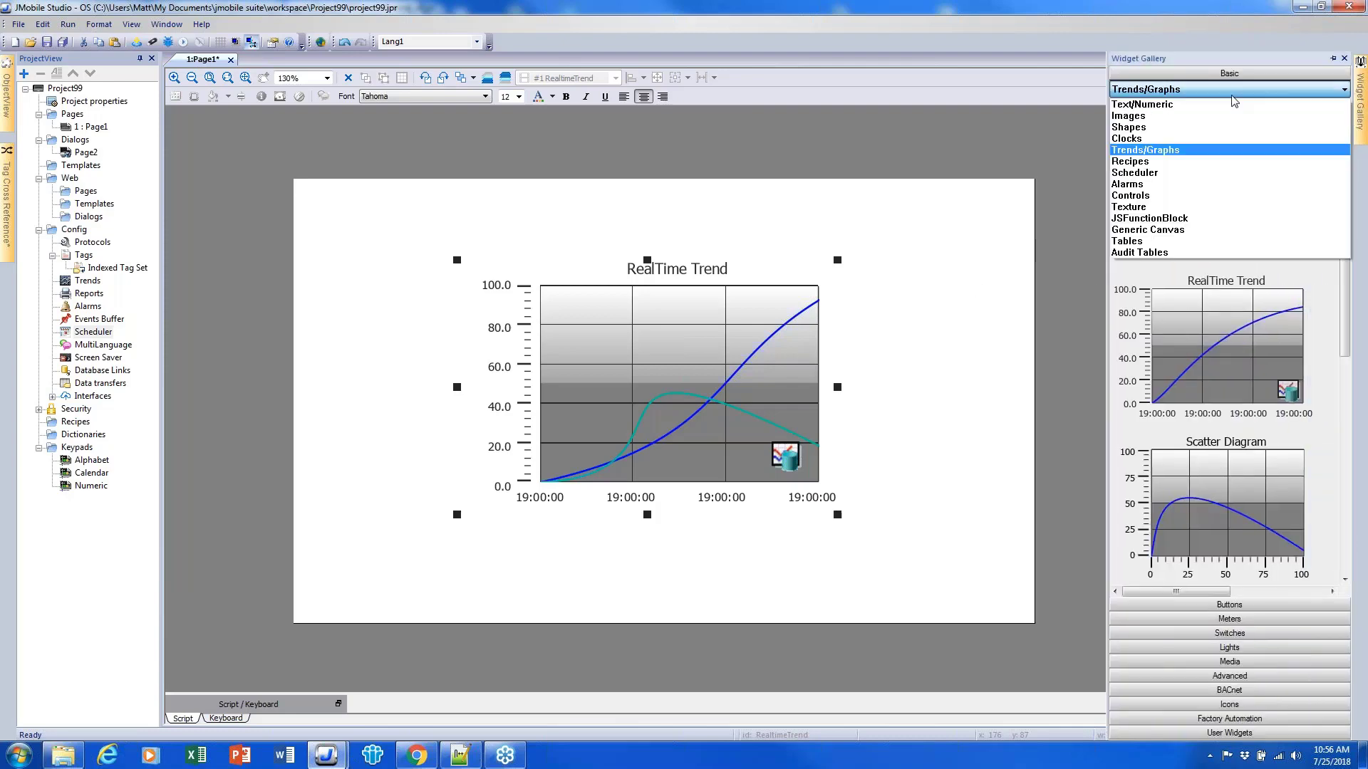
click(1207, 111)
drag(1152, 155, 962, 321)
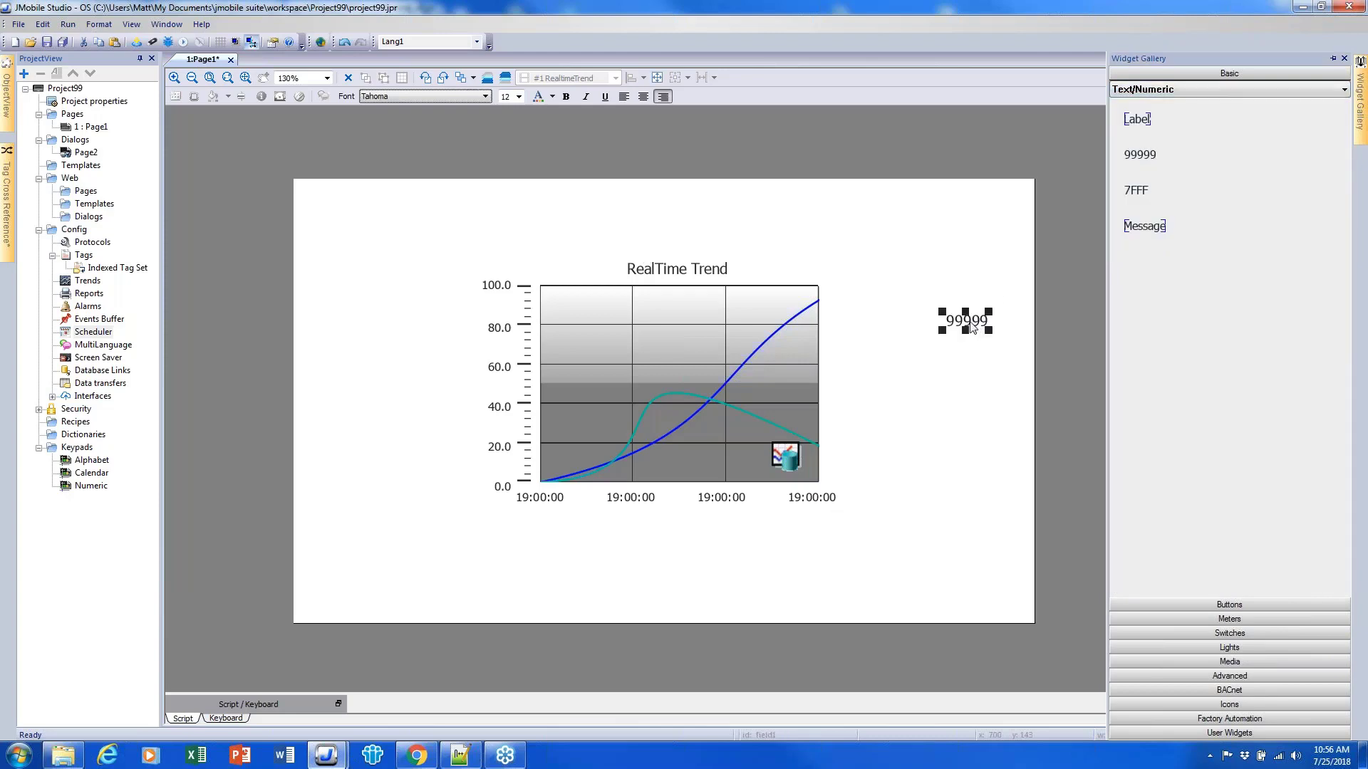
double_click(966, 321)
click(416, 209)
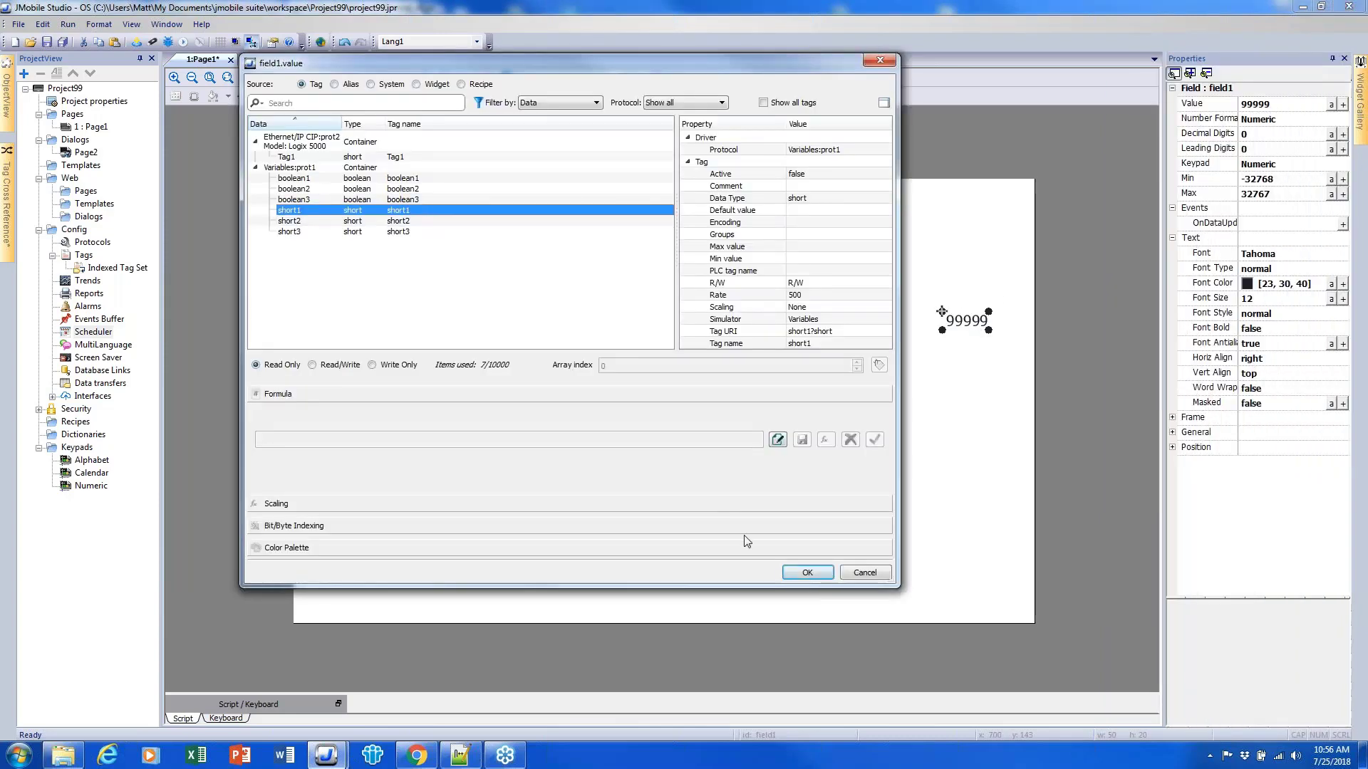
click(804, 572)
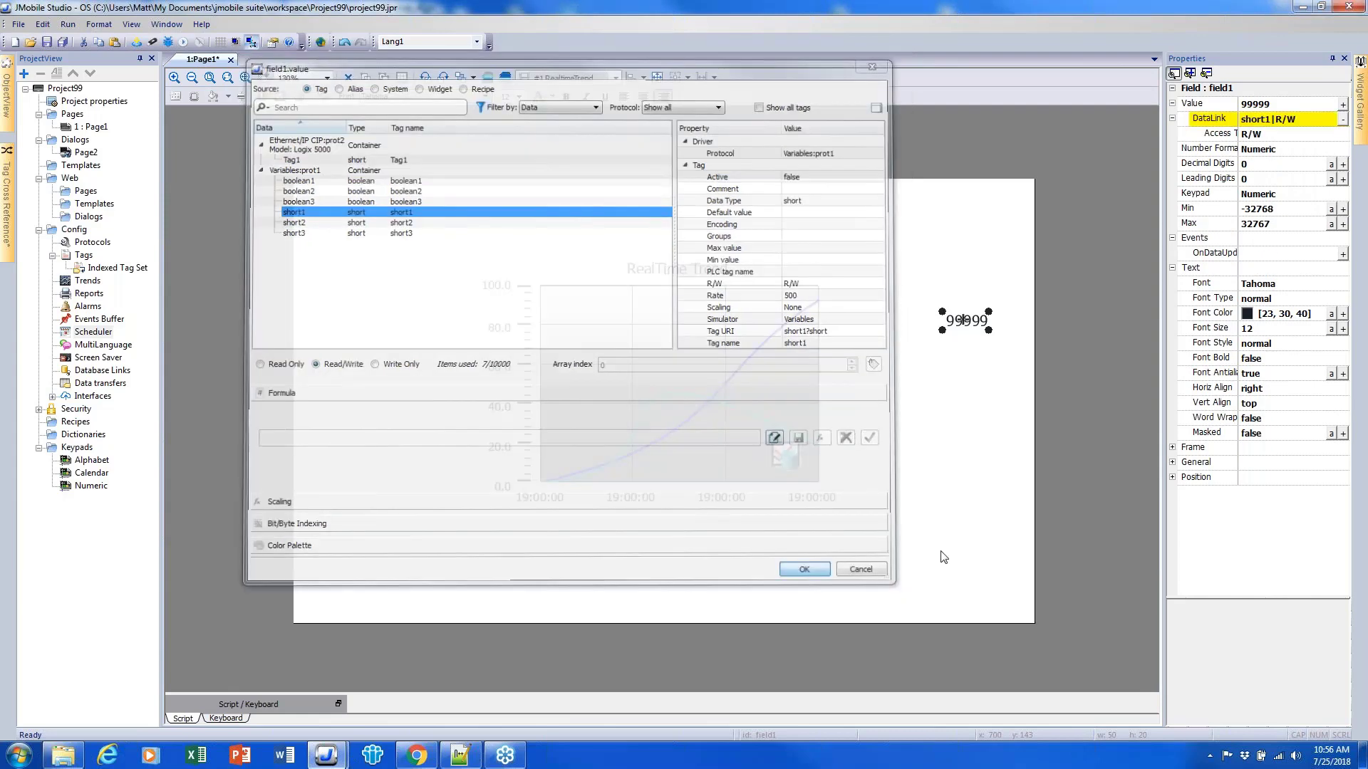
click(940, 555)
- Run Project99 in the simulator and set the numeric field to 2
click(186, 46)
key(Return)
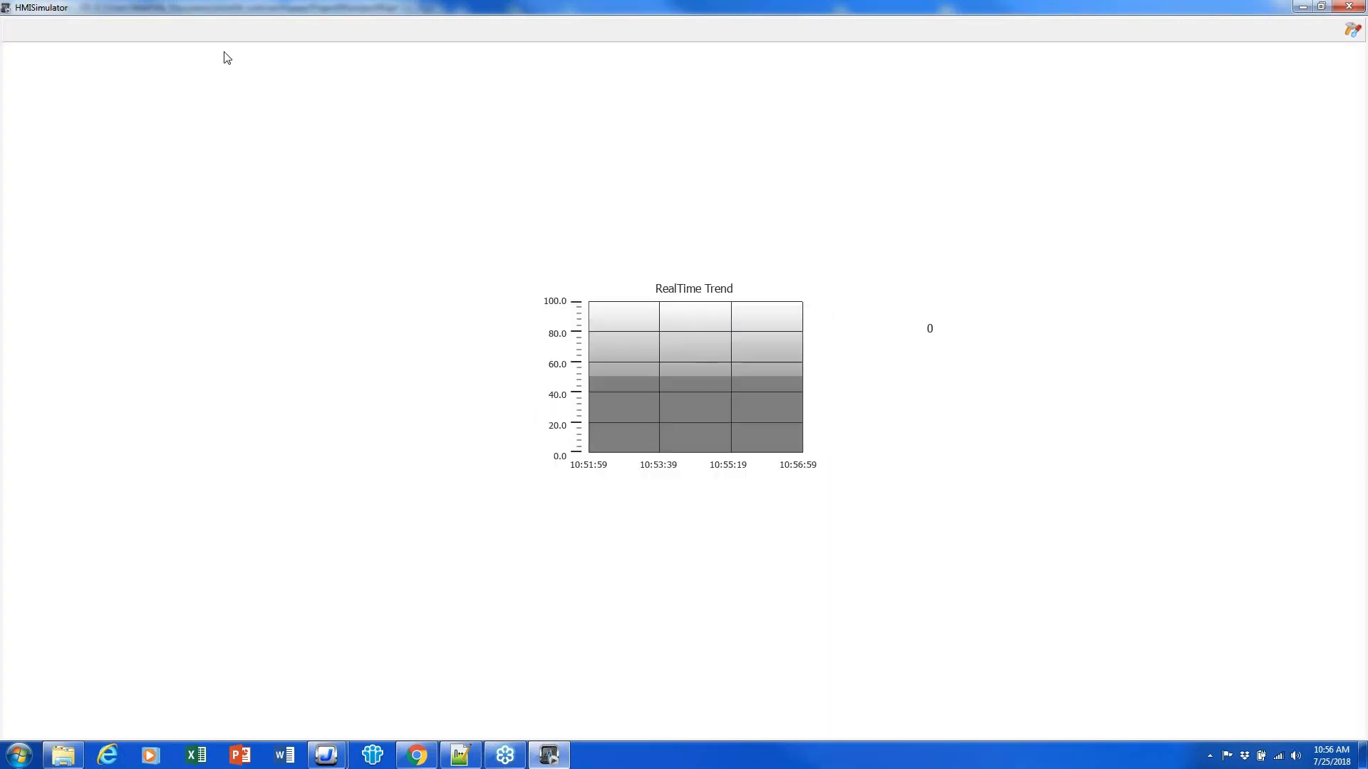
click(931, 329)
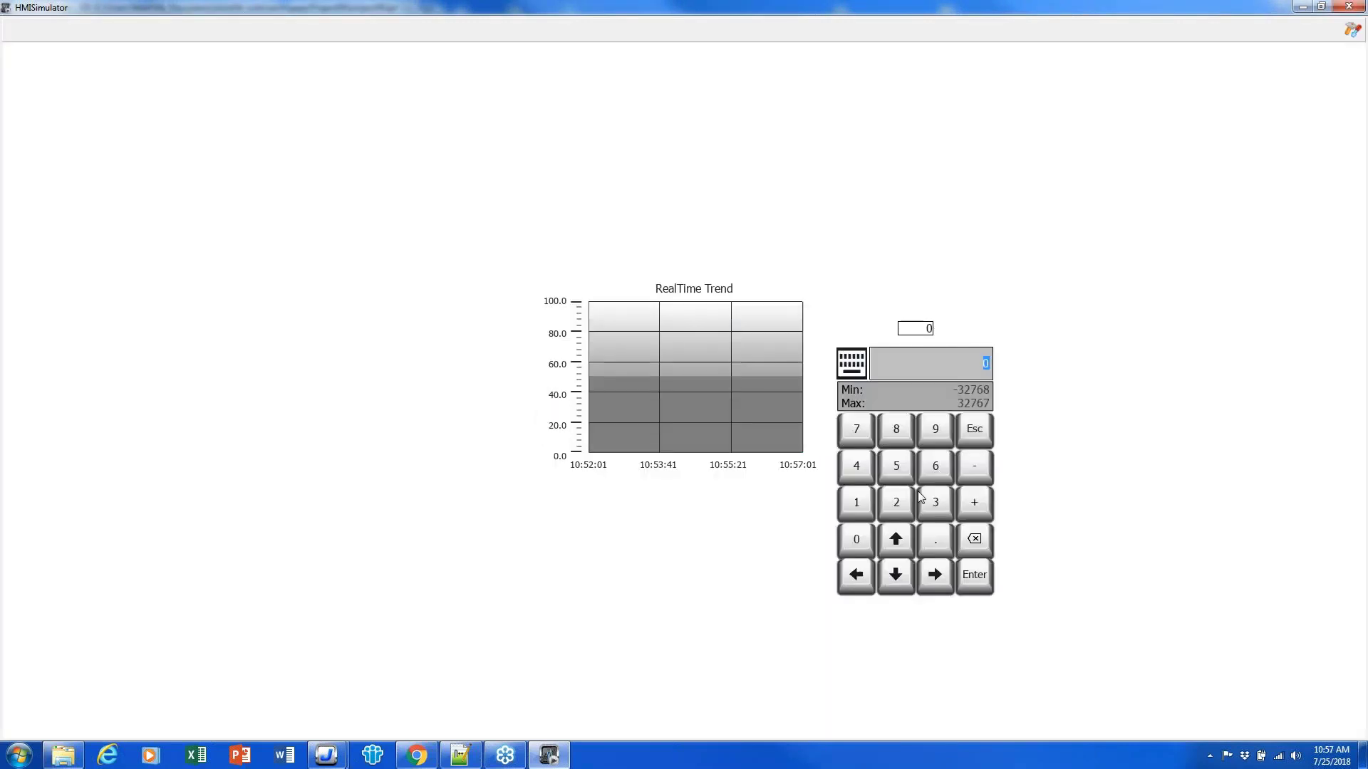
text(2)
click(965, 566)
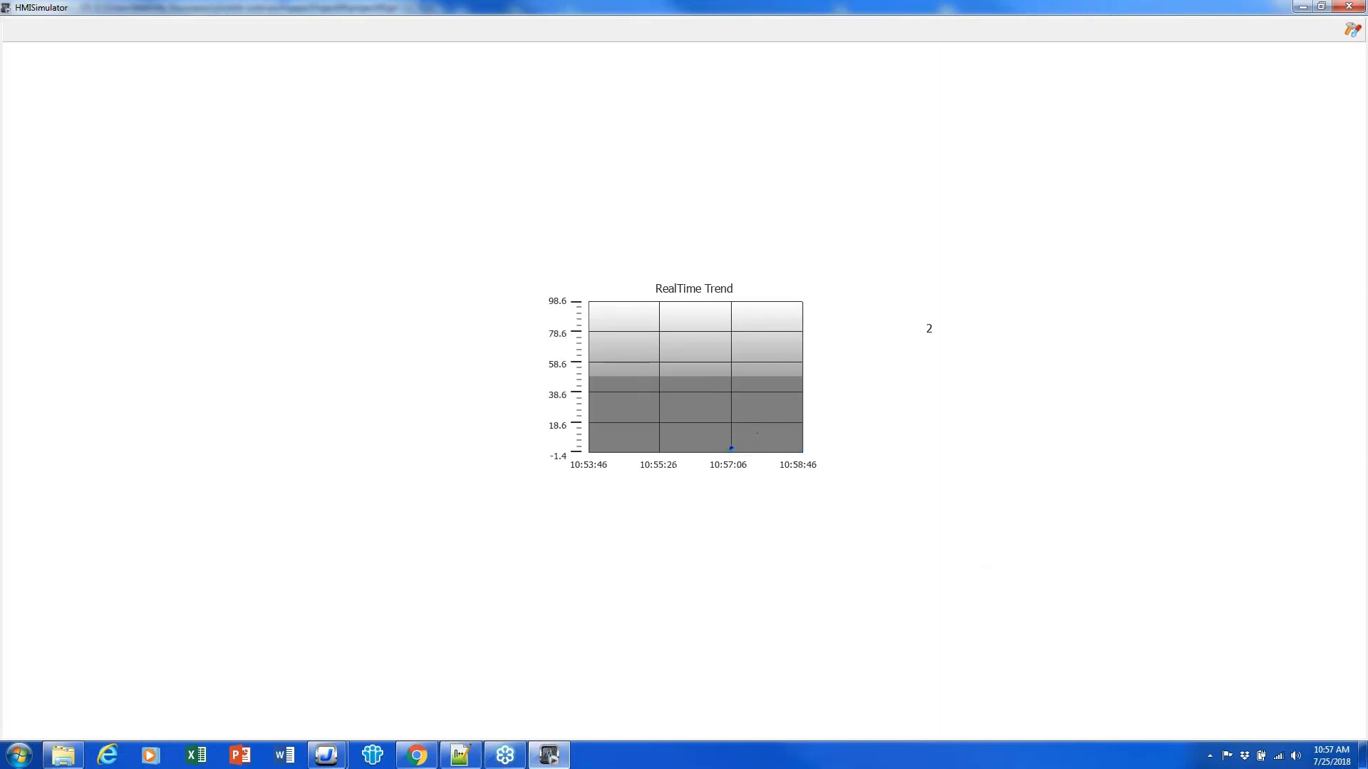
- Set the simulated numeric field to 66, pan the plotted trend, and close the simulator
click(931, 331)
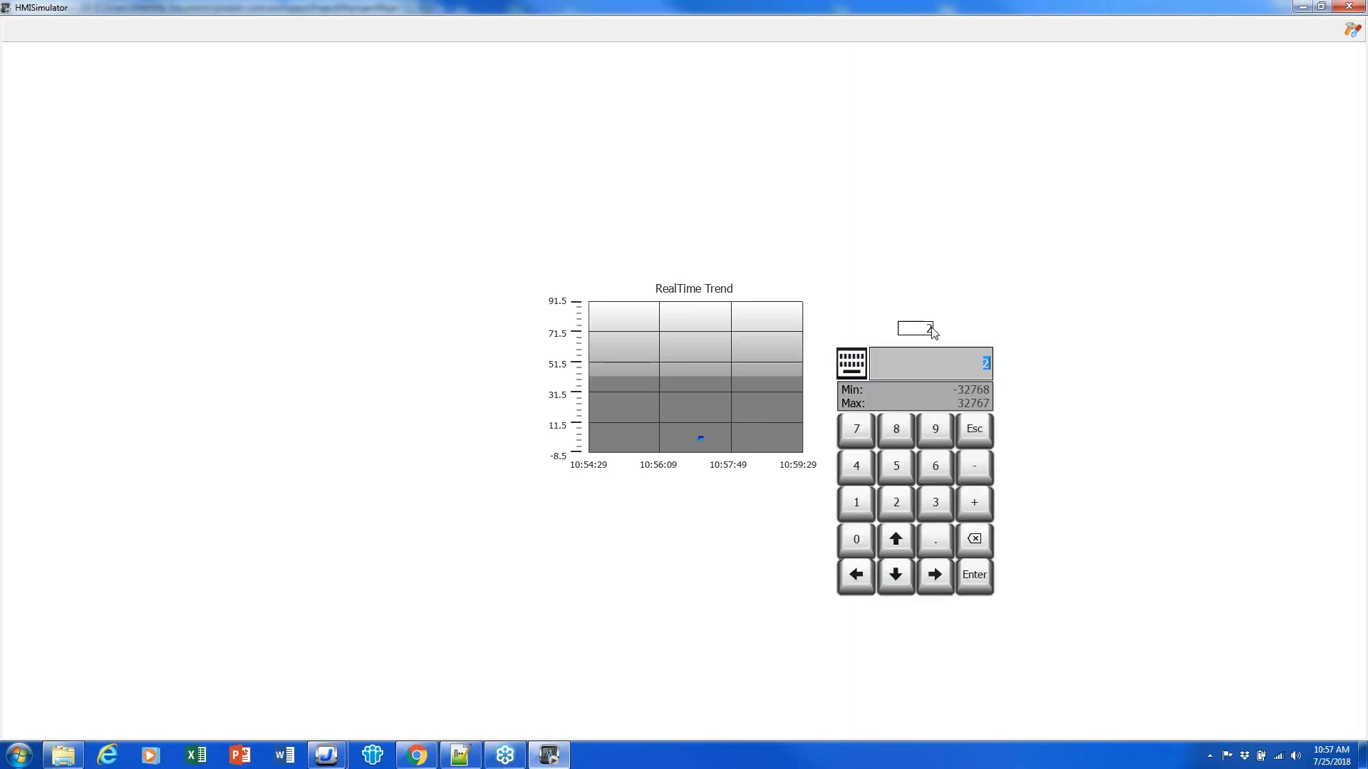
double_click(934, 481)
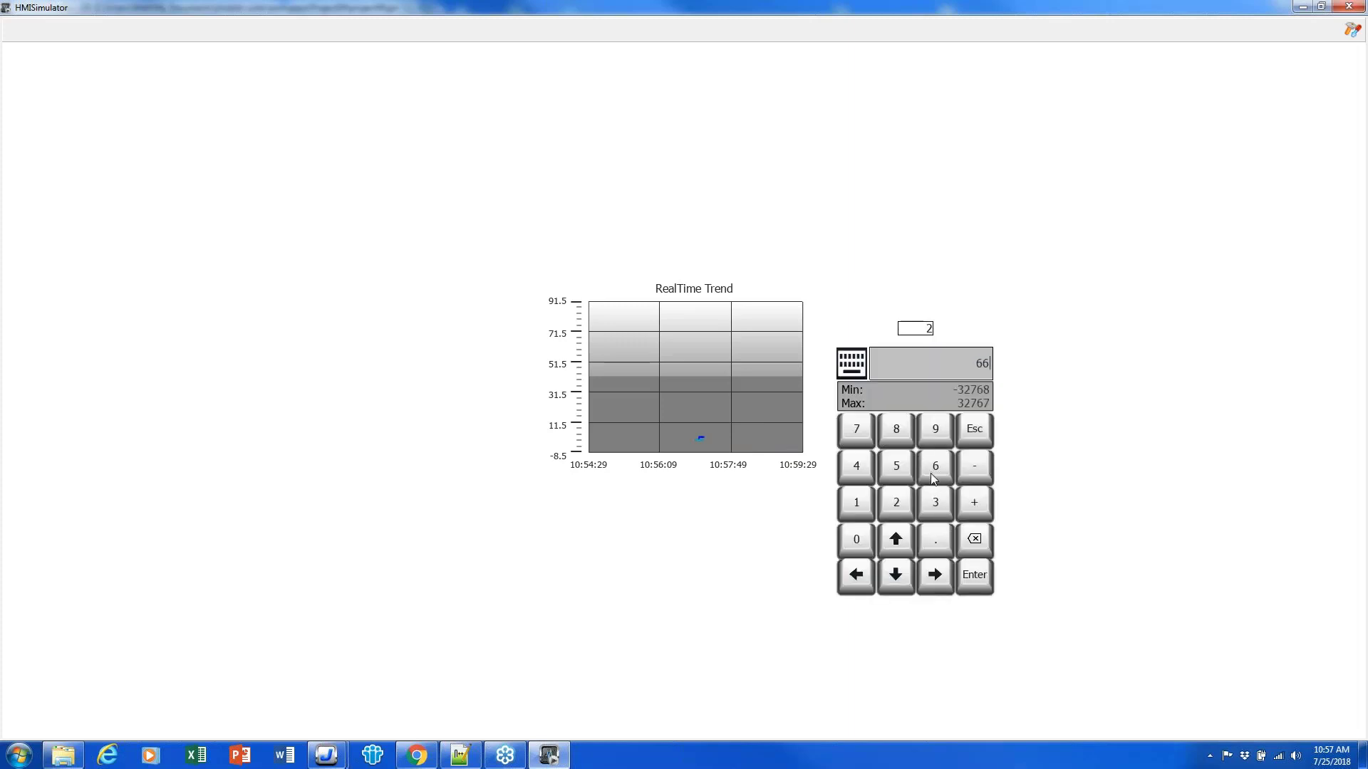
click(972, 573)
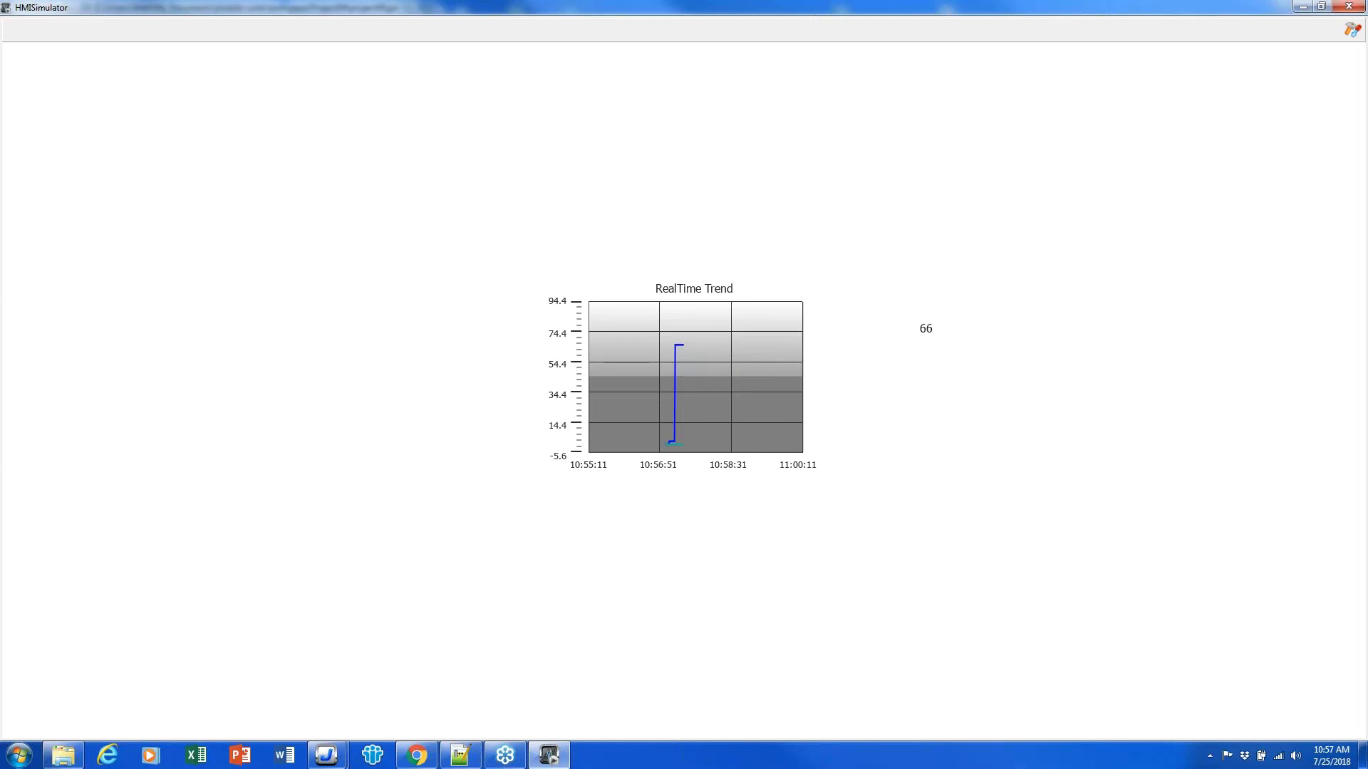
mouse_move(712, 378)
mouse_down()
mouse_move(691, 369)
mouse_move(754, 365)
mouse_move(694, 361)
mouse_move(745, 374)
mouse_move(715, 378)
mouse_move(721, 362)
mouse_move(688, 361)
mouse_move(709, 361)
mouse_move(681, 374)
mouse_move(767, 364)
mouse_move(622, 369)
mouse_move(751, 350)
mouse_move(720, 395)
mouse_move(732, 356)
mouse_move(668, 378)
mouse_move(730, 378)
mouse_move(687, 369)
mouse_up()
right_click(703, 376)
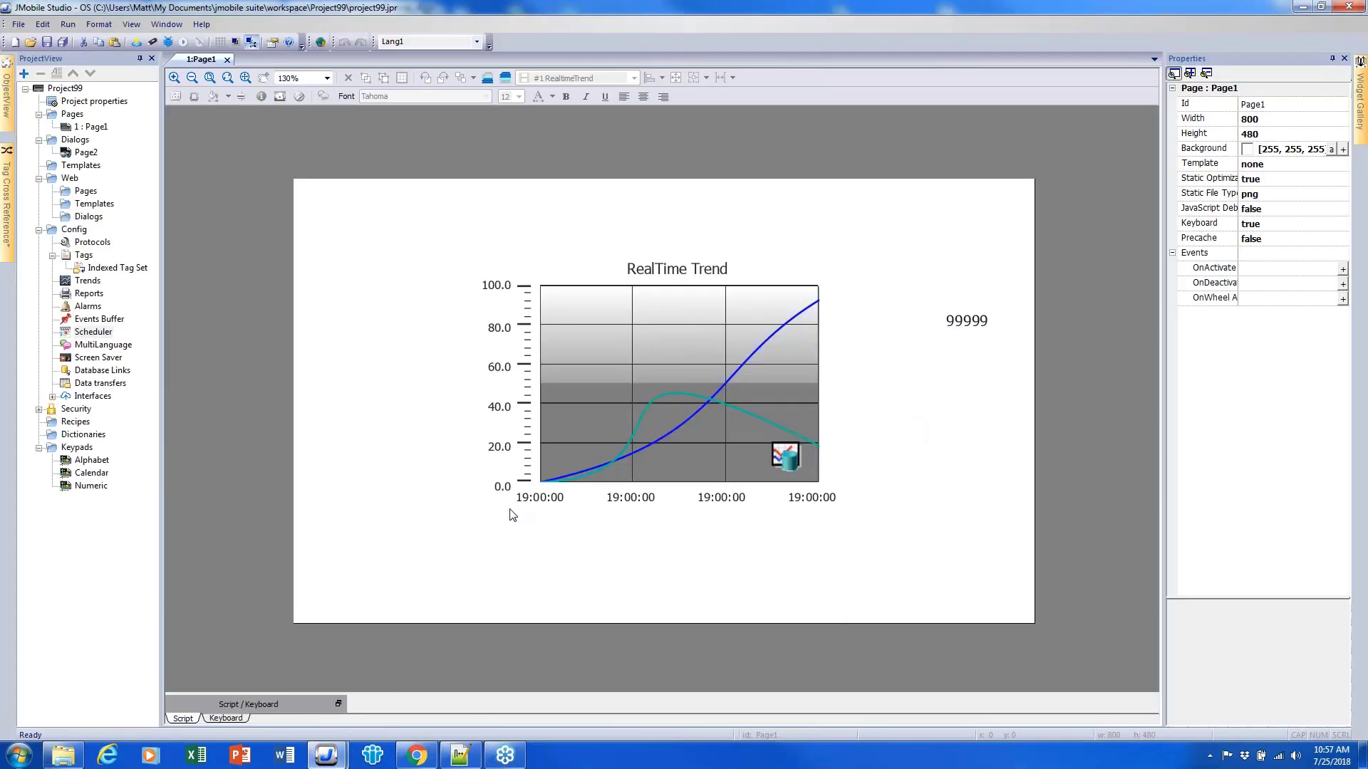
- Switch to the Trend_v6 project window and run it in the simulator
mouse_move(335, 755)
click(399, 681)
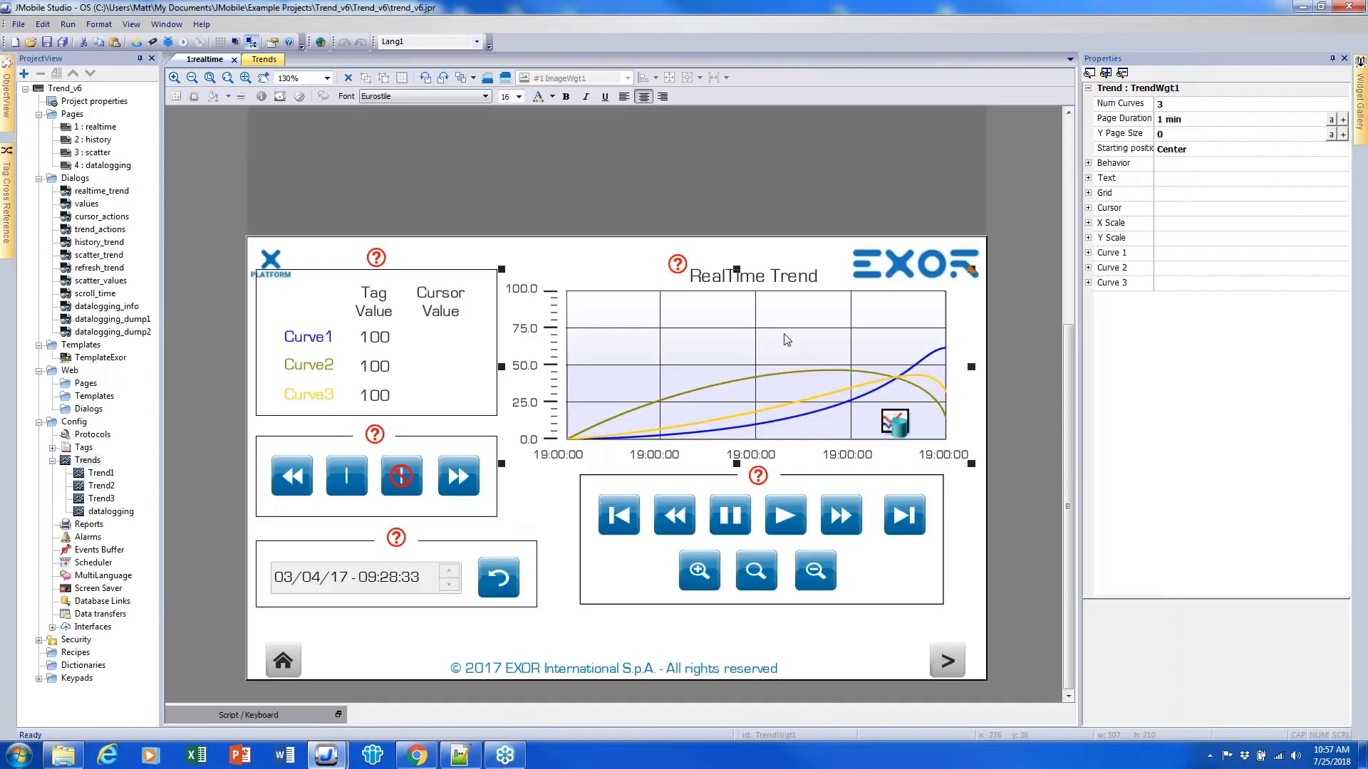
click(183, 41)
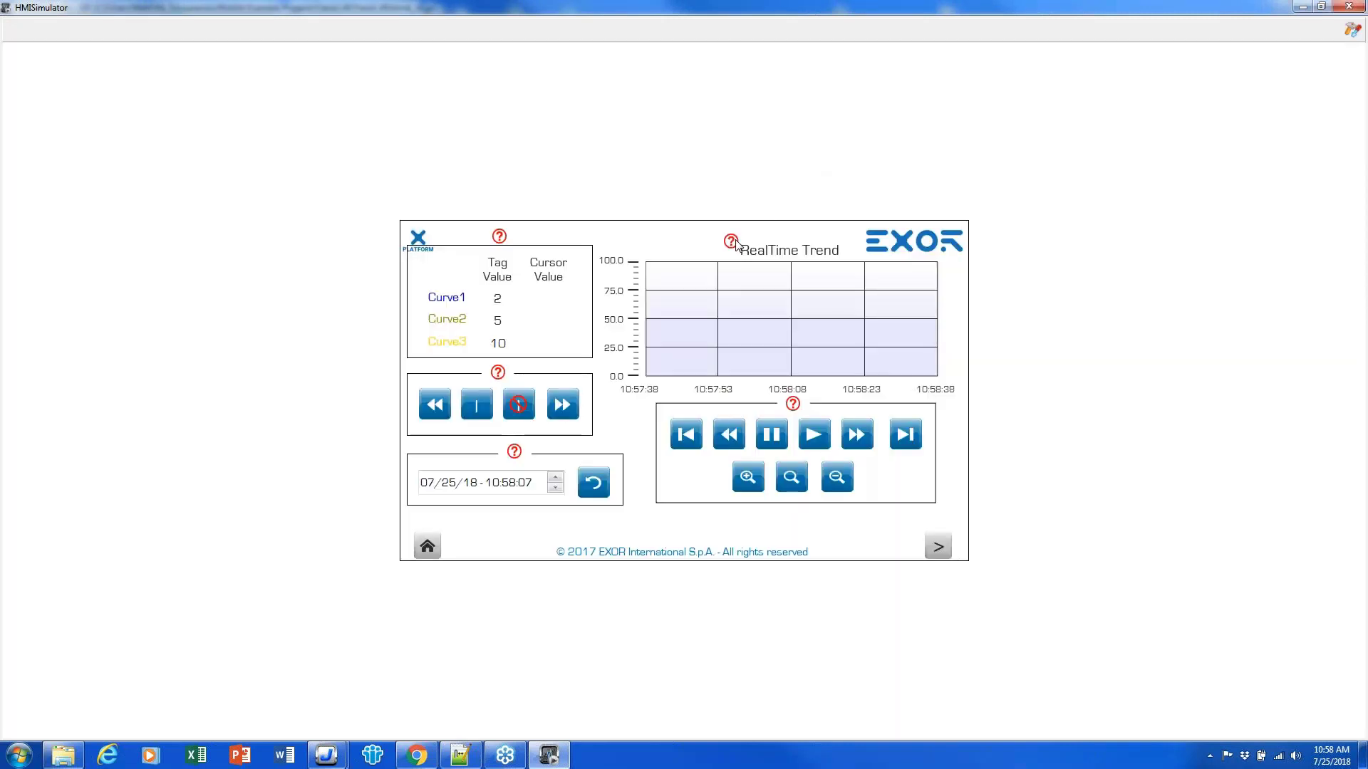
- Read the help notes on the real-time trend widget, the trend window actions and the cursor actions
click(737, 245)
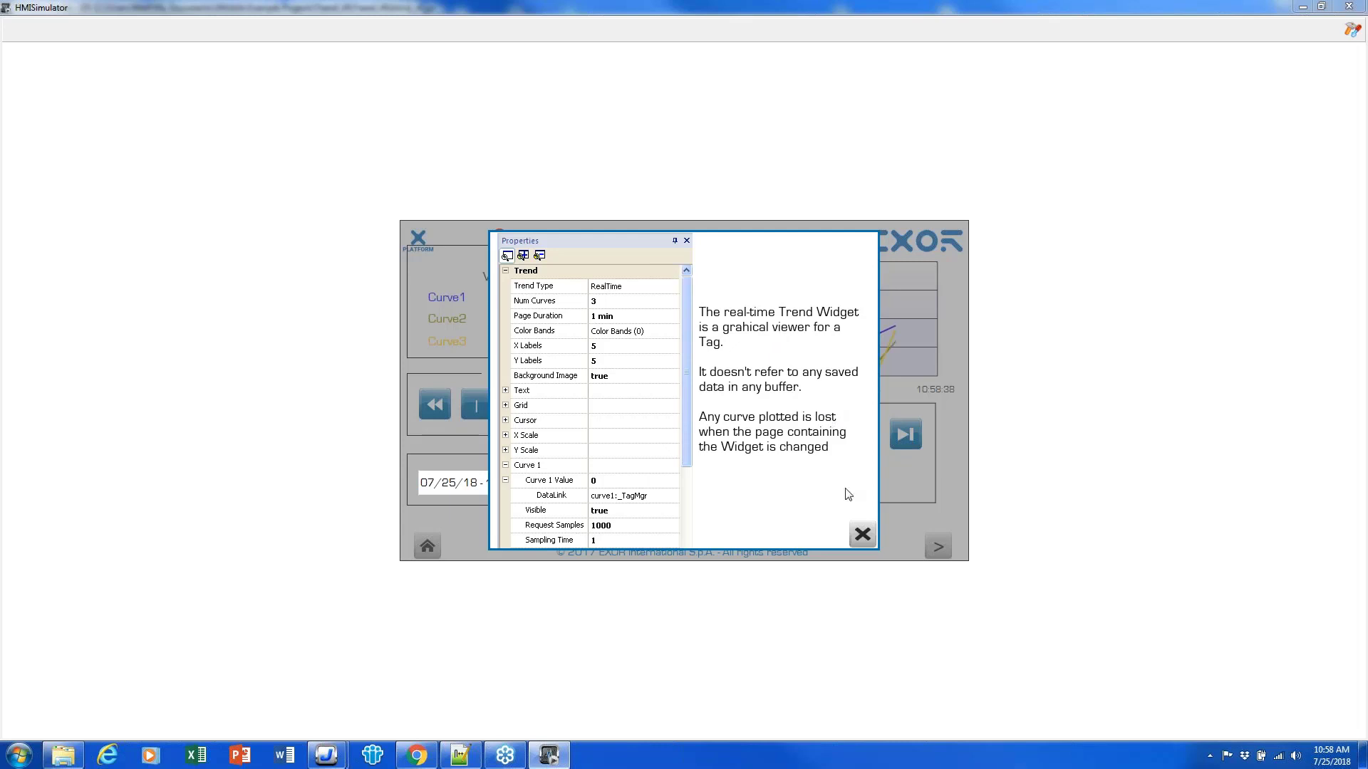
click(862, 534)
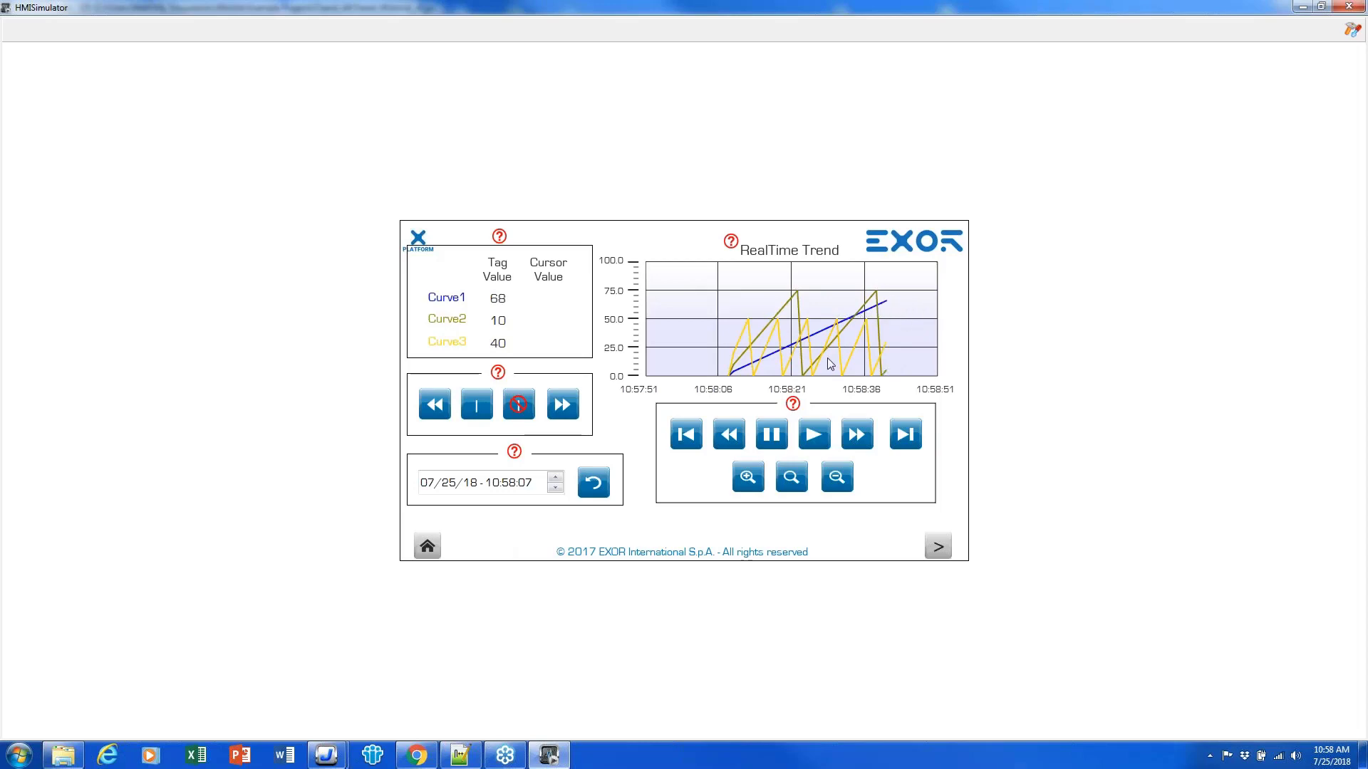
click(793, 406)
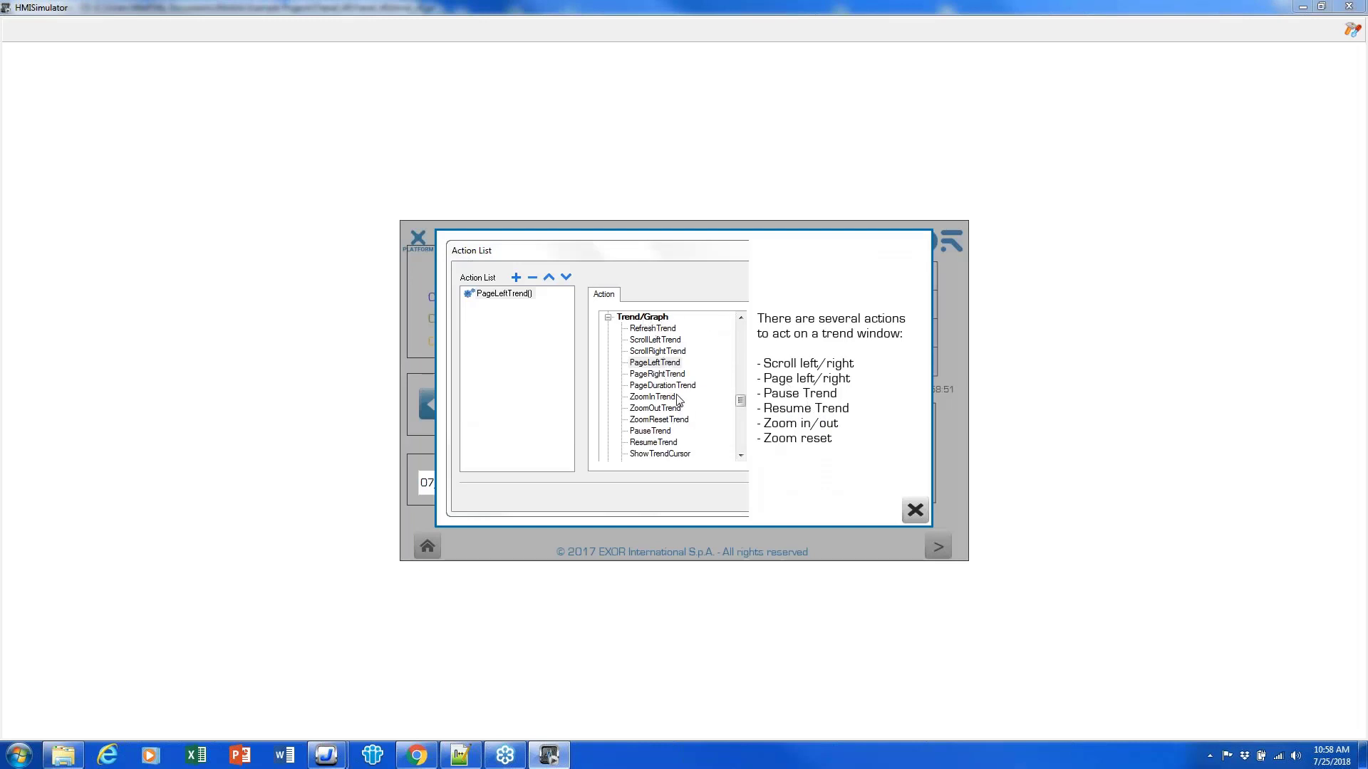
click(916, 508)
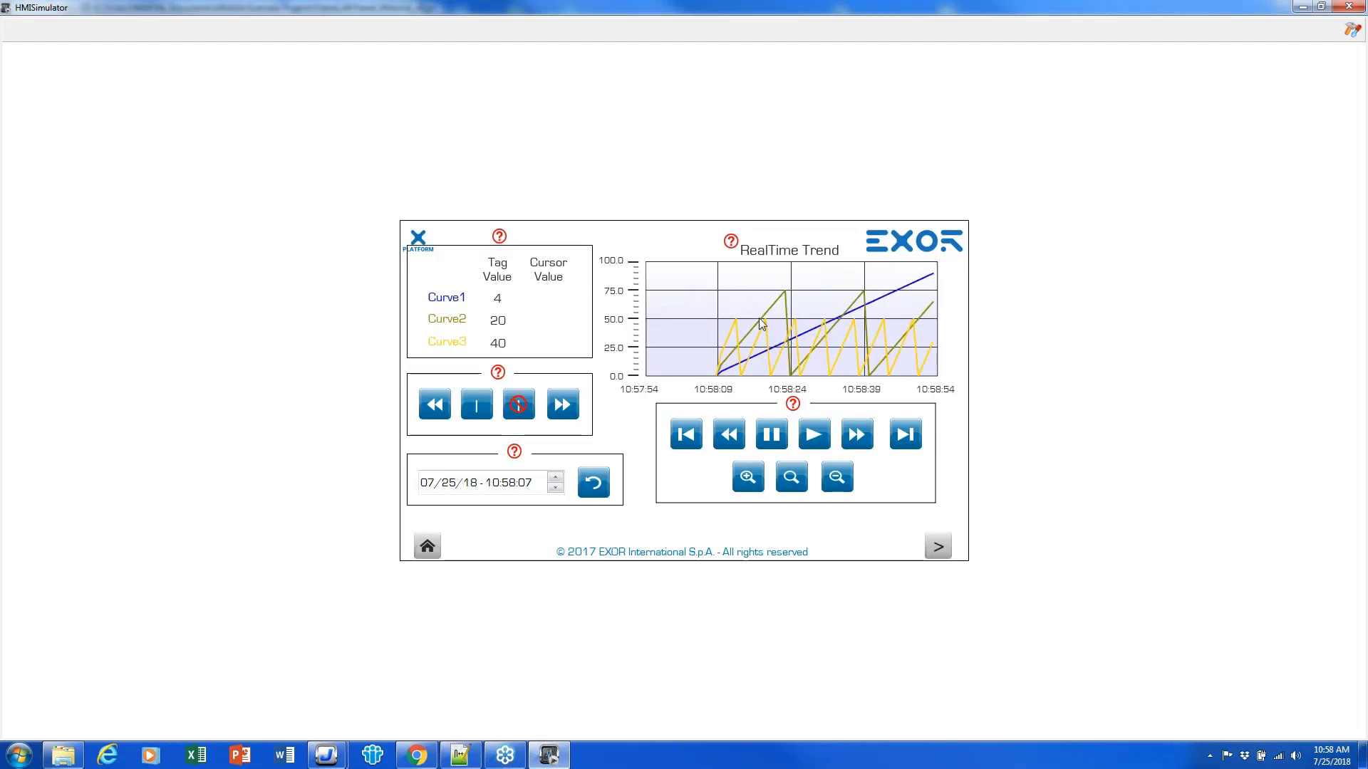
click(911, 433)
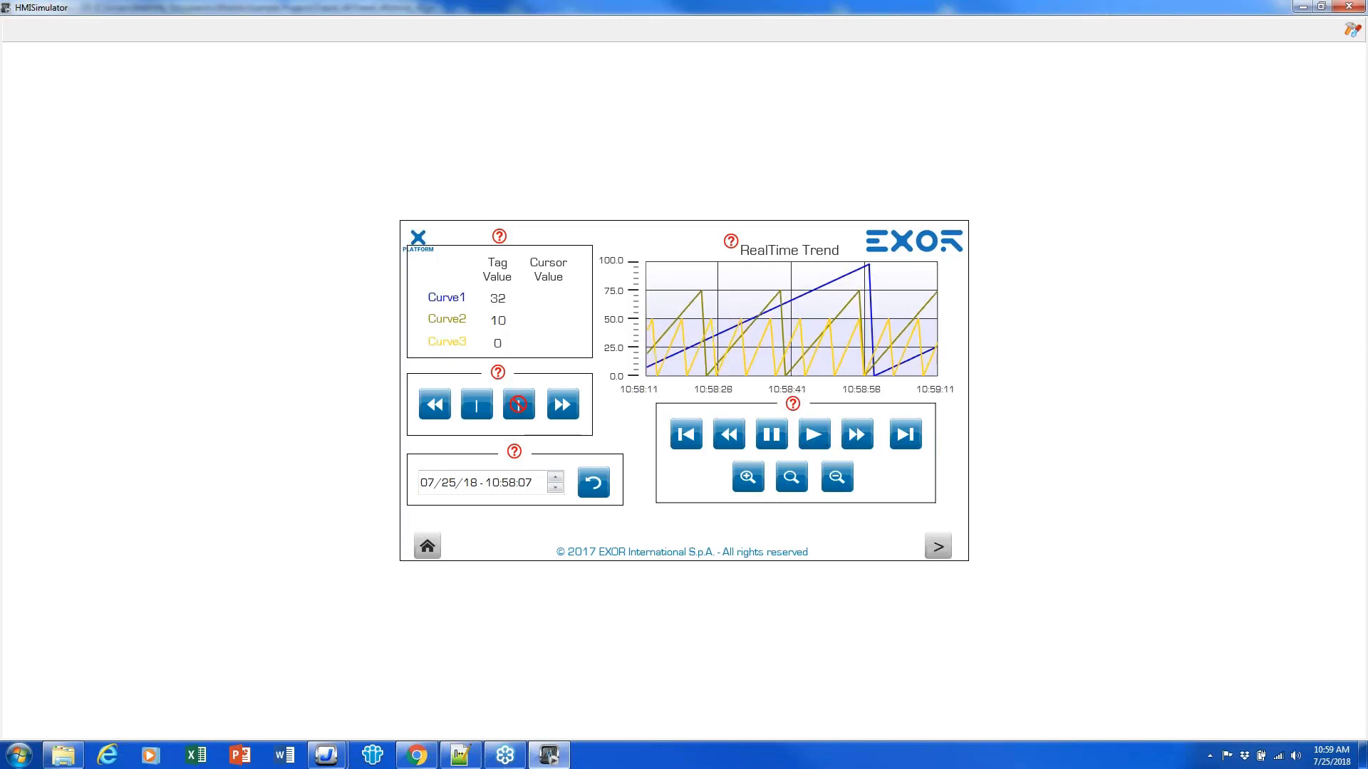
click(498, 372)
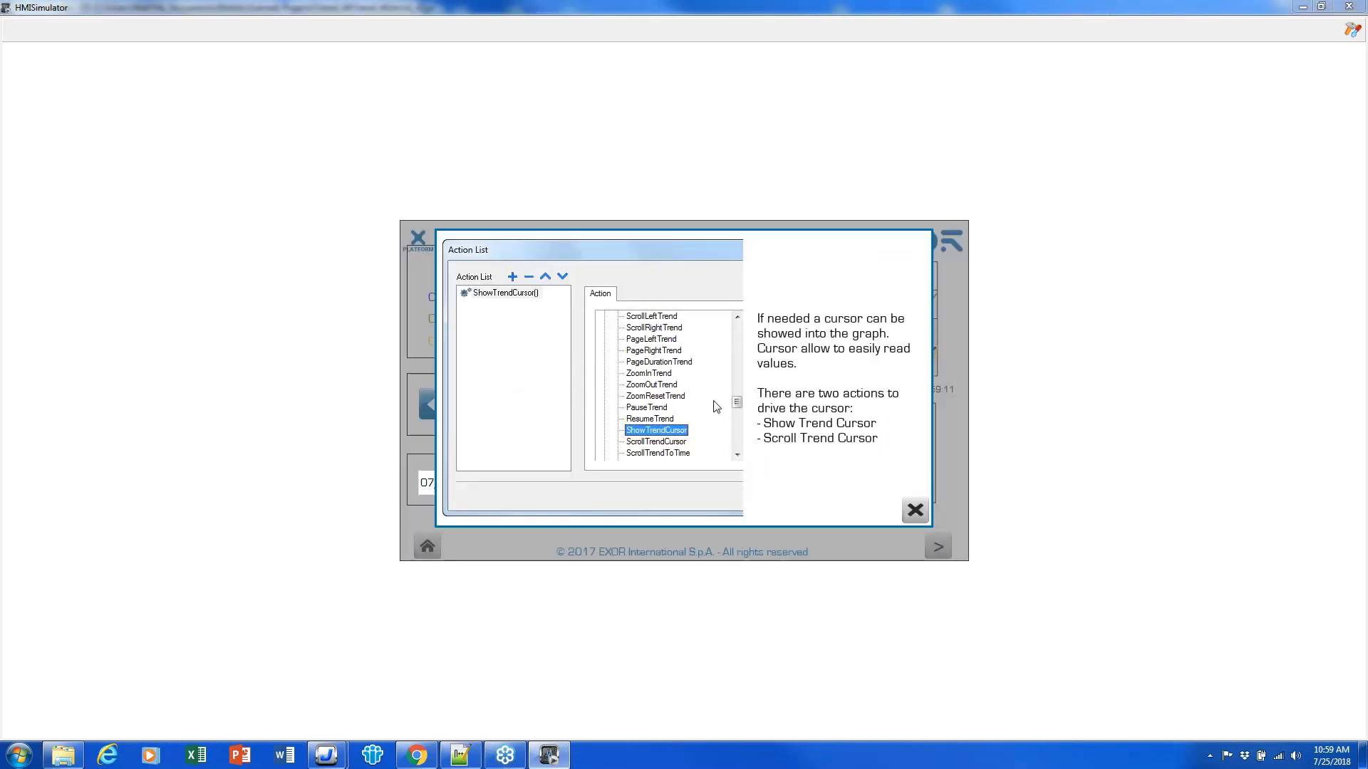
click(915, 510)
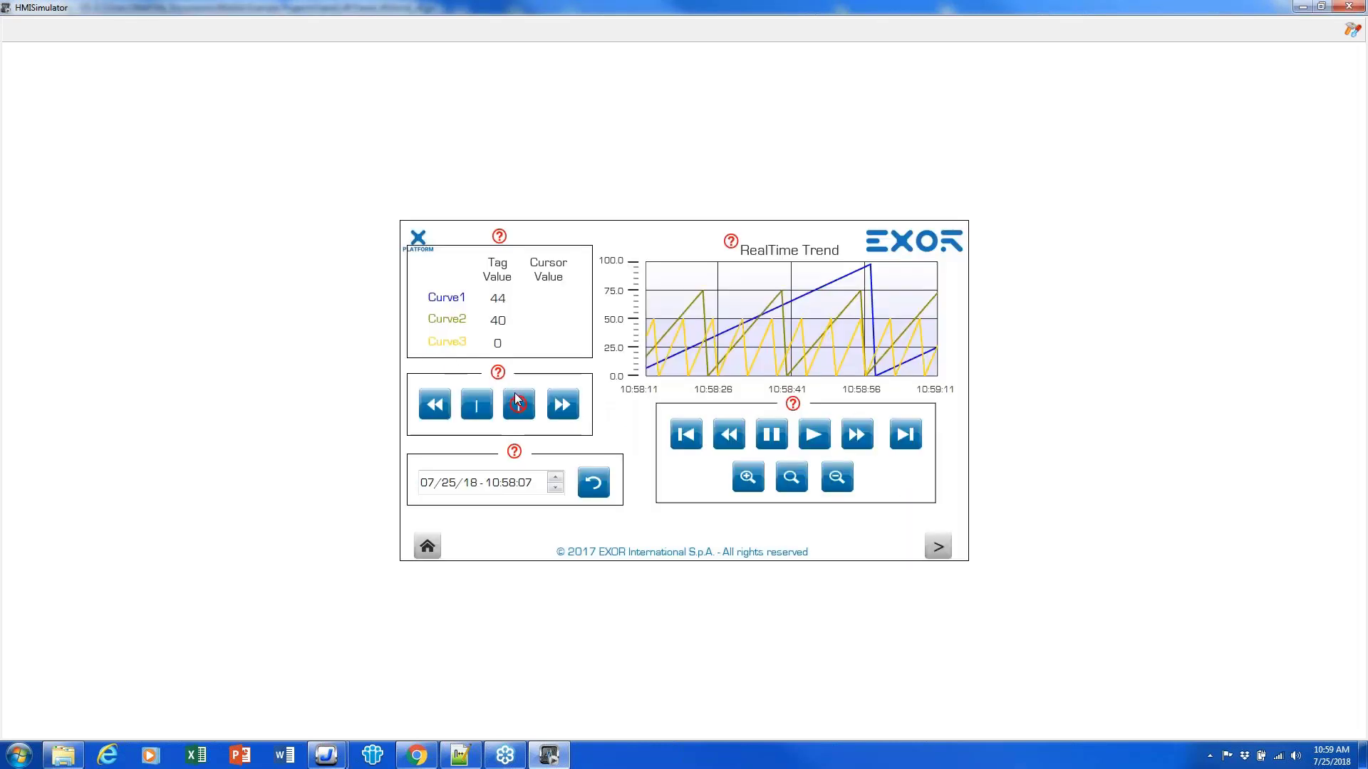
- Pan the real-time trend, show its cursor and scroll the cursor forward
drag(806, 300, 792, 272)
click(472, 412)
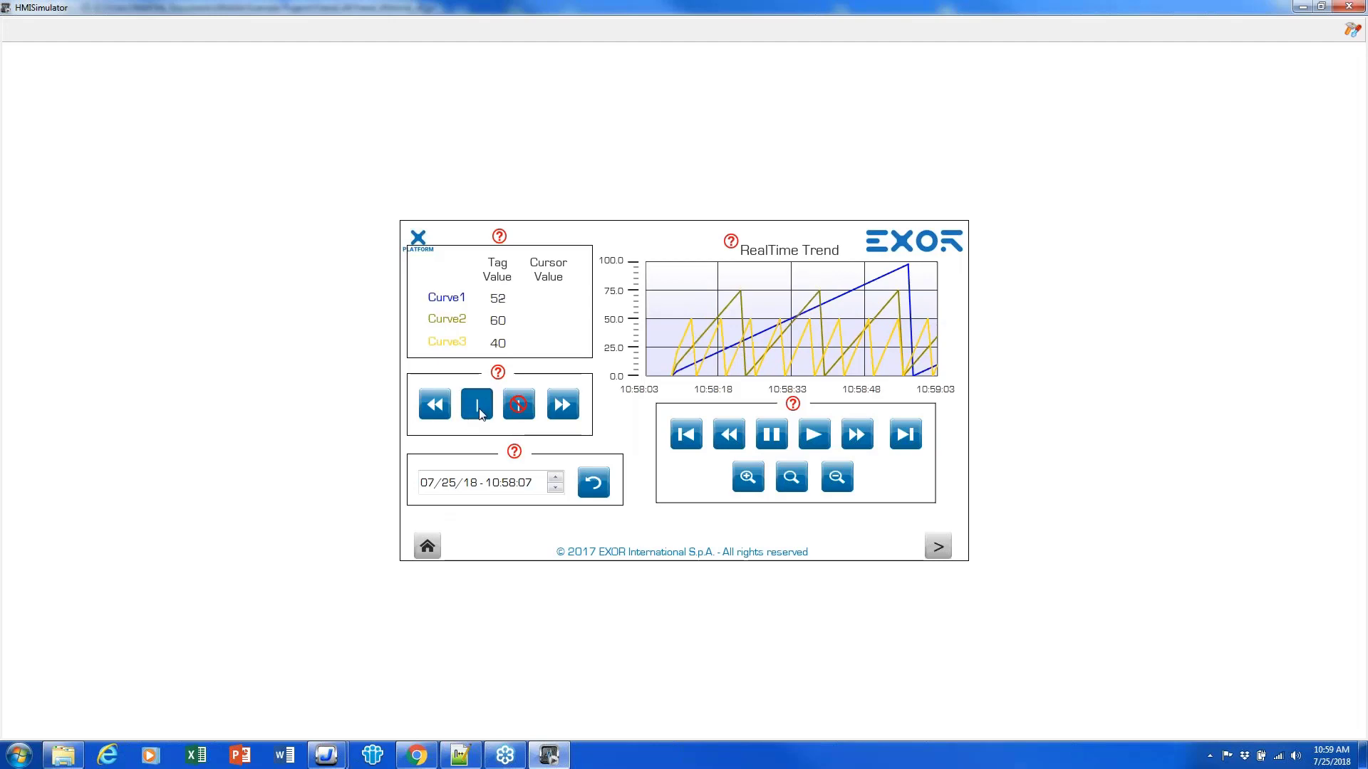
click(565, 406)
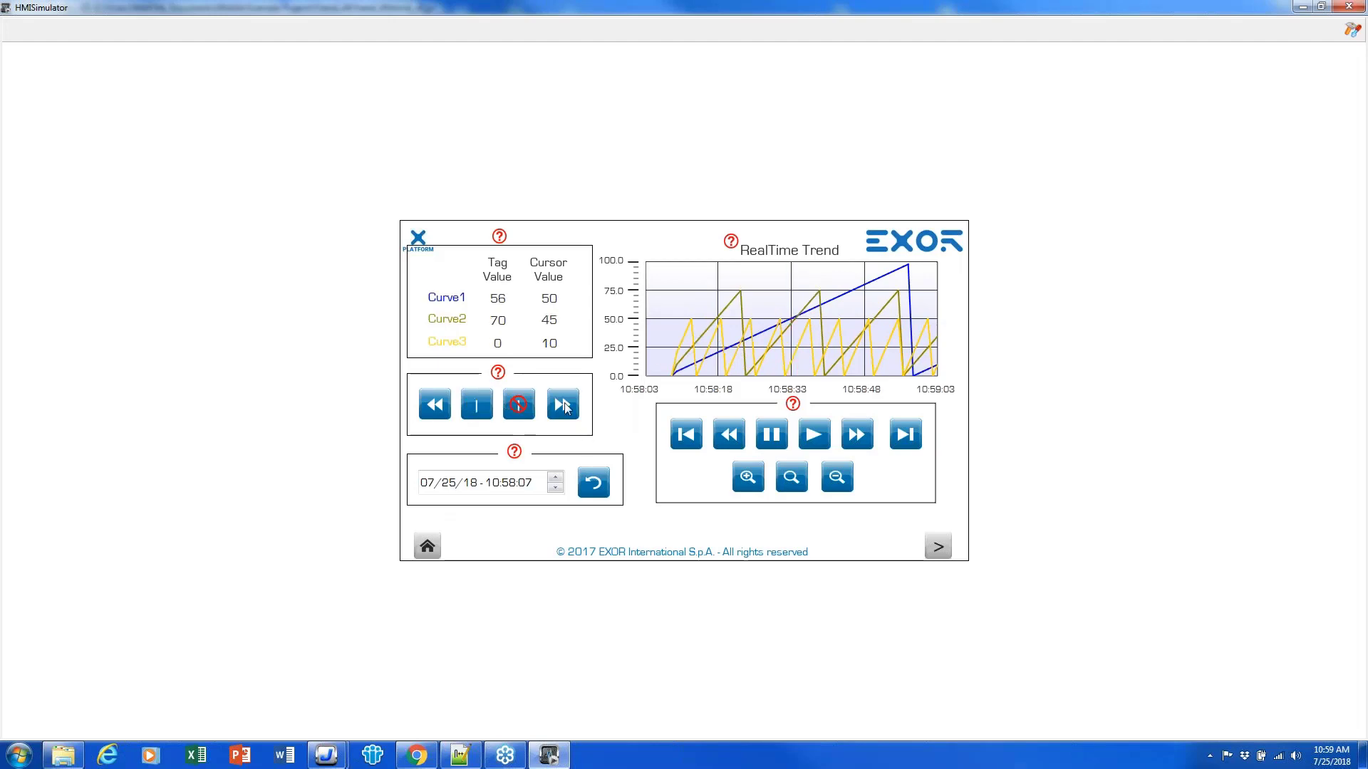
- Read the help note on cursor and tag values, and advance through the History Trend page before closing the simulator
click(498, 235)
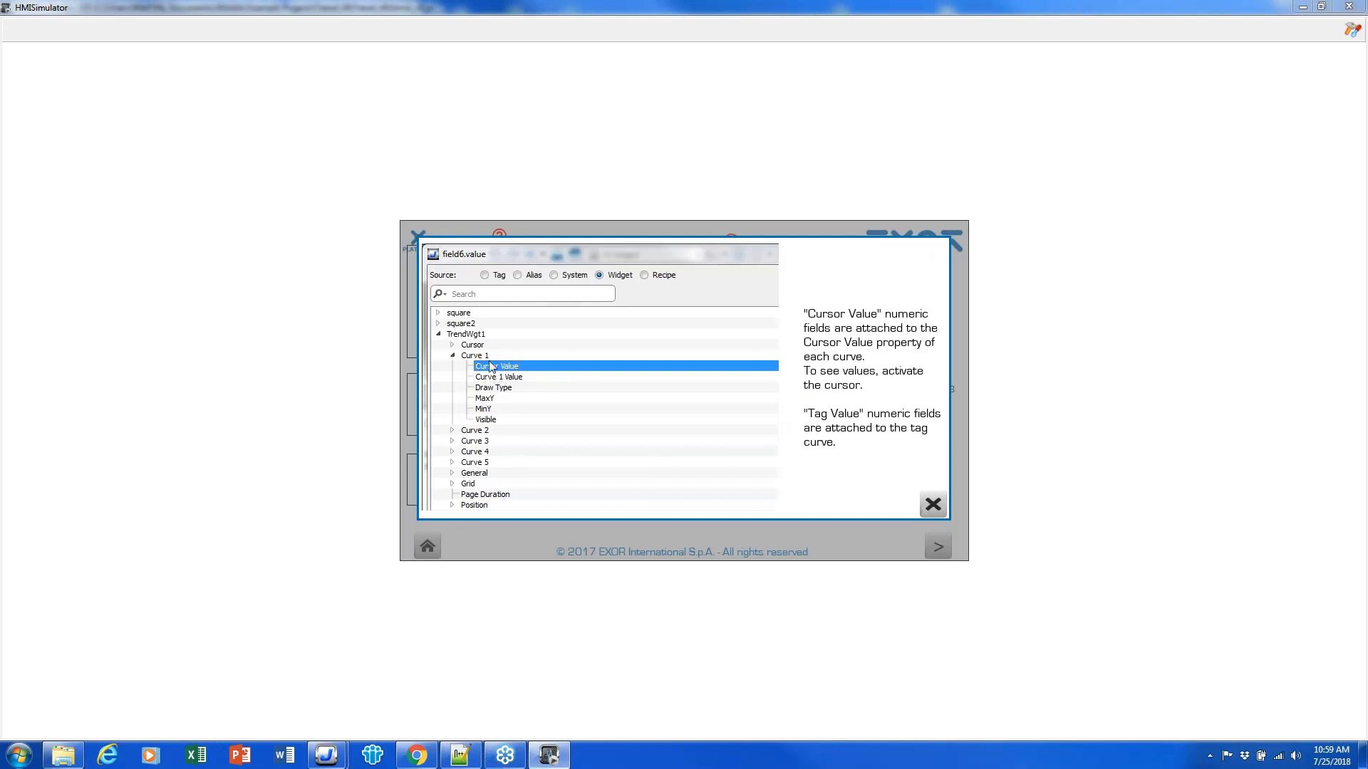
click(932, 505)
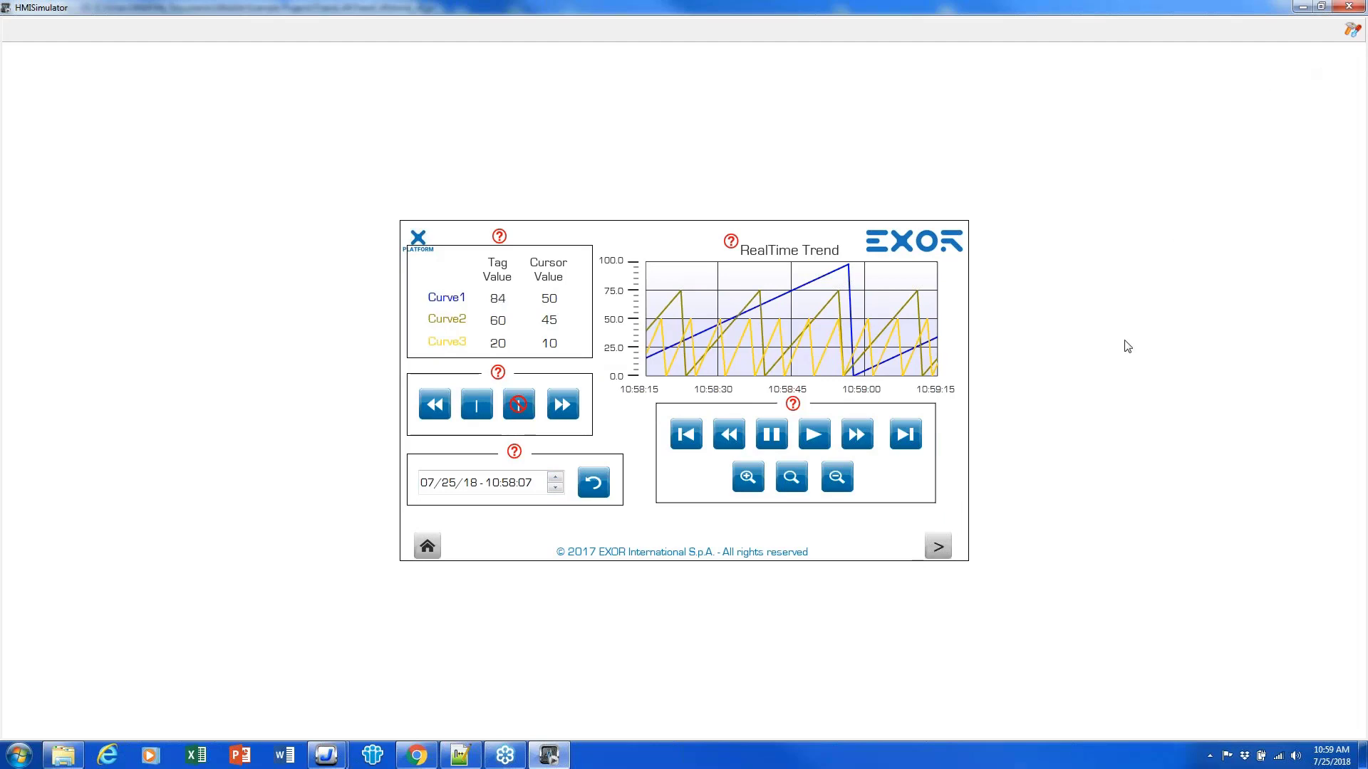
click(944, 555)
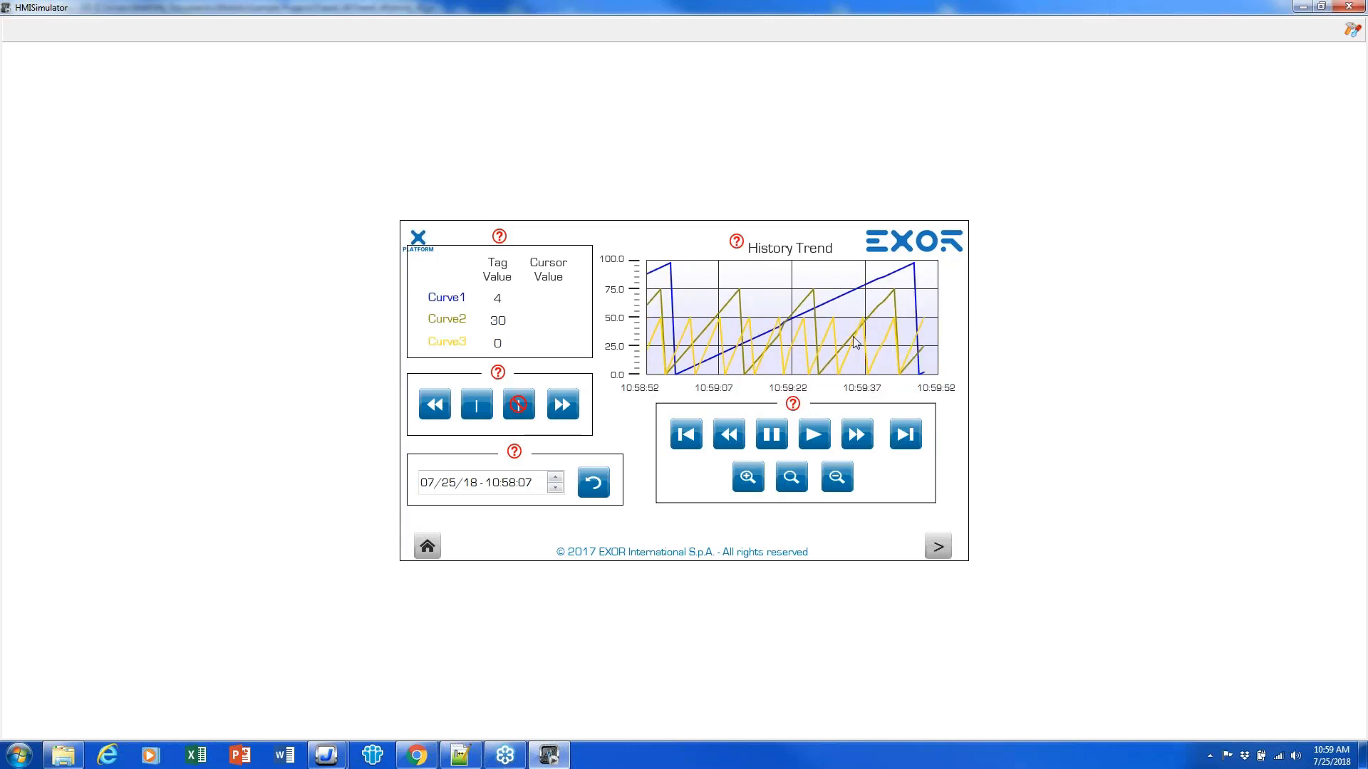
click(938, 546)
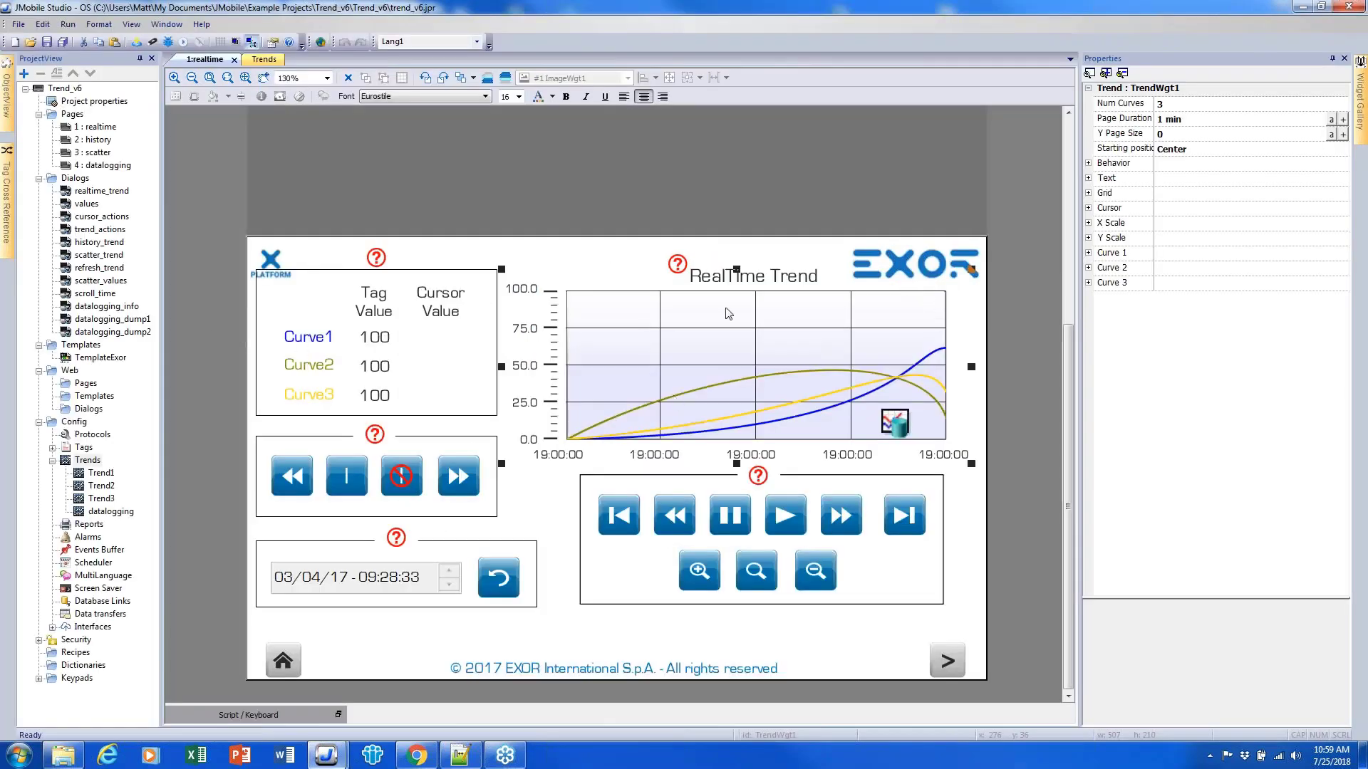
- Open the Trends configuration of the Trend_v6 project
click(960, 477)
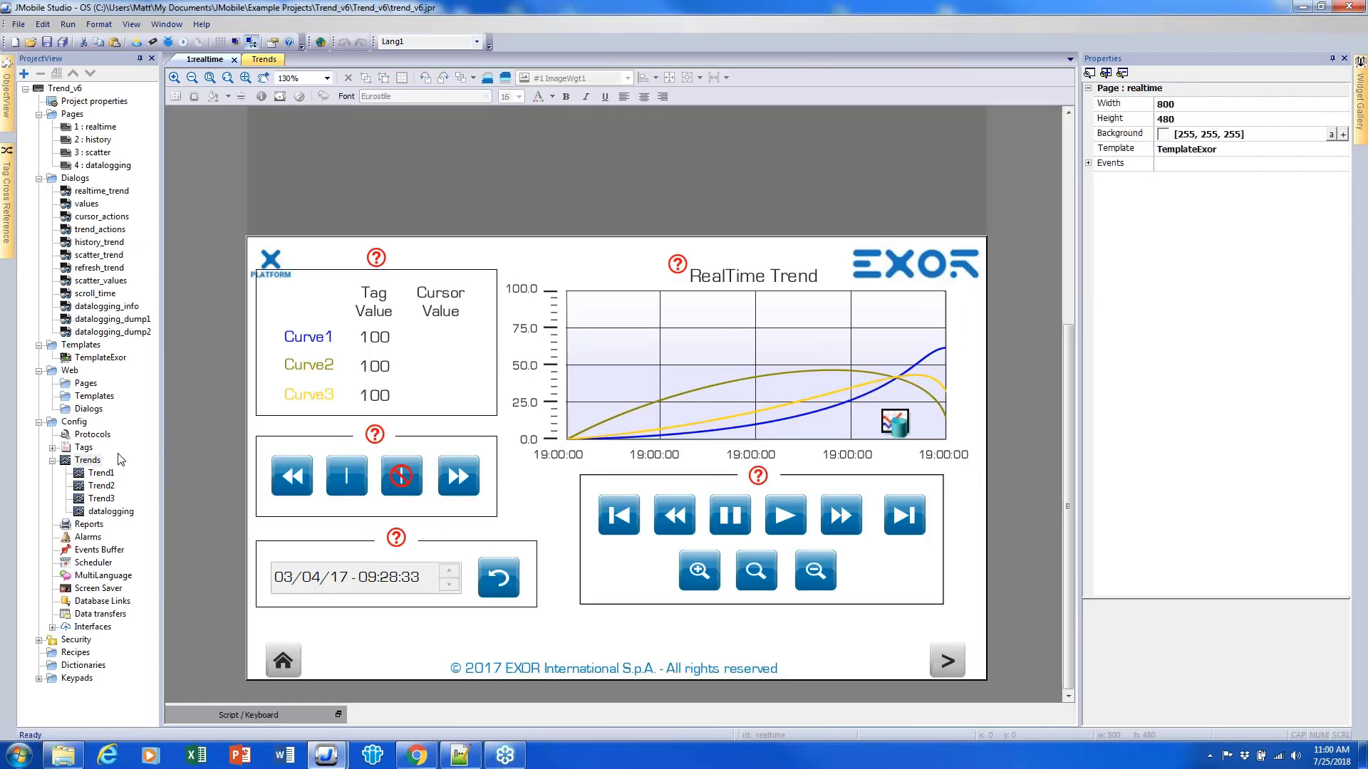
double_click(88, 460)
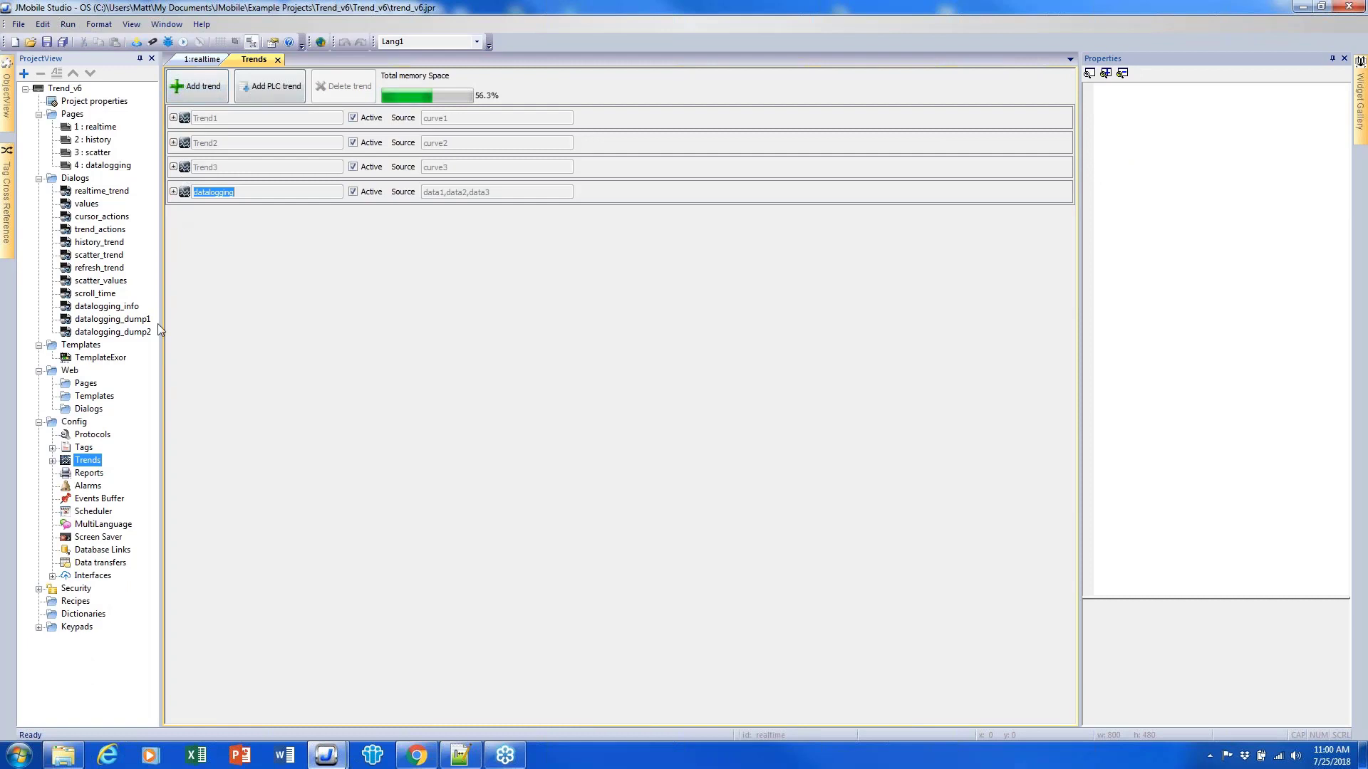
- Review the settings of Trend1 and the datalogging trend, including the tag assigned to Data1
double_click(84, 460)
click(101, 473)
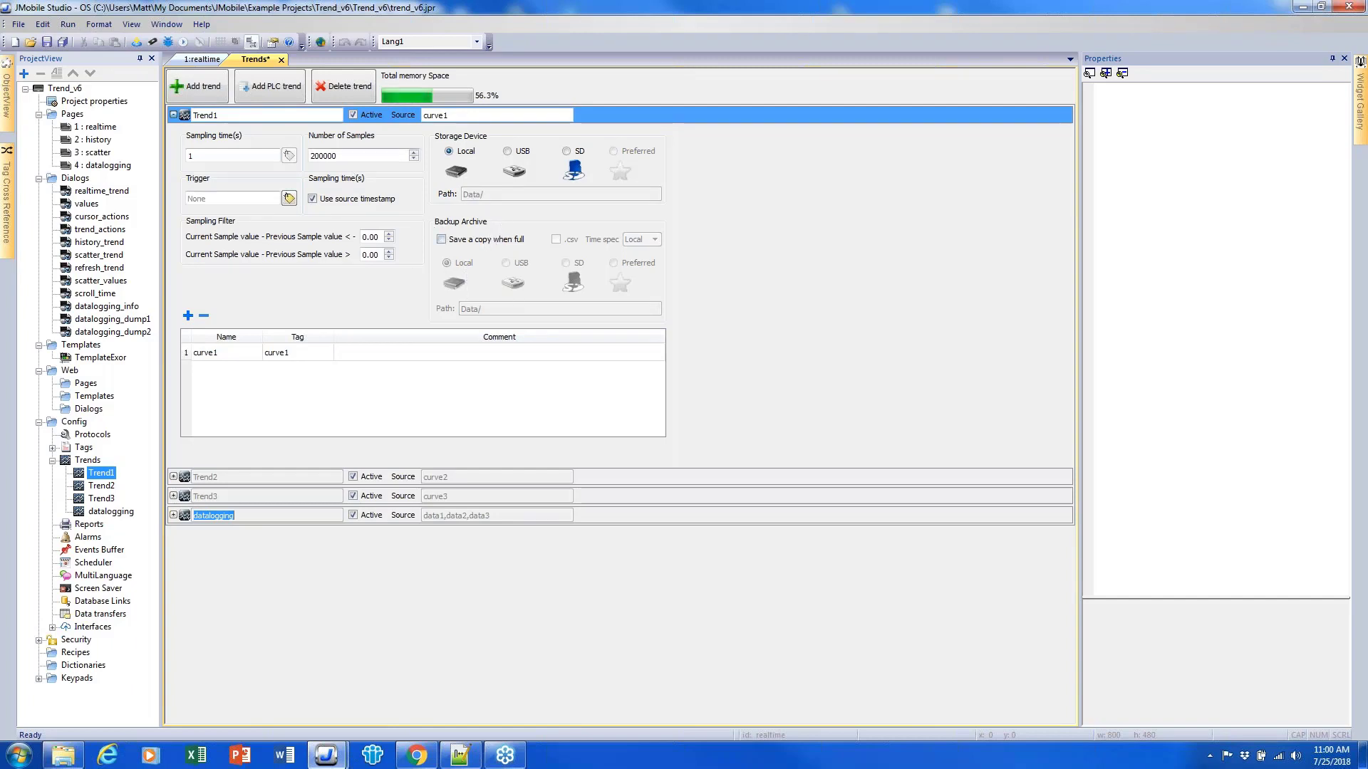
click(173, 515)
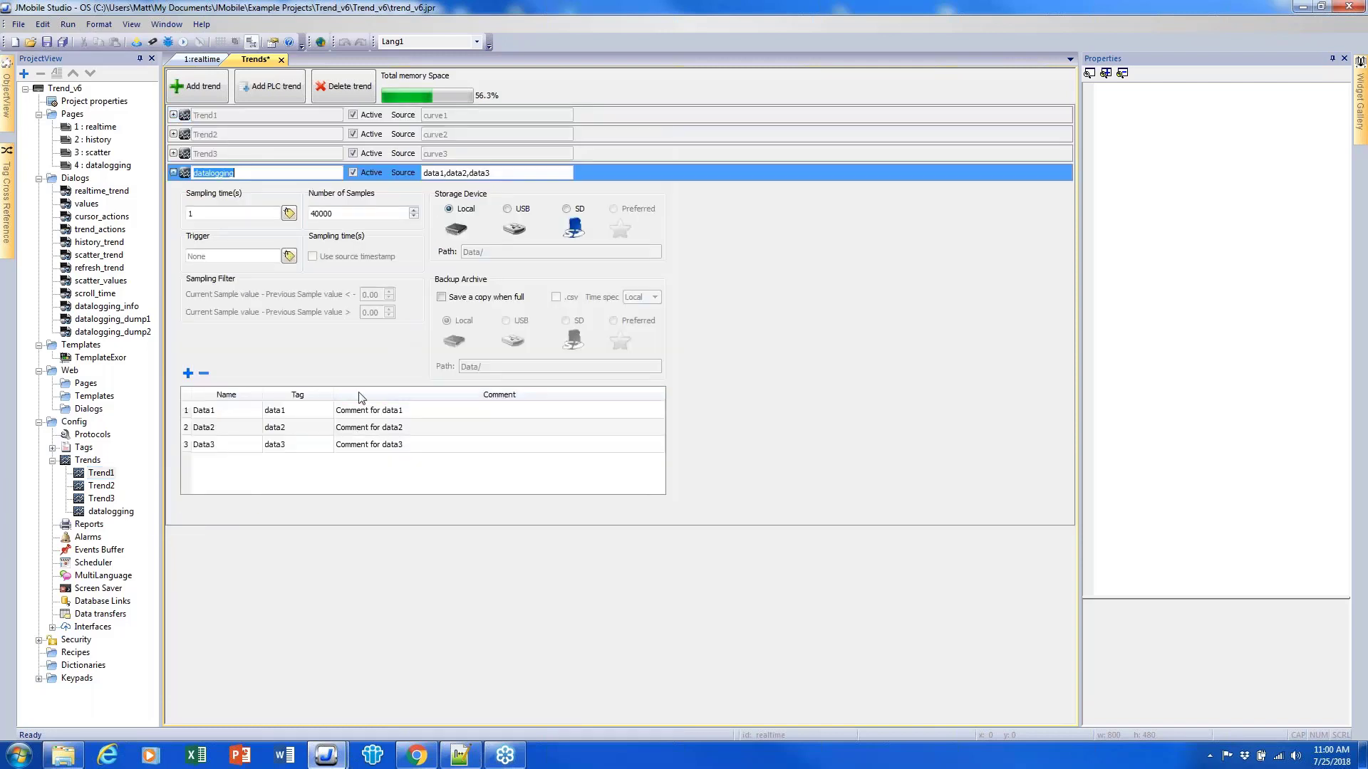
click(327, 413)
click(324, 411)
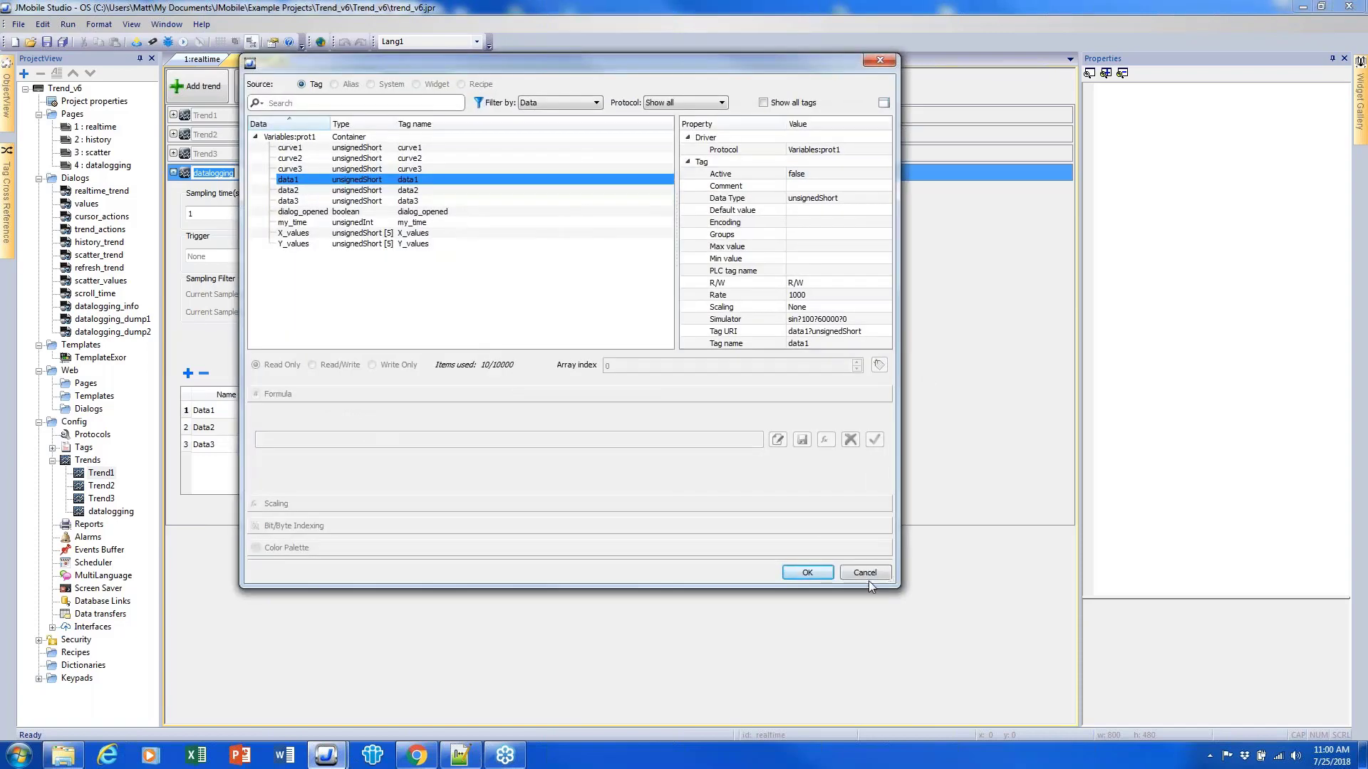
click(805, 570)
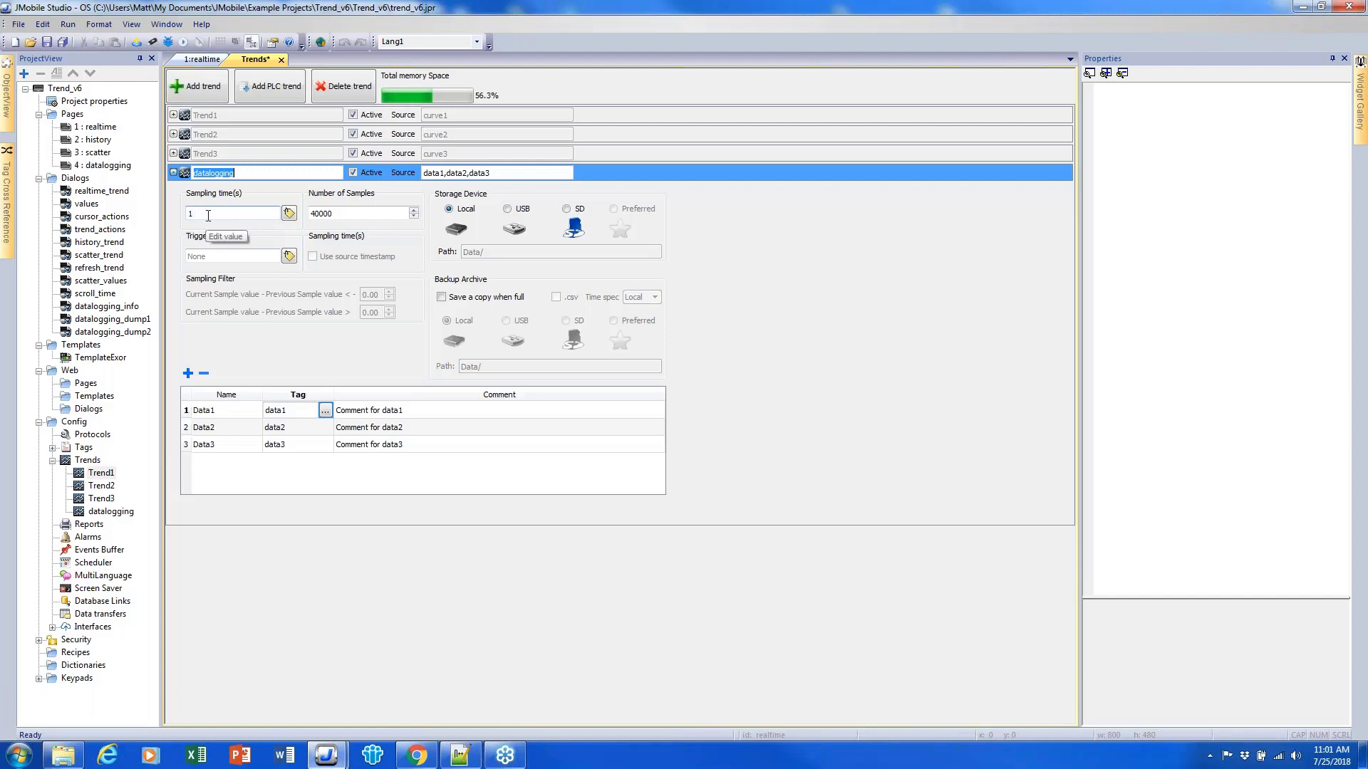
- Try USB and SD as the datalogging trend's storage device, and set it back to Local
click(207, 208)
click(519, 212)
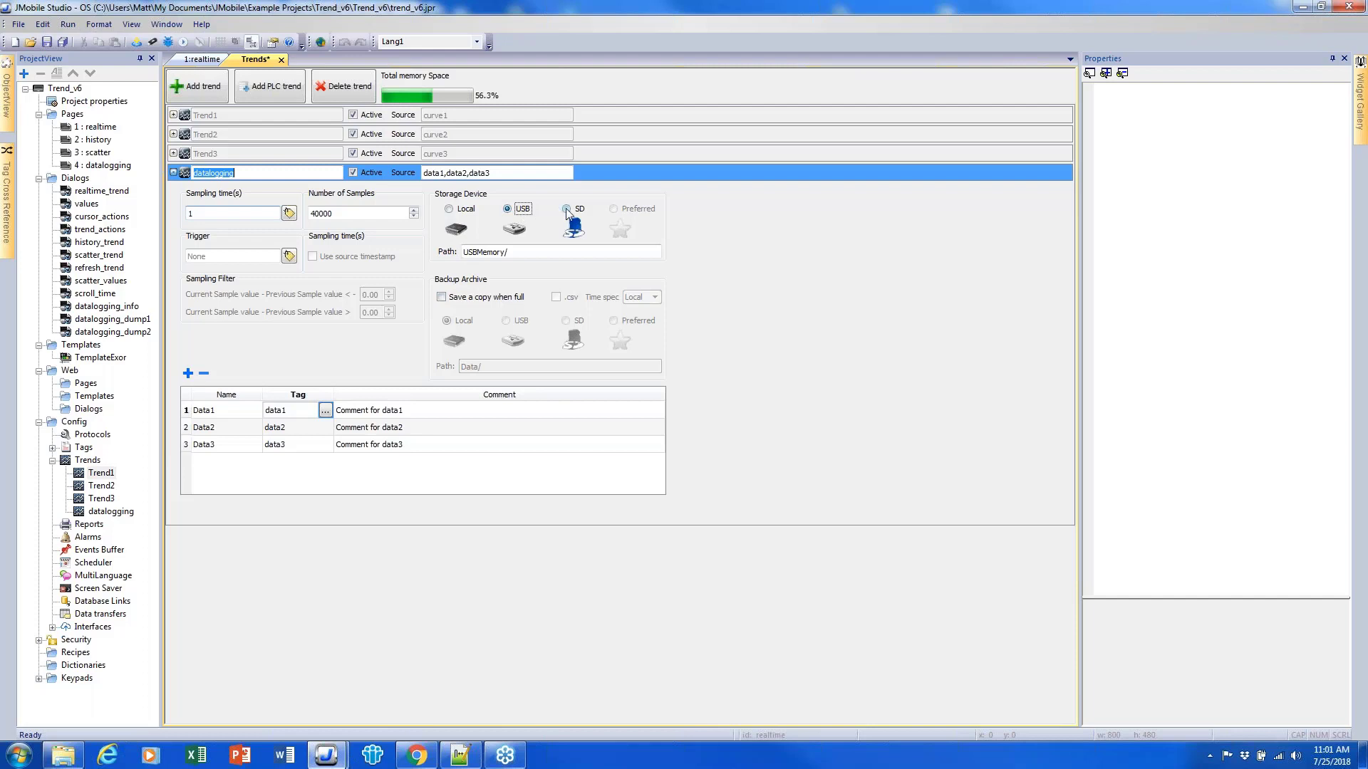
click(568, 212)
click(519, 212)
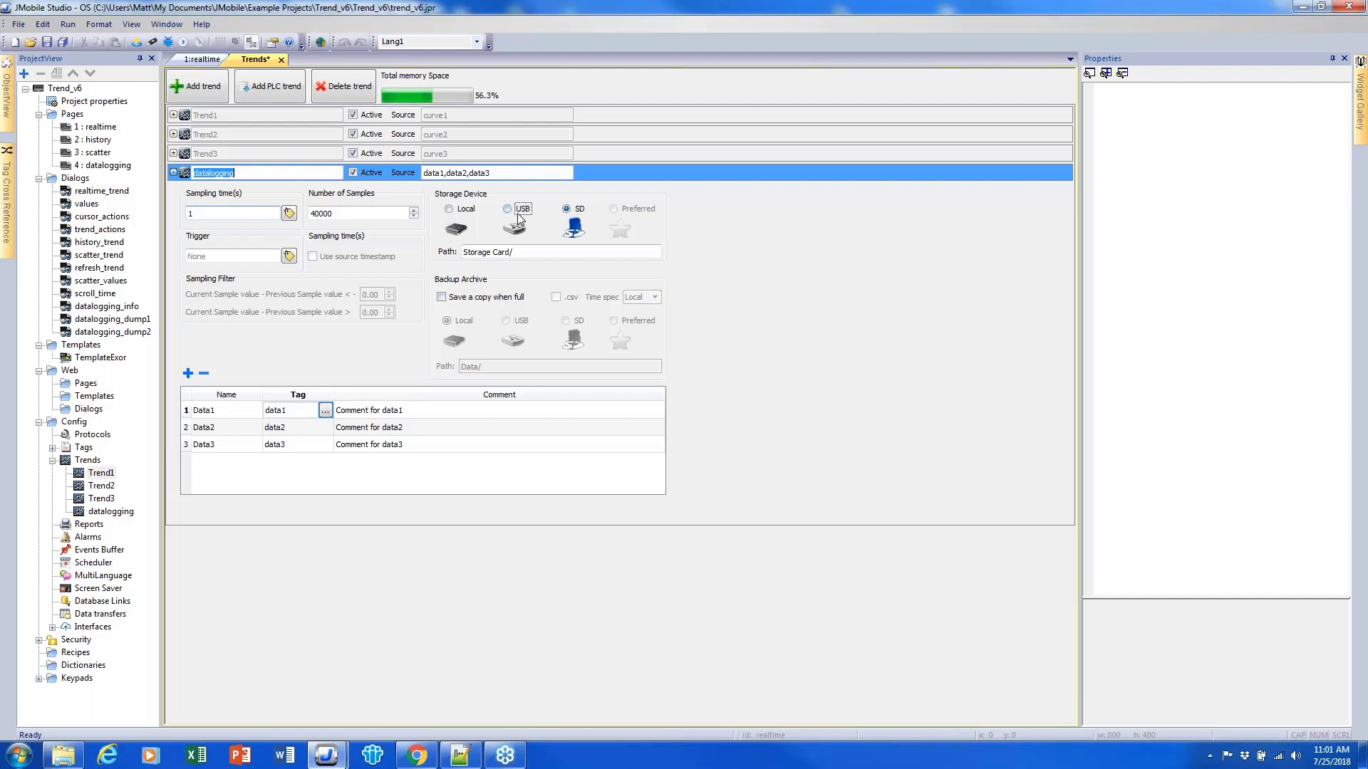
click(466, 212)
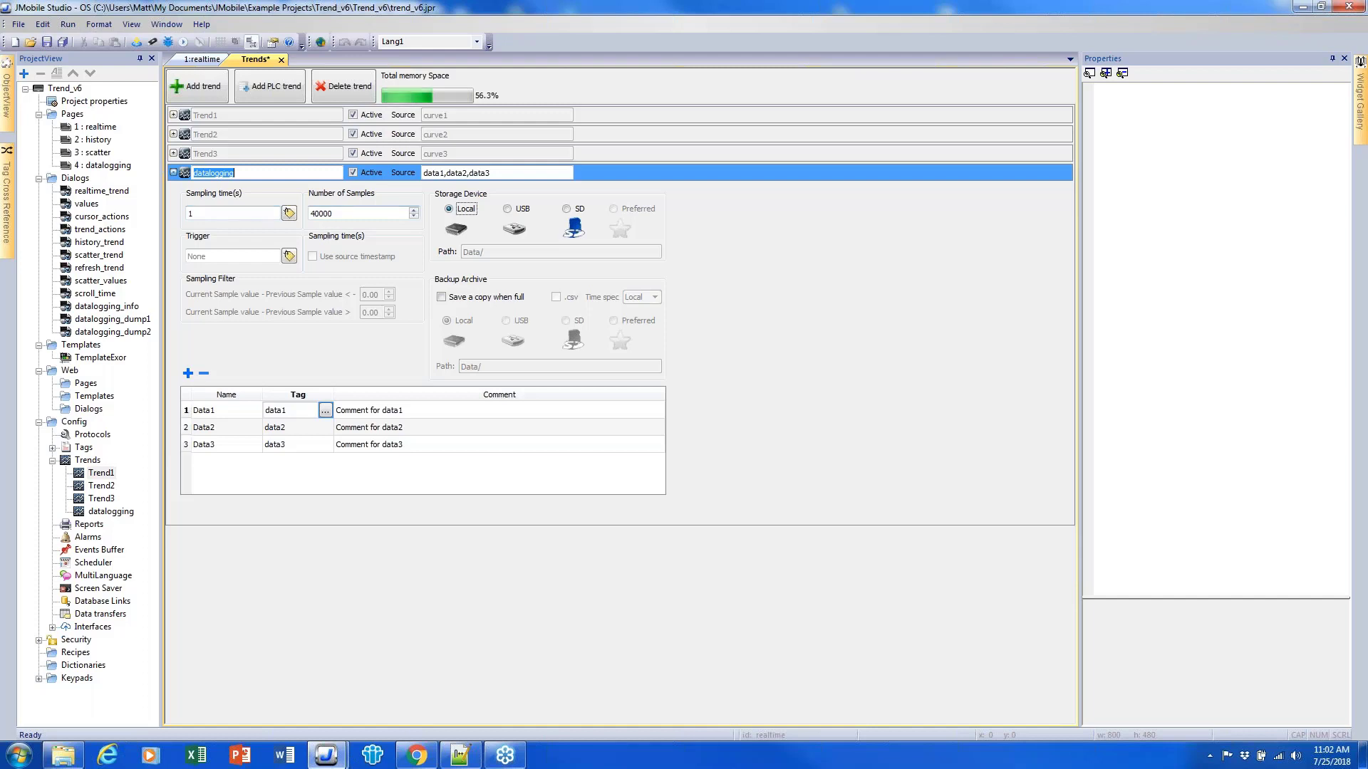
- Compare the number of samples and other settings of the datalogging trend with those of Trend1
click(330, 215)
click(173, 115)
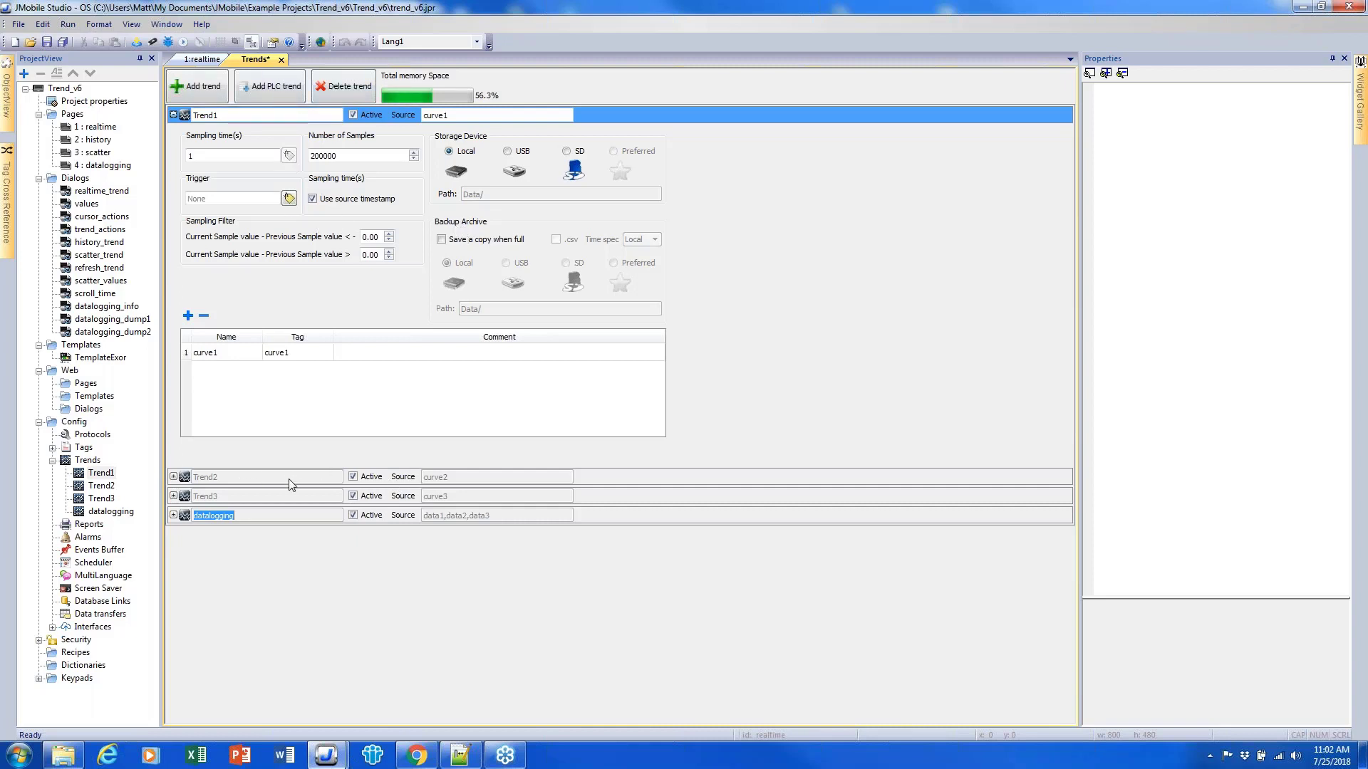
click(197, 62)
click(275, 63)
click(173, 515)
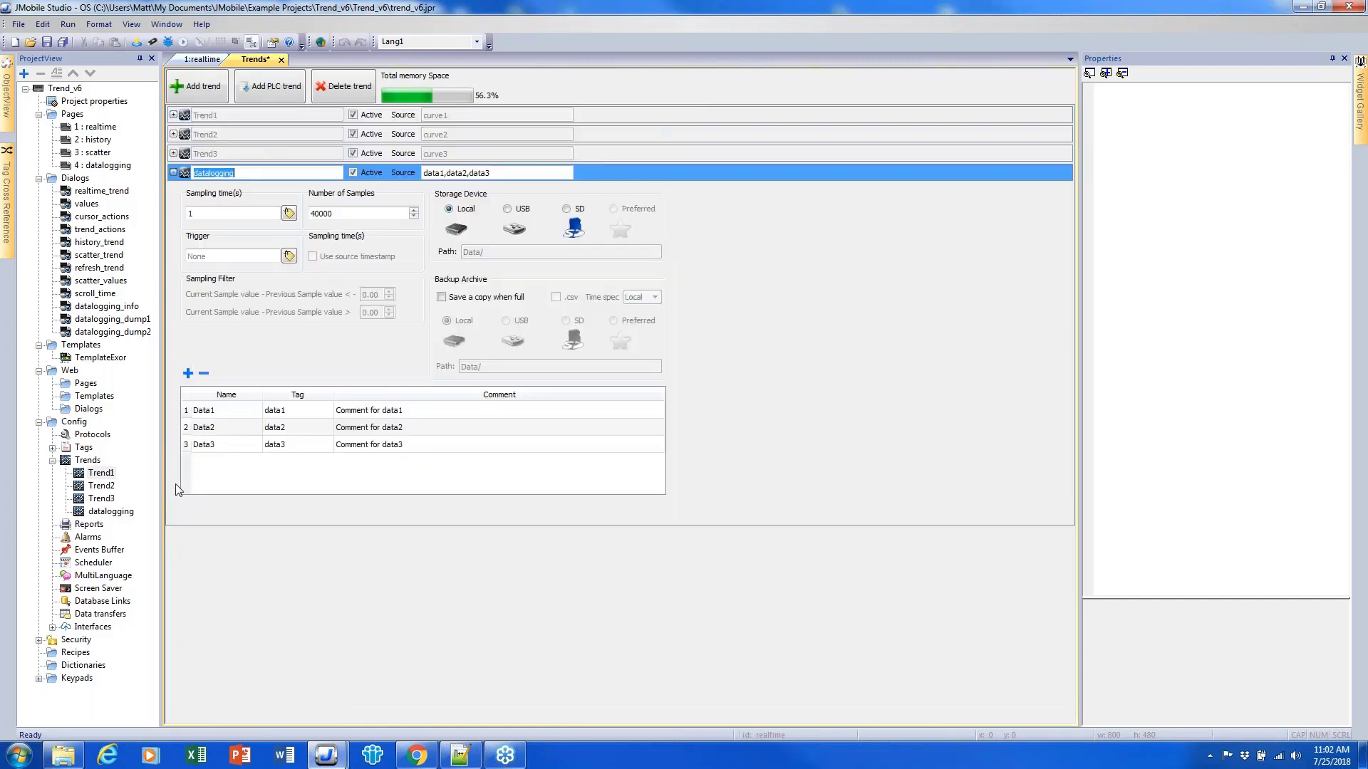
- Open the datalogging page and the mouse-click action list of its Export to USB Memory button
double_click(105, 165)
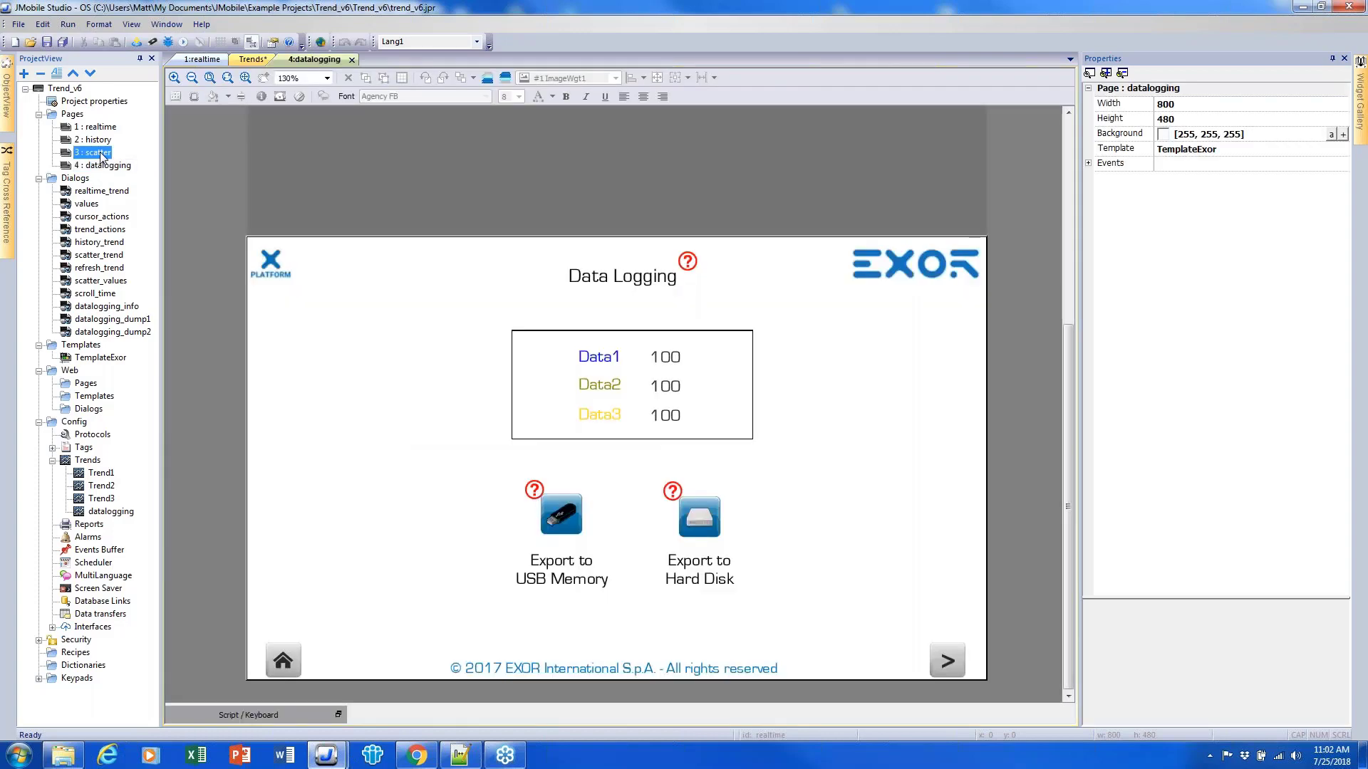
double_click(96, 153)
double_click(105, 164)
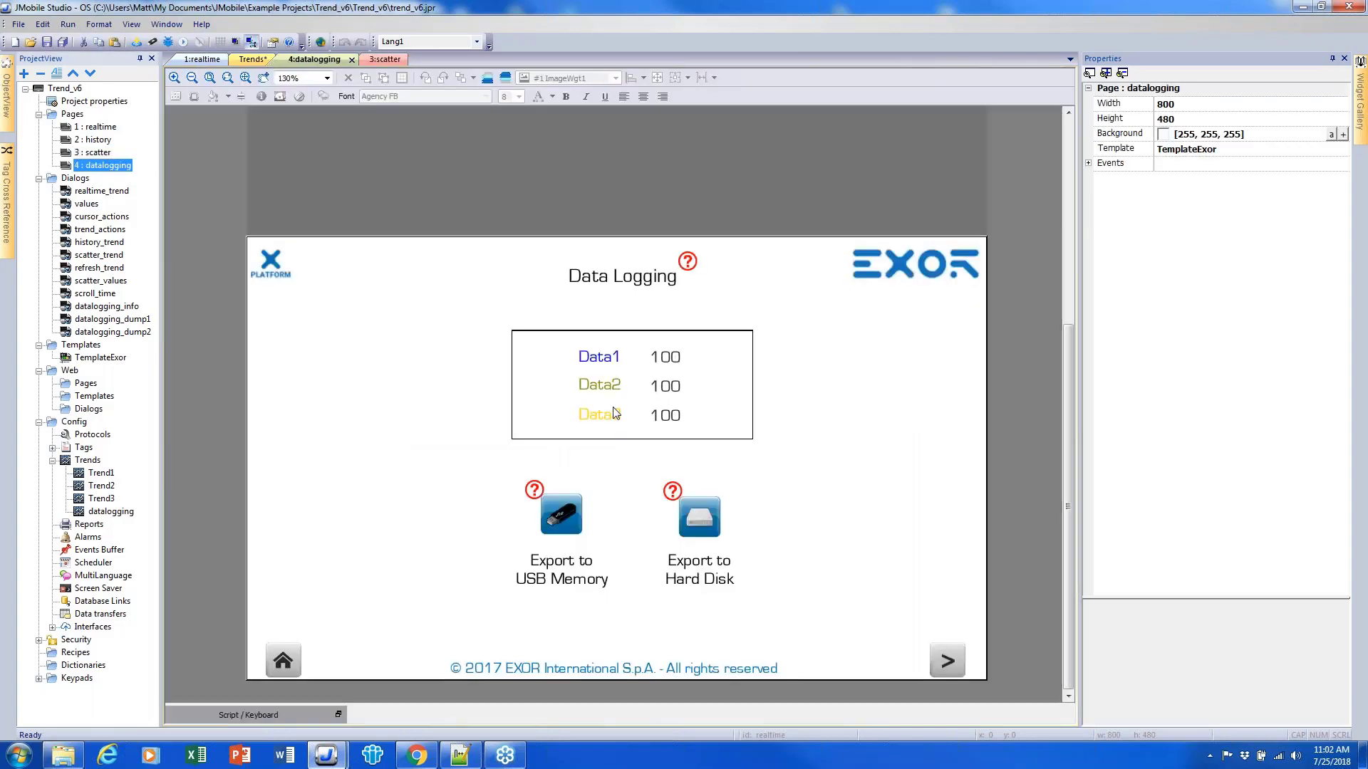
click(559, 513)
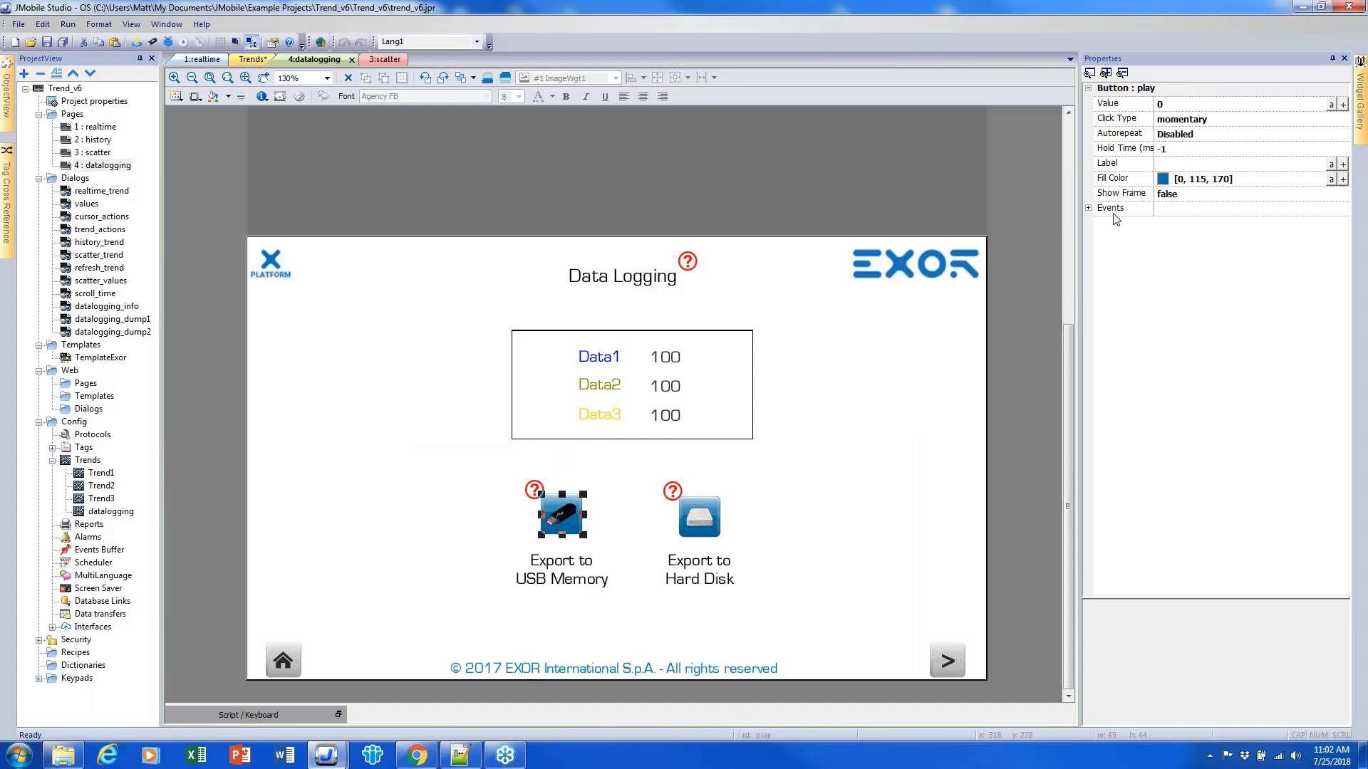
click(1088, 208)
click(1087, 224)
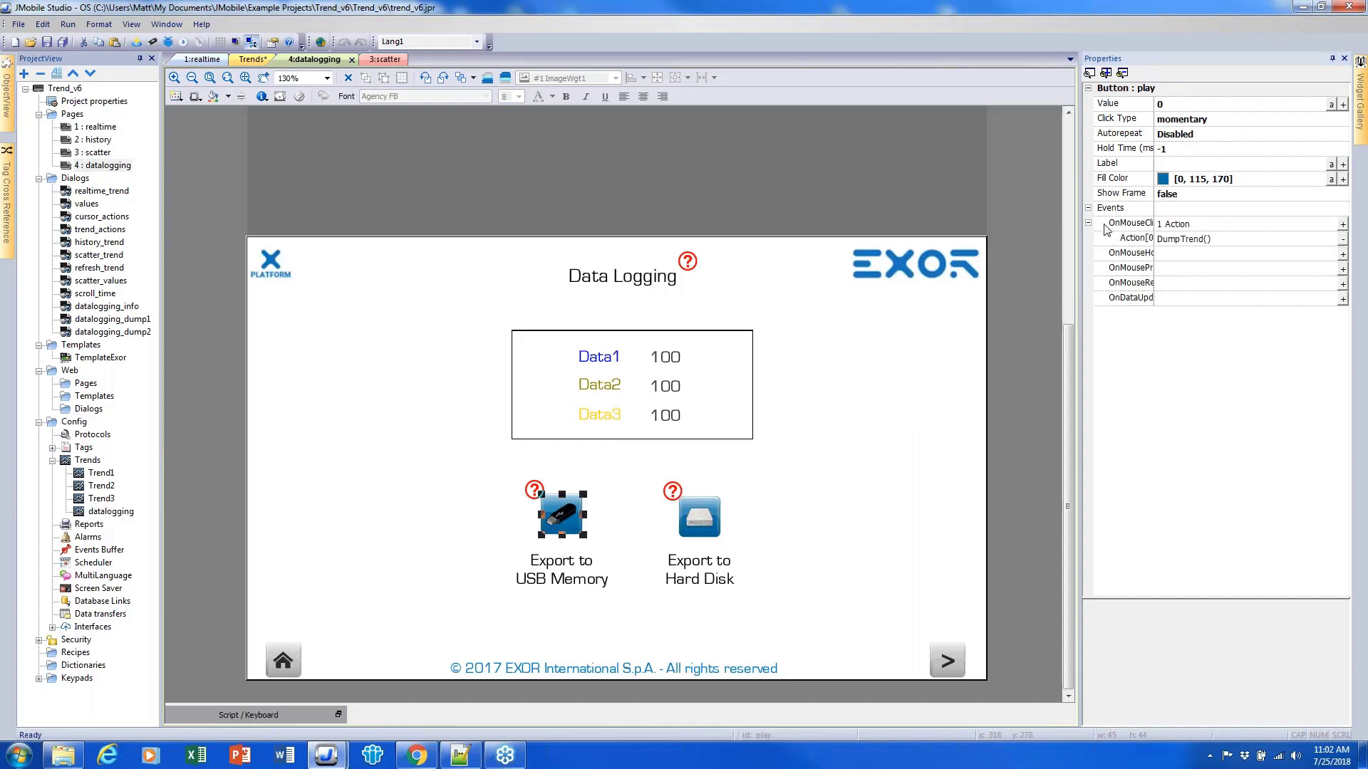
click(1342, 223)
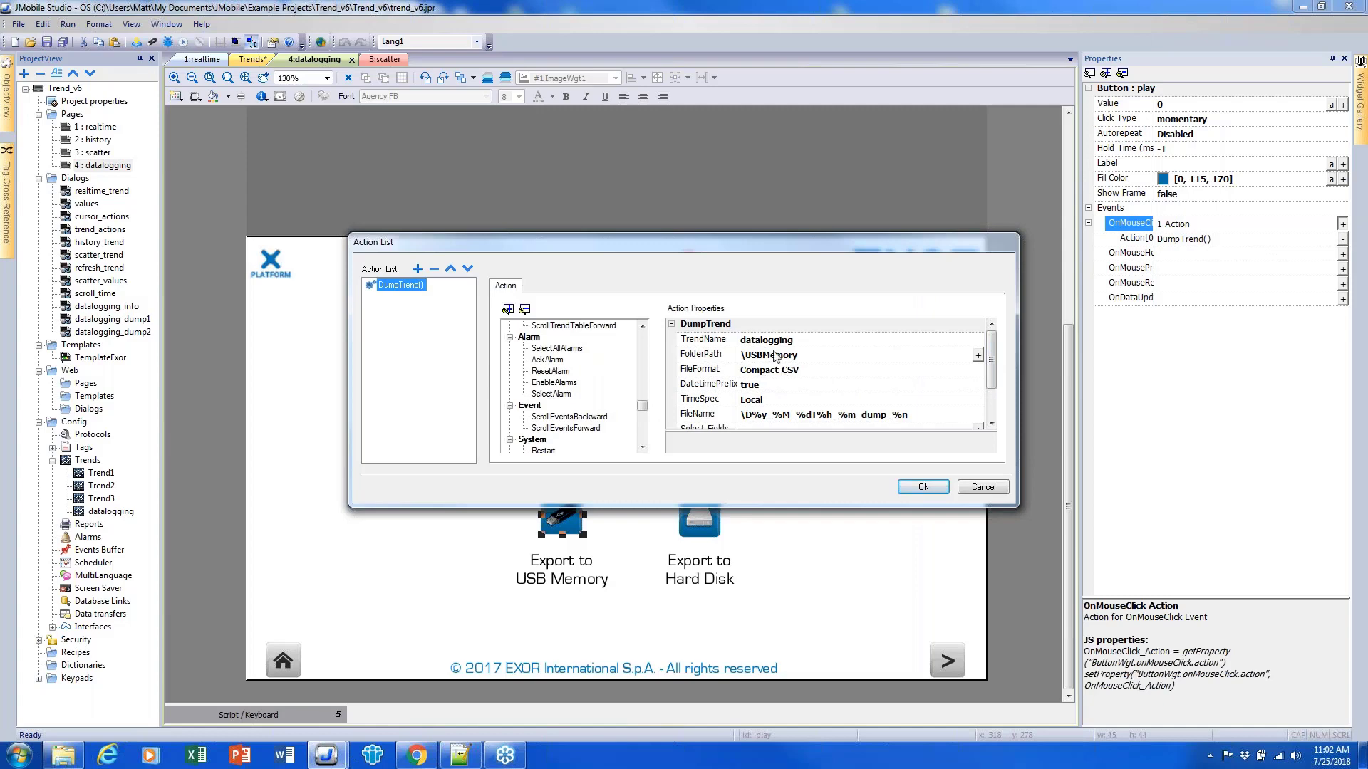
- Examine the DumpTrend action's file format options and file name pattern, and cancel the action list
click(781, 371)
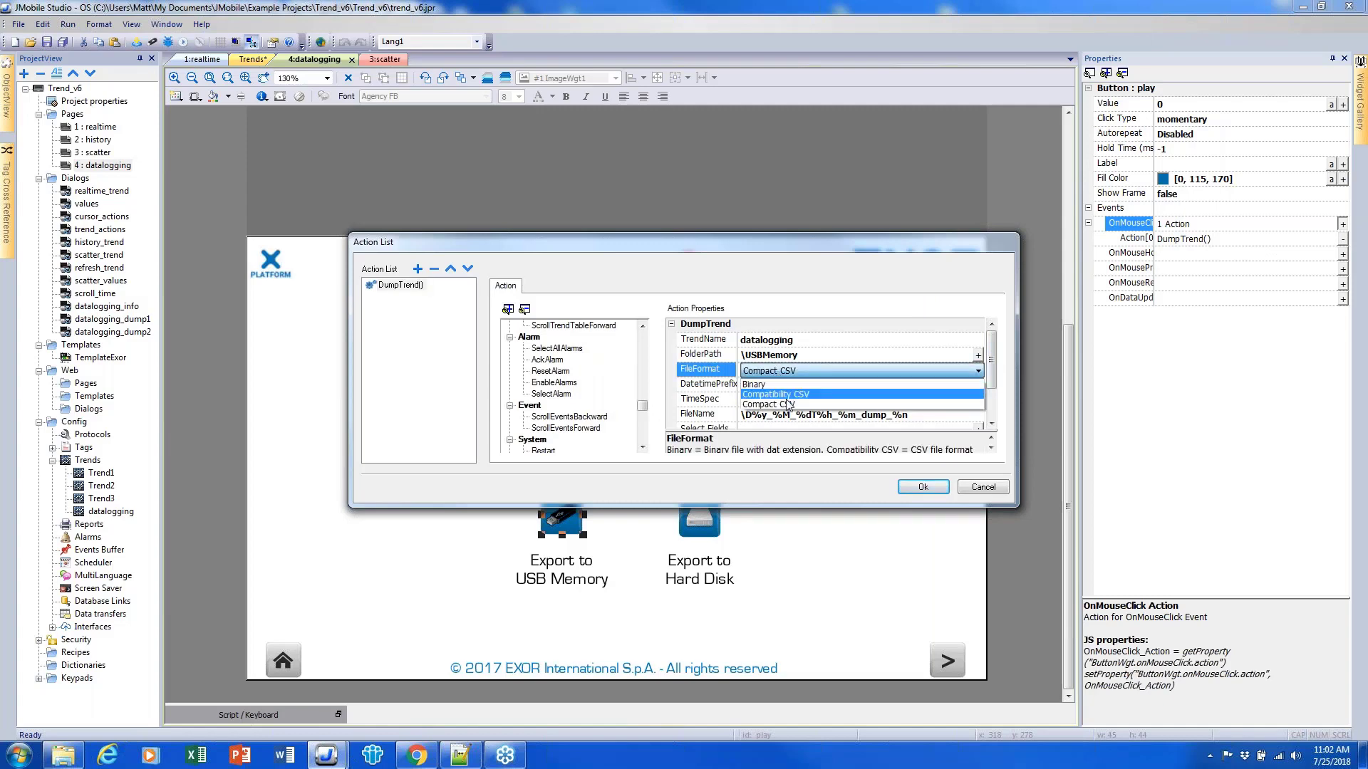
click(802, 373)
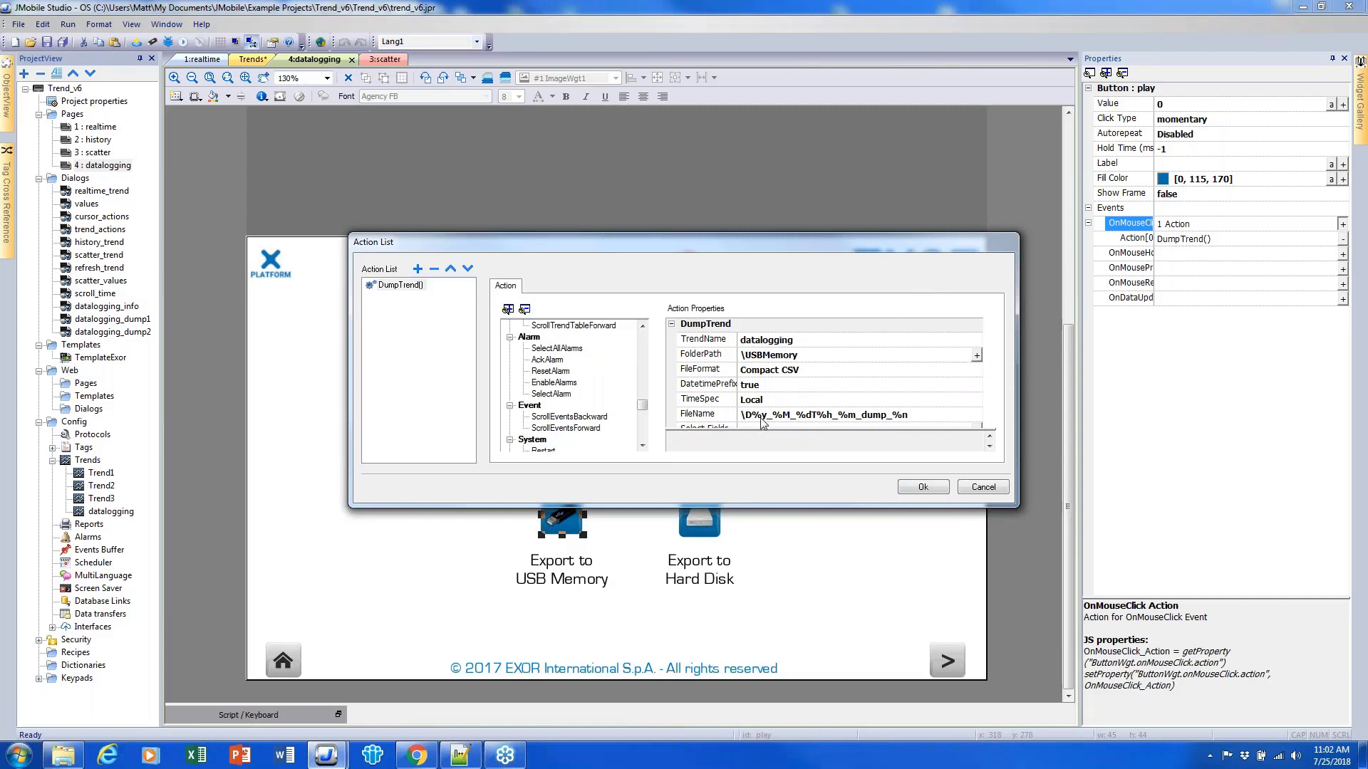
click(783, 416)
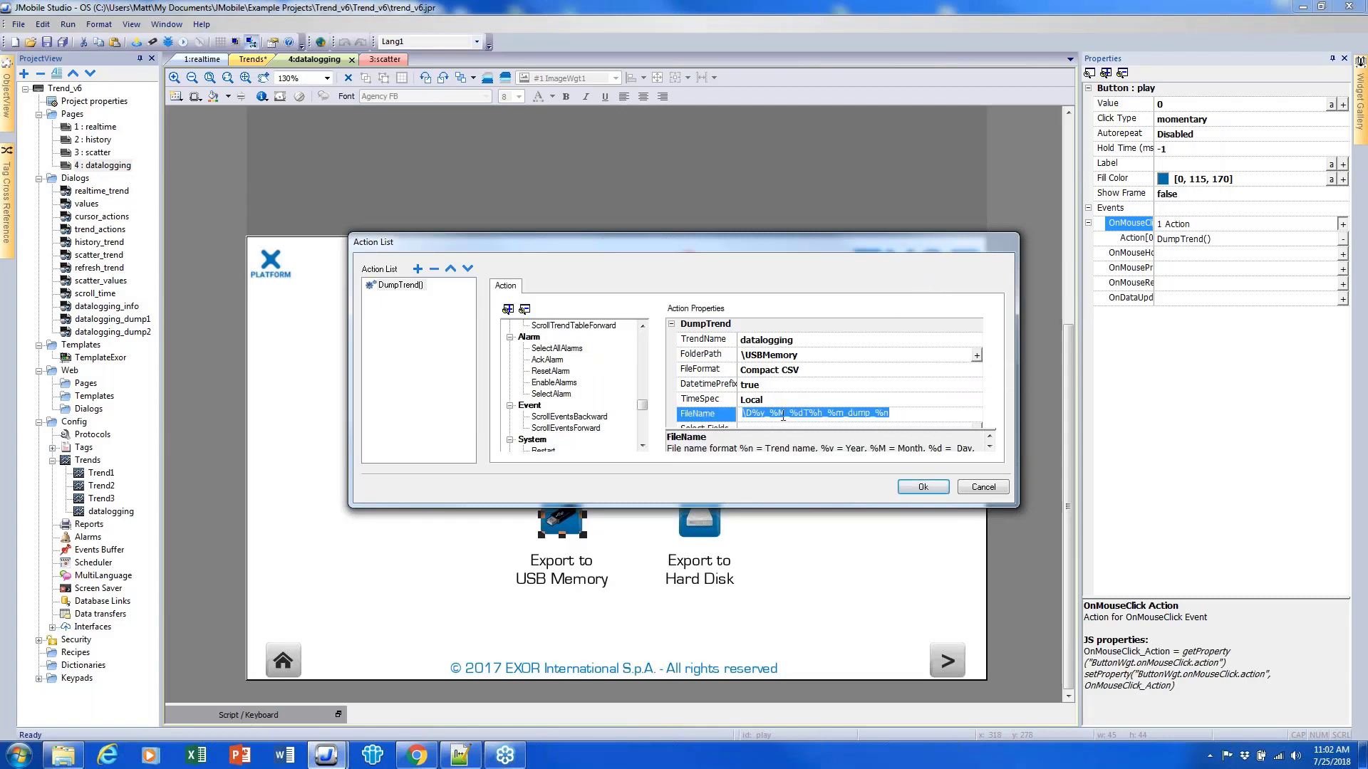
click(893, 412)
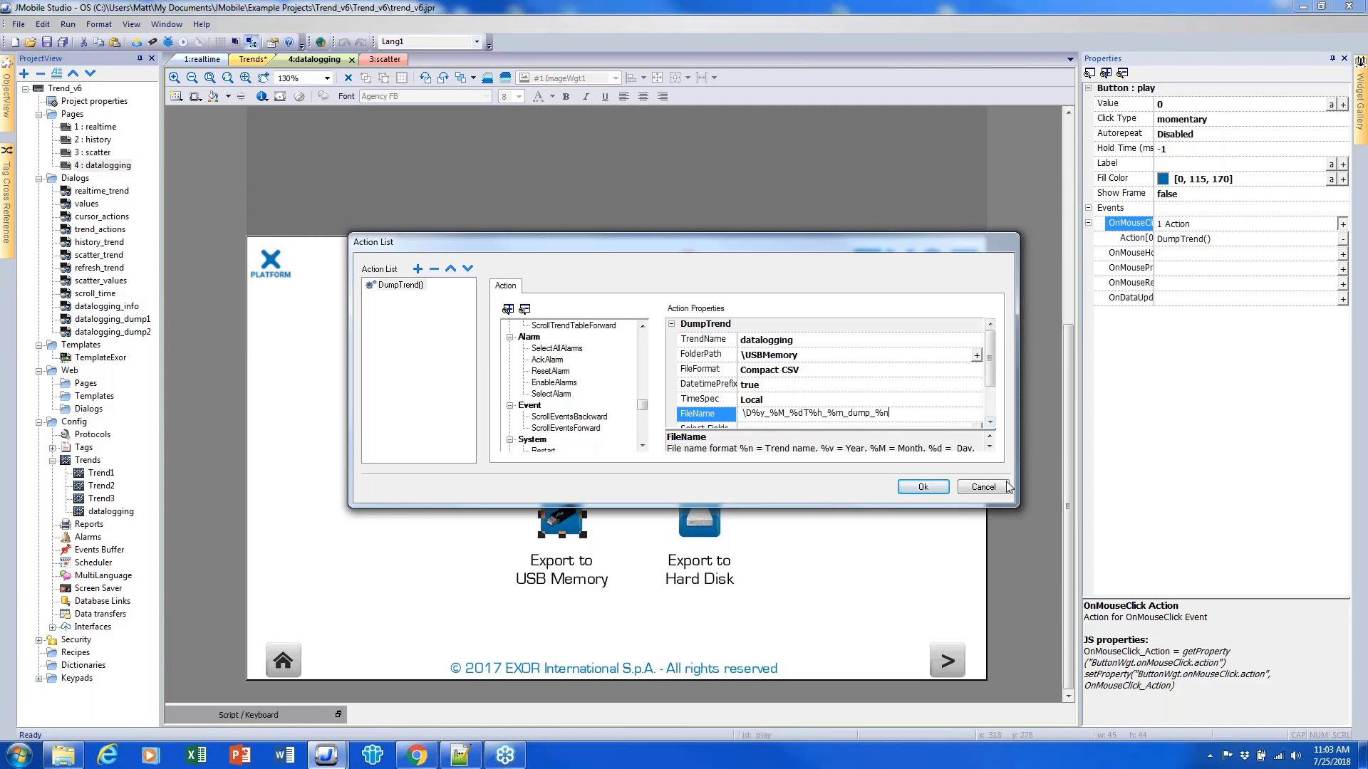
click(993, 489)
click(983, 488)
- Inspect the folder path options in the Export to Hard Disk button's DumpTrend action, and cancel the action list
click(710, 511)
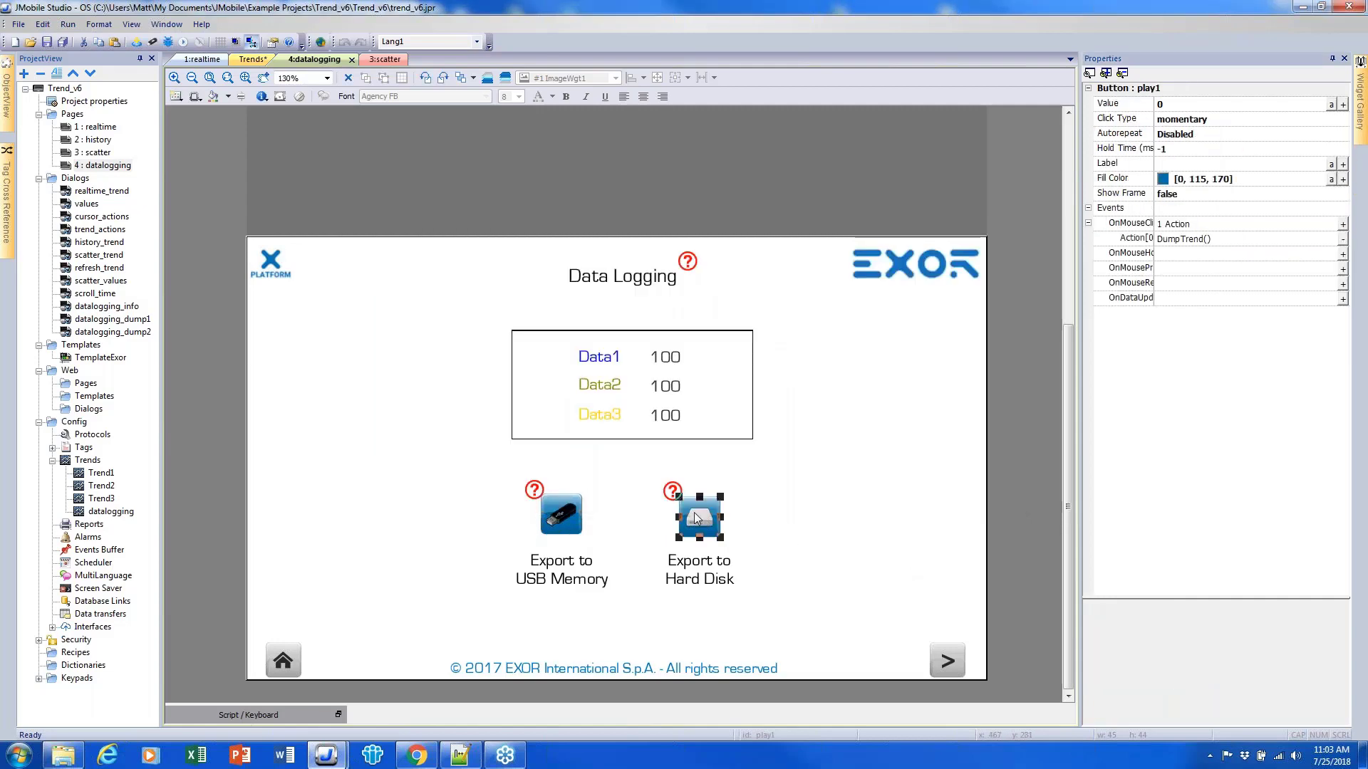
click(1342, 225)
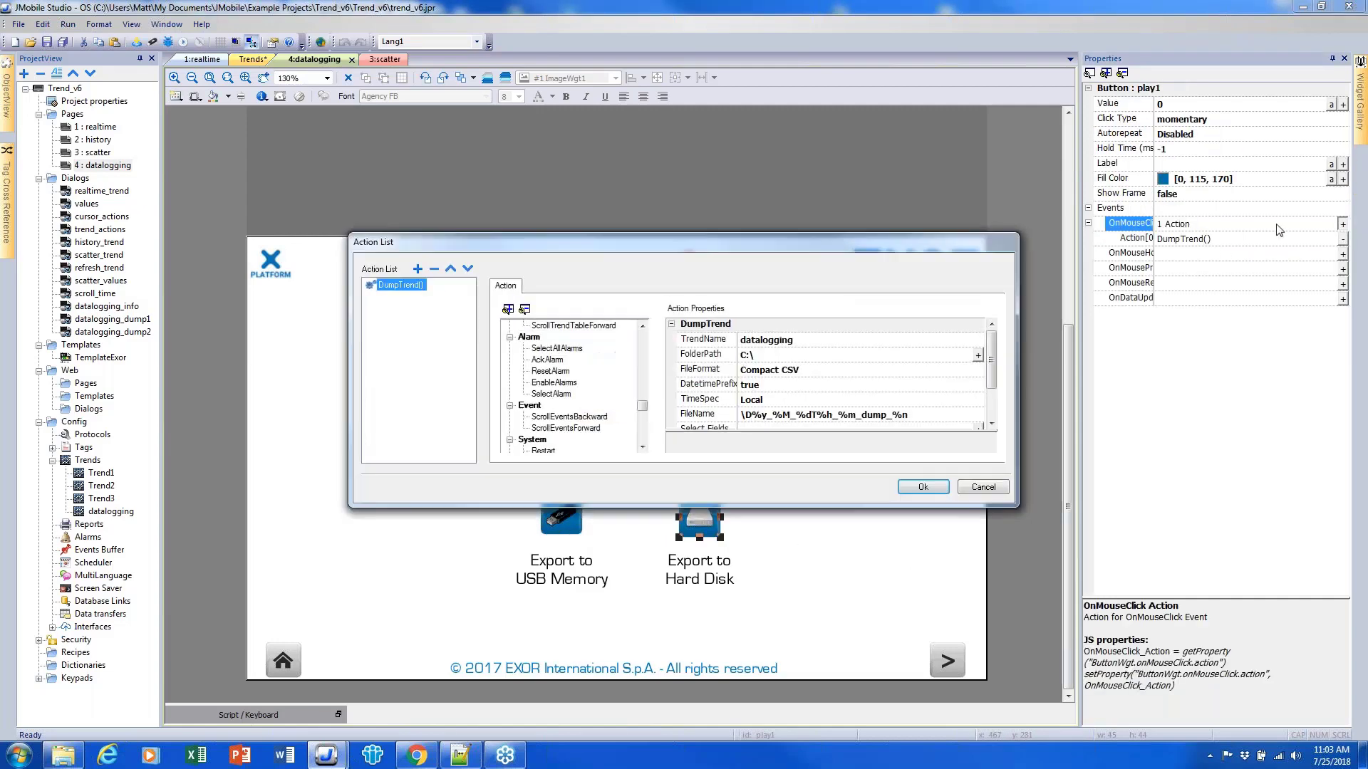
click(814, 363)
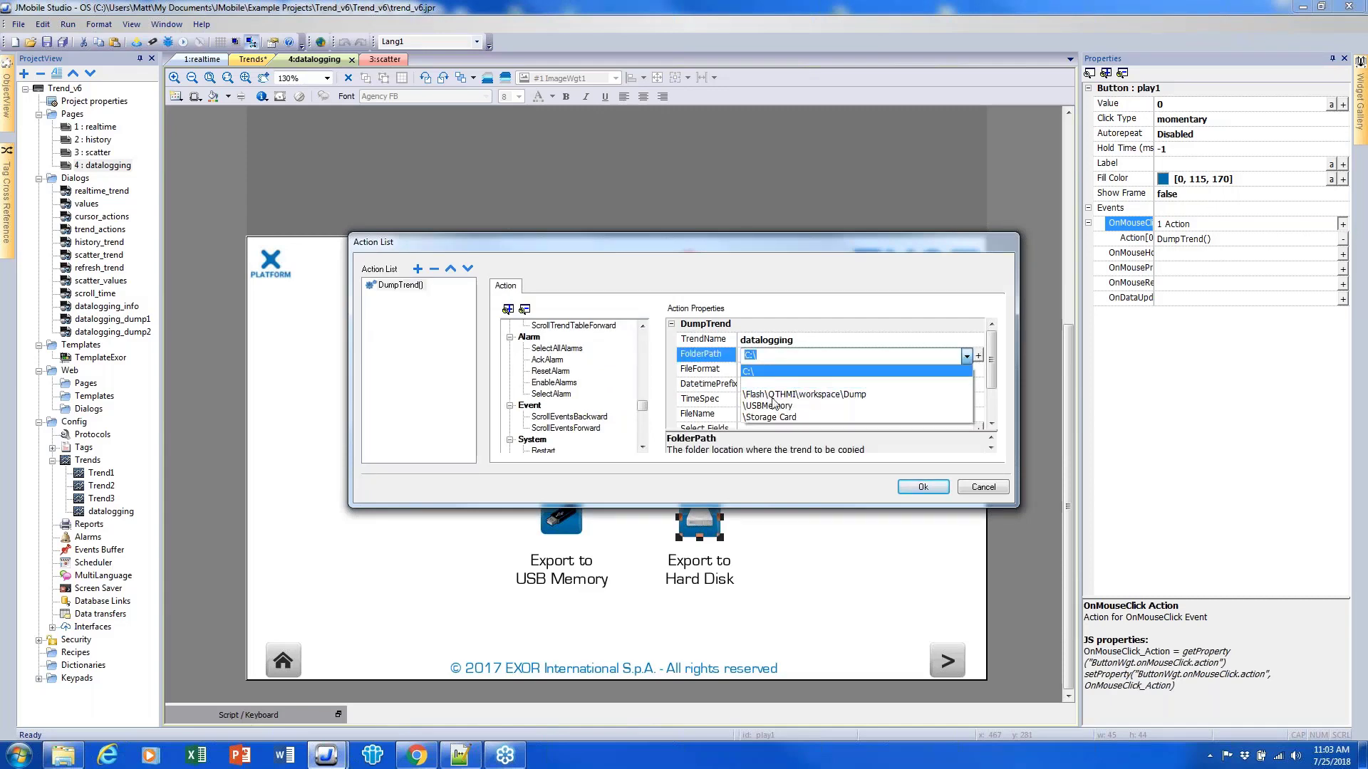
click(775, 369)
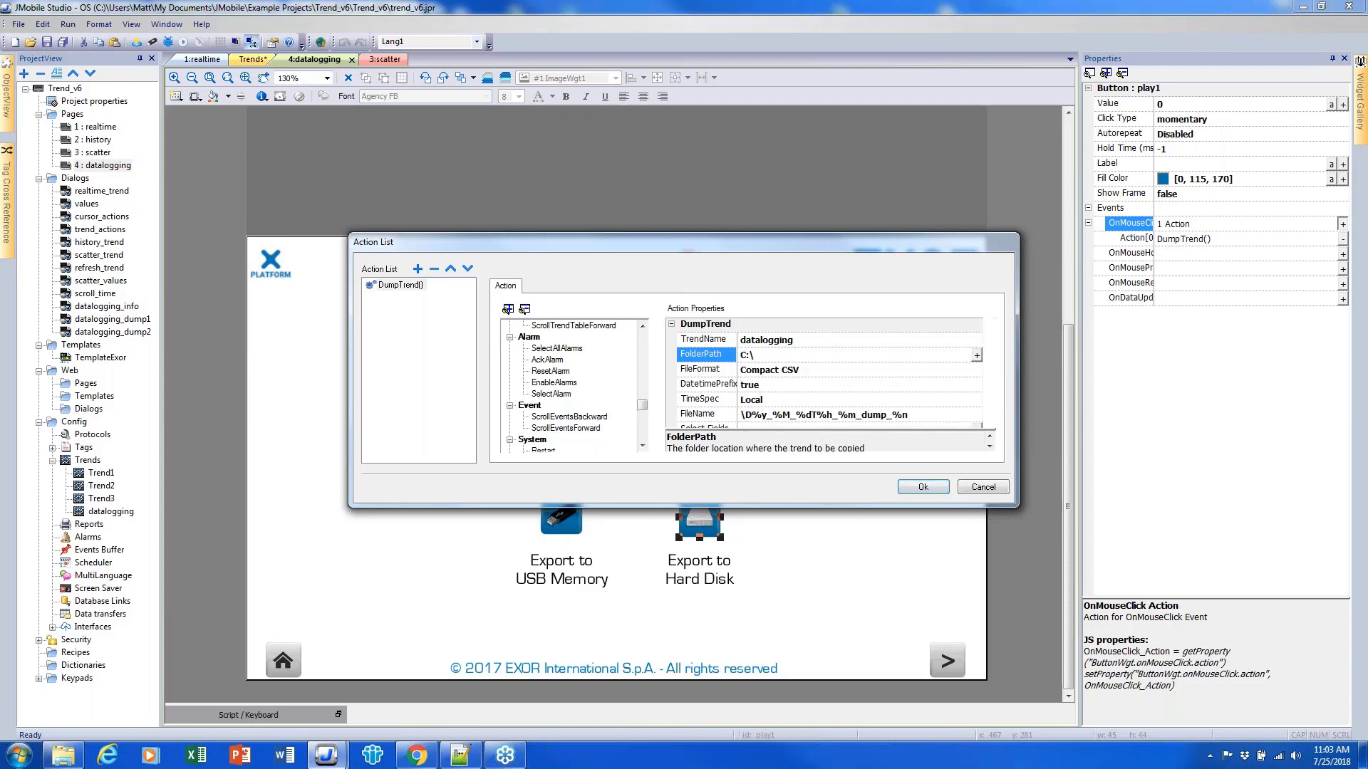
click(978, 487)
click(831, 484)
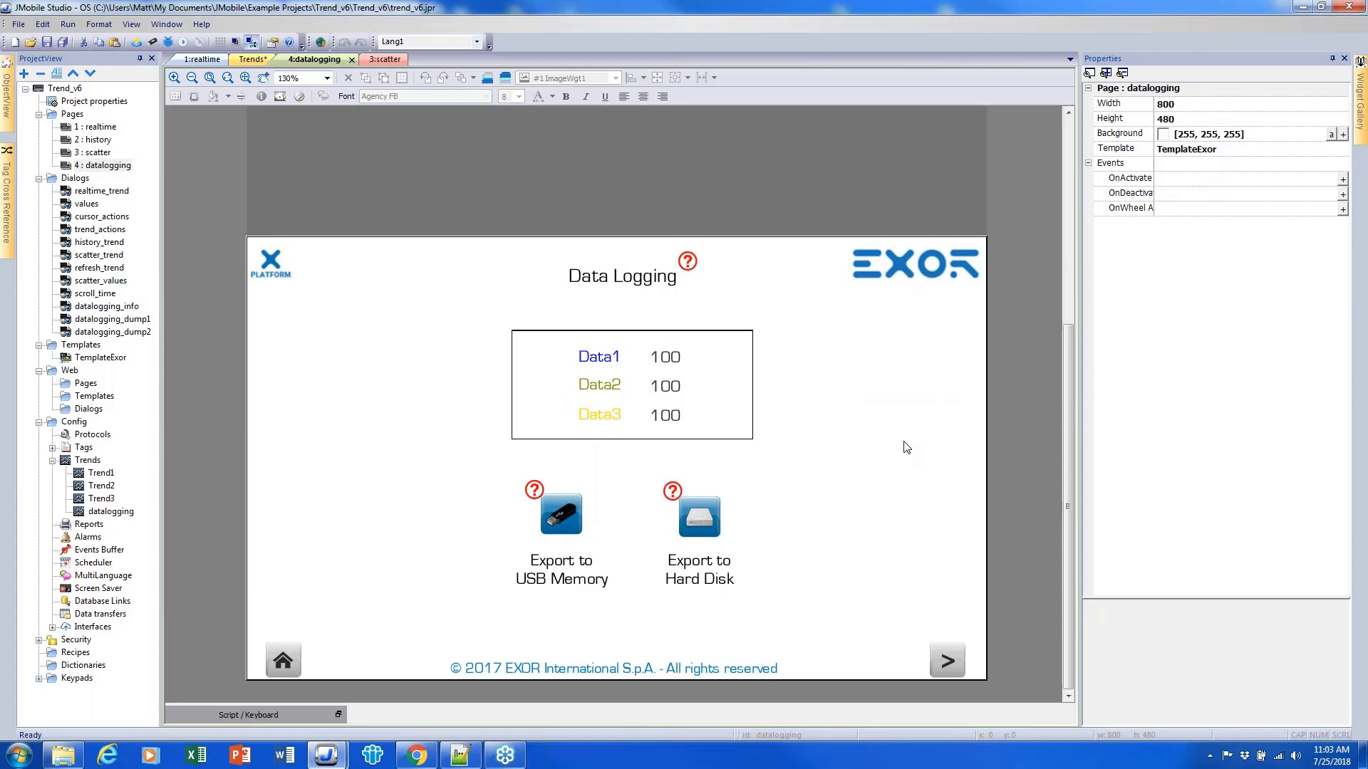
drag(1070, 361, 1060, 415)
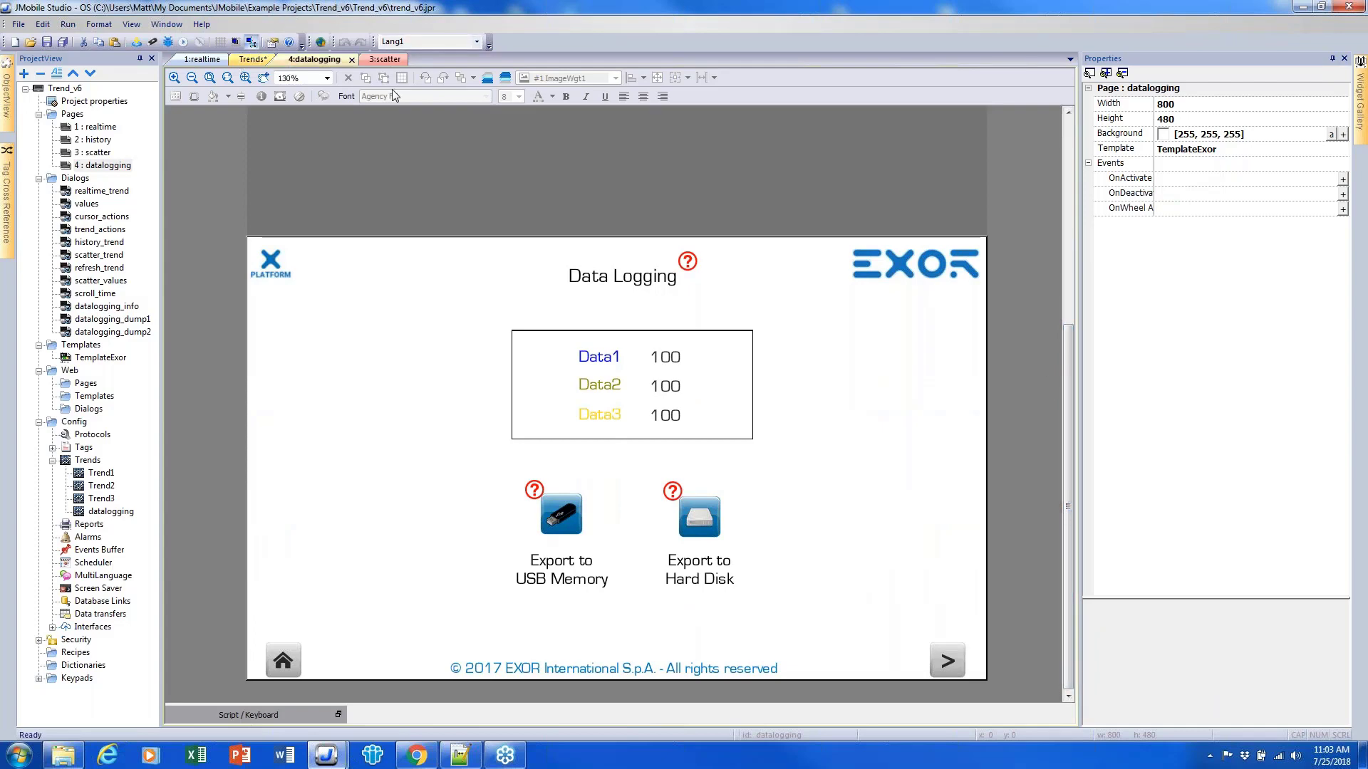
- Return to the Trends configuration, and search the help contents for "recipes"
click(252, 62)
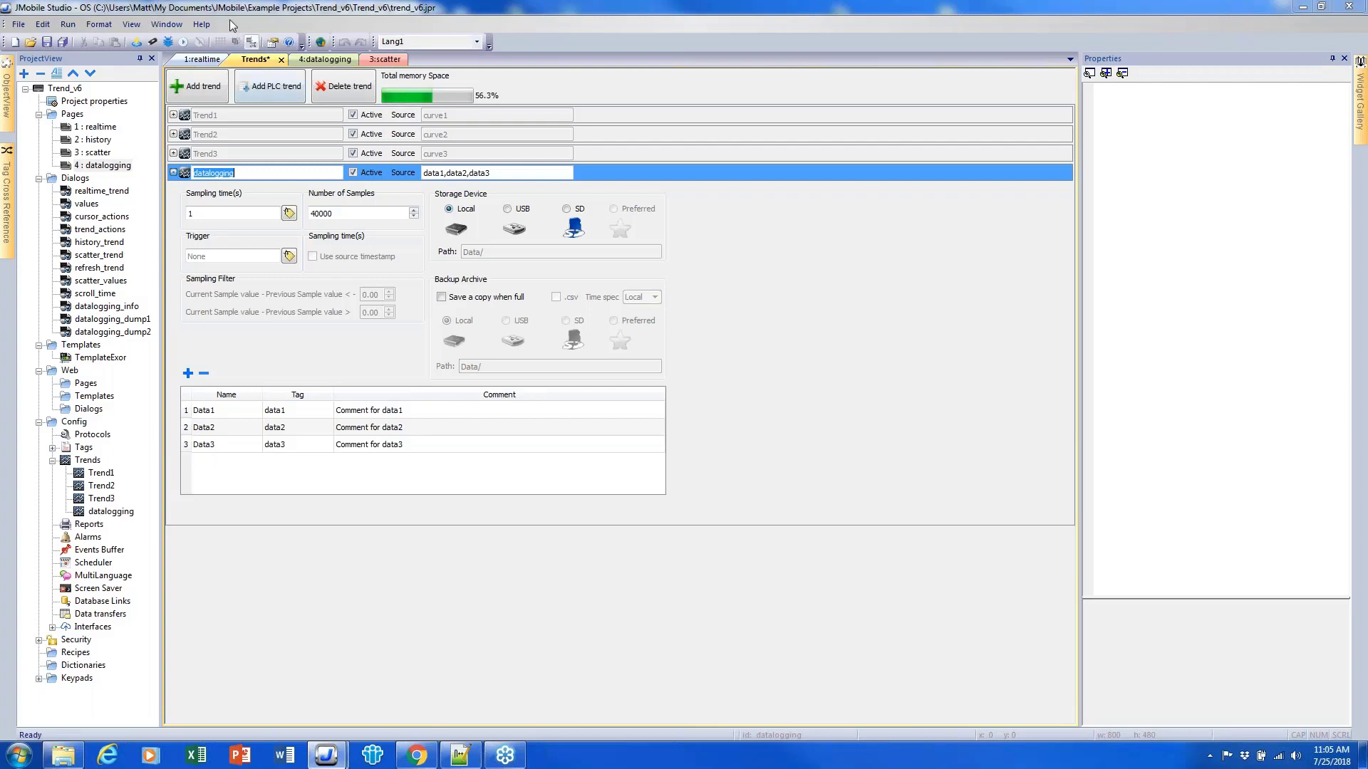
click(201, 26)
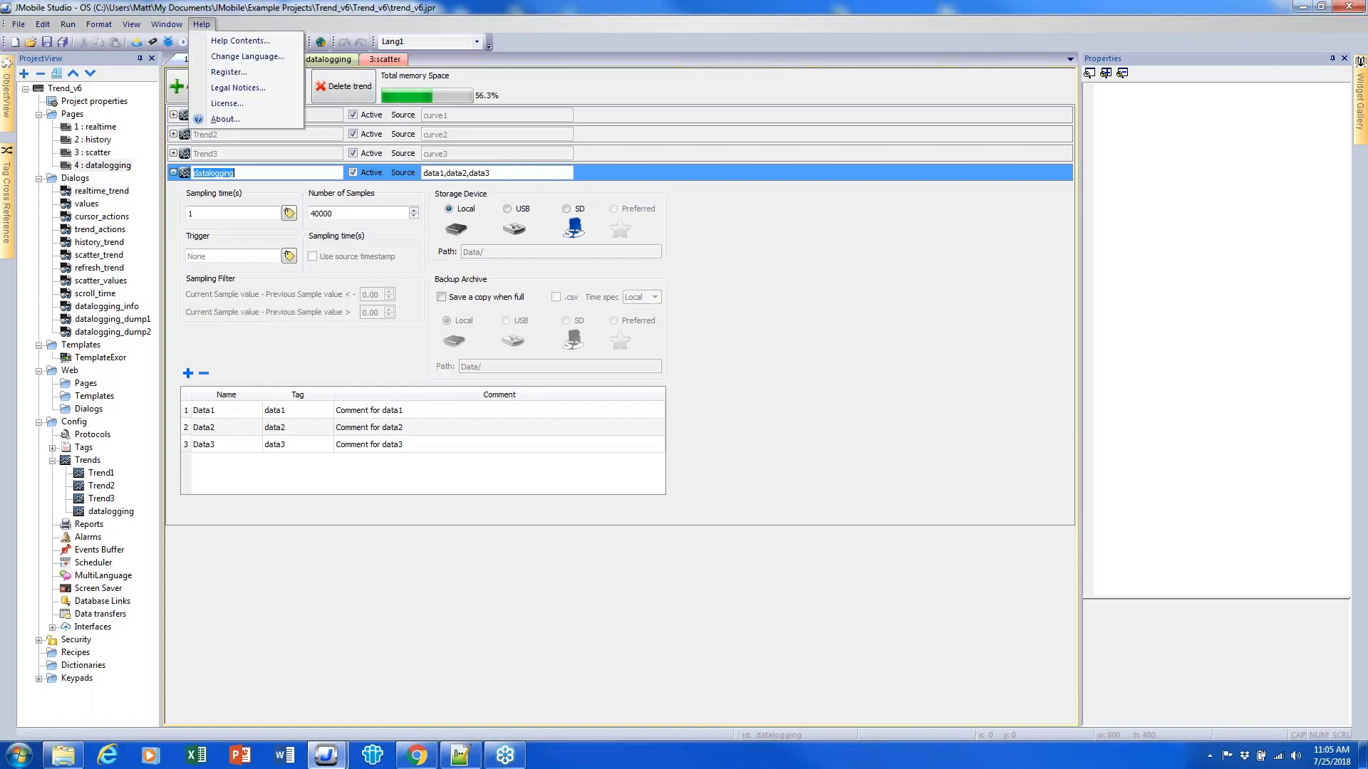
click(214, 41)
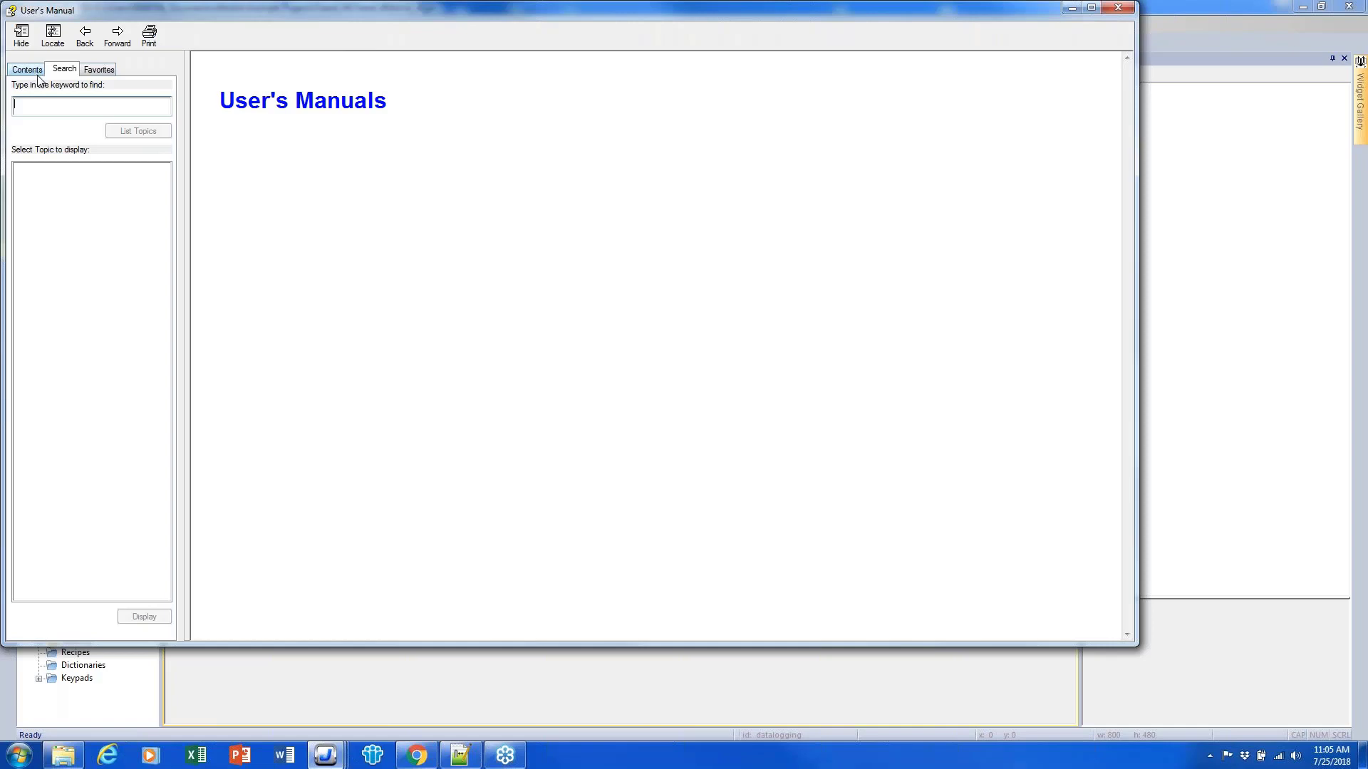
text(recipes)
key(Return)
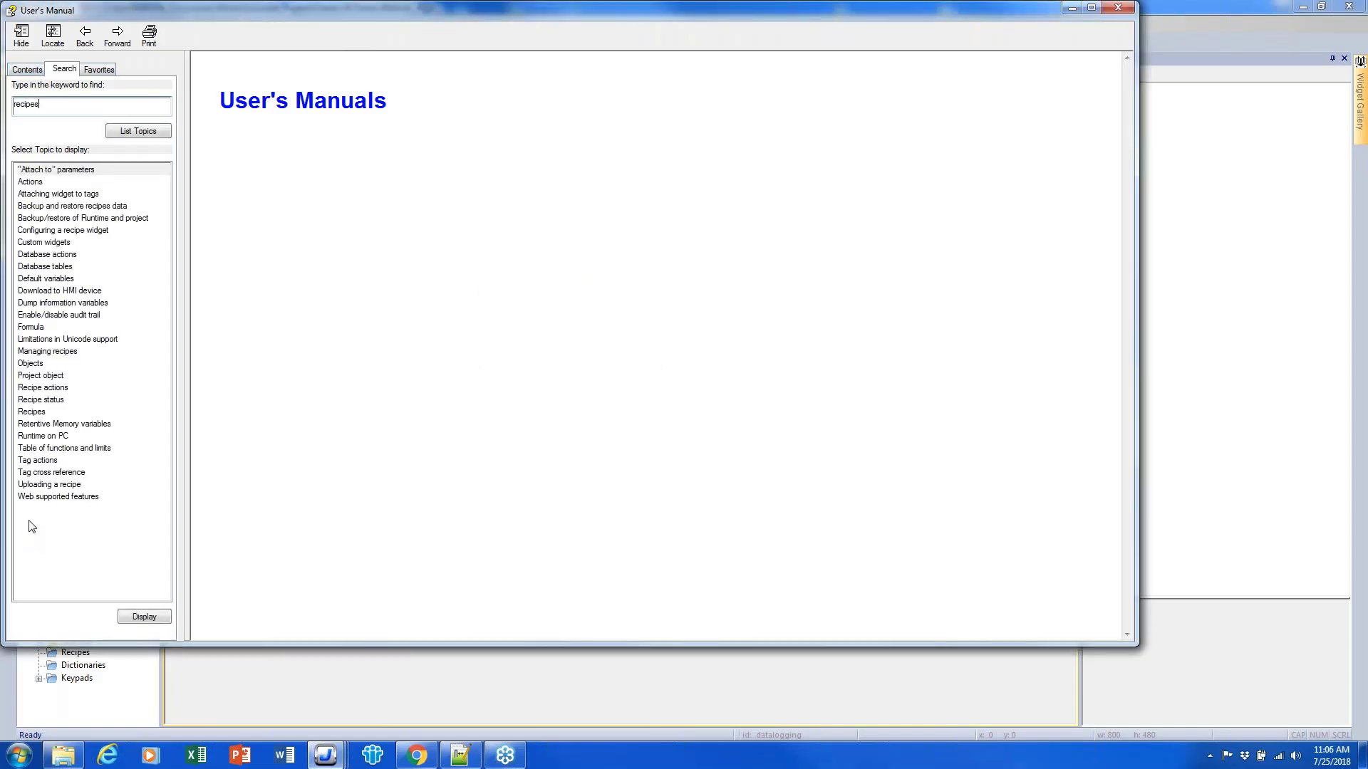
- Search the user's manual for "javascript" and look through the listed topics
double_click(52, 106)
text(javascript)
key(Return)
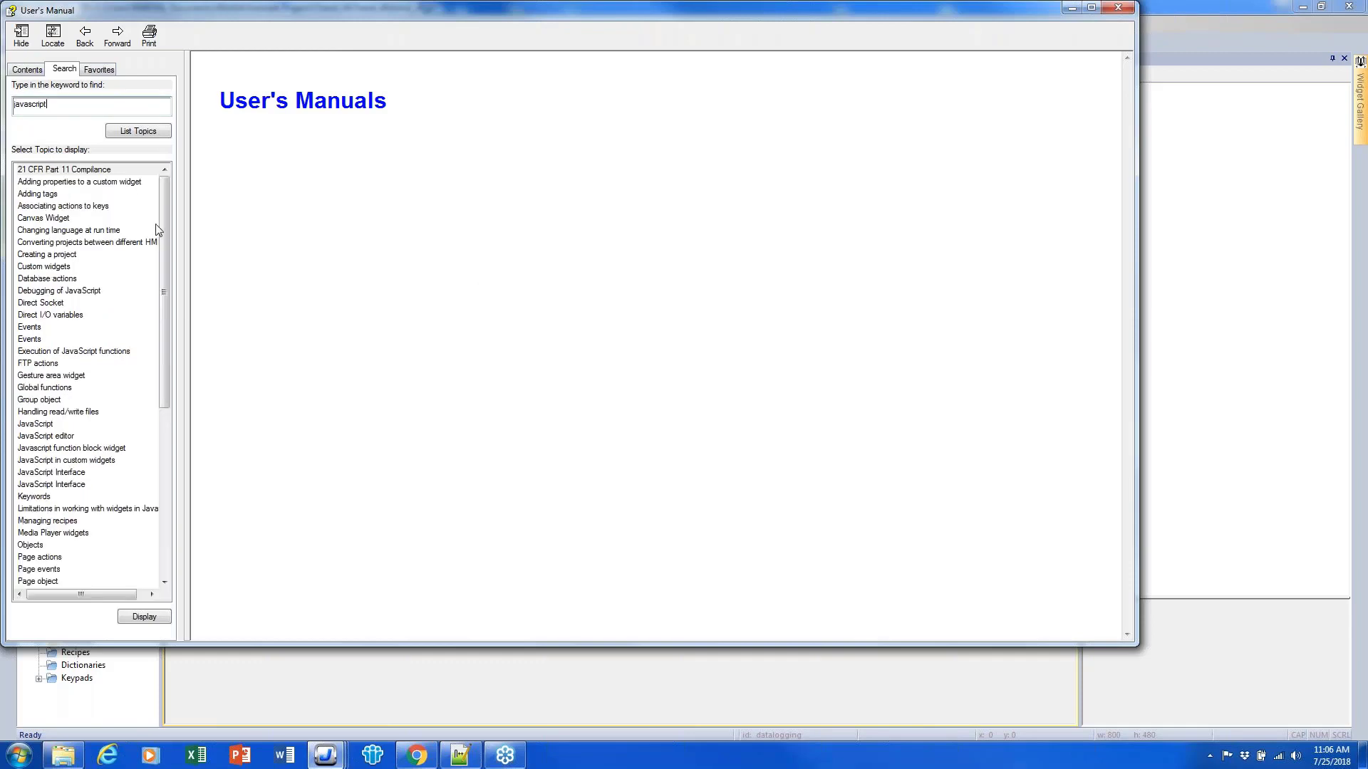
drag(168, 237, 172, 340)
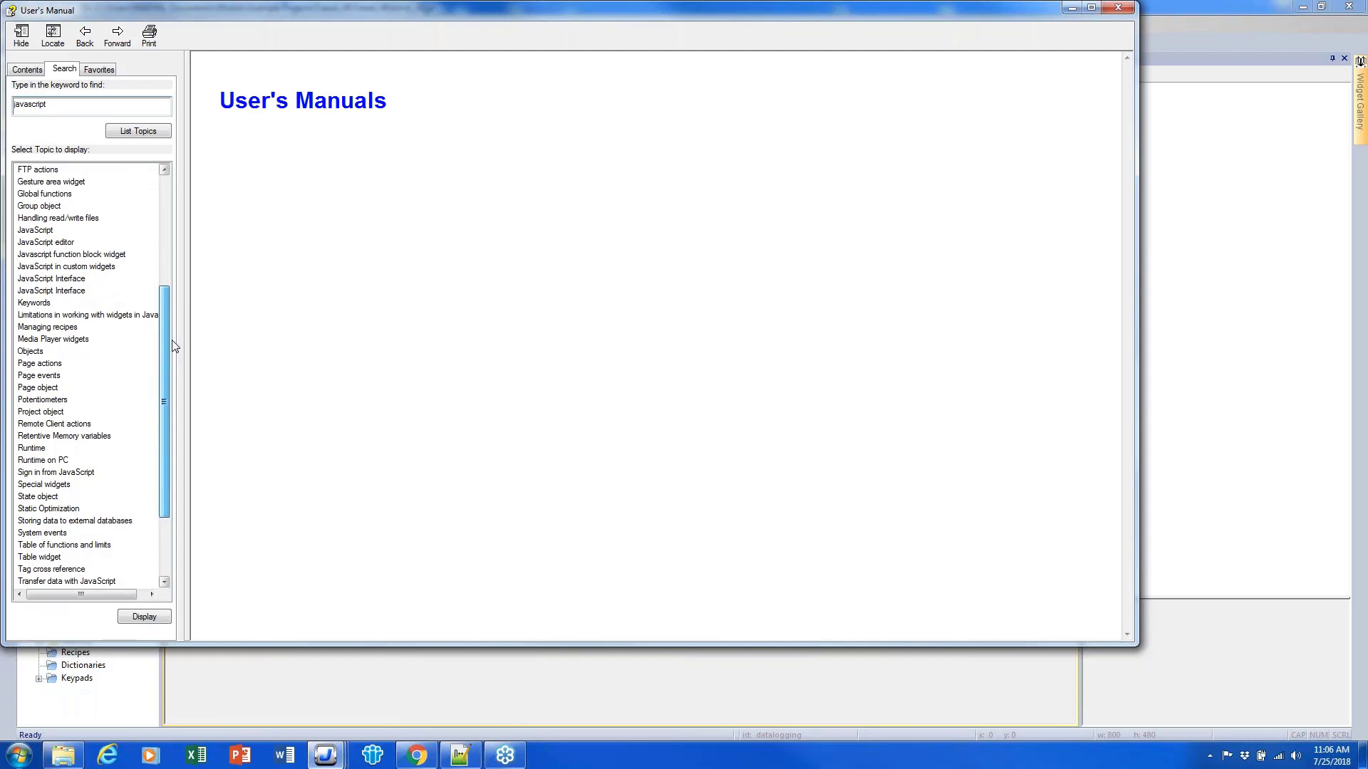
drag(175, 347, 175, 350)
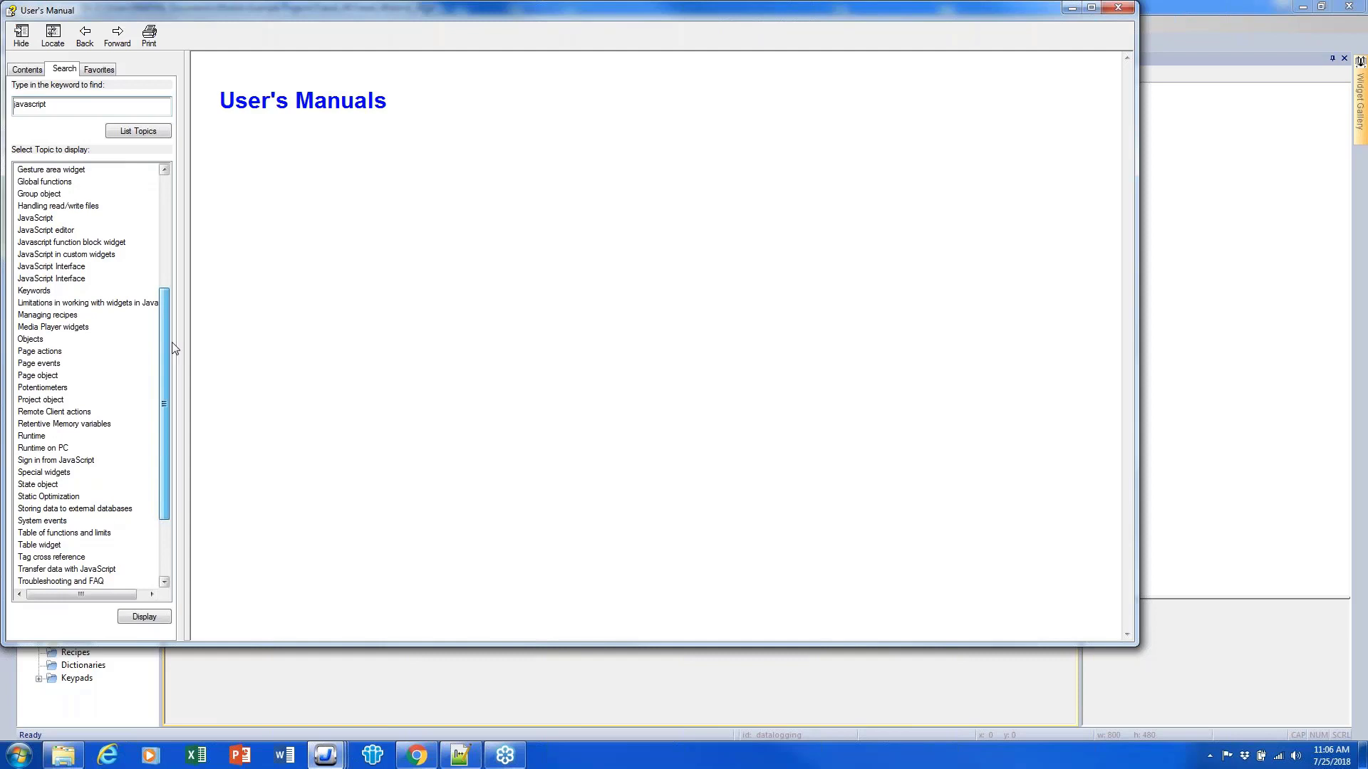
drag(174, 348, 170, 340)
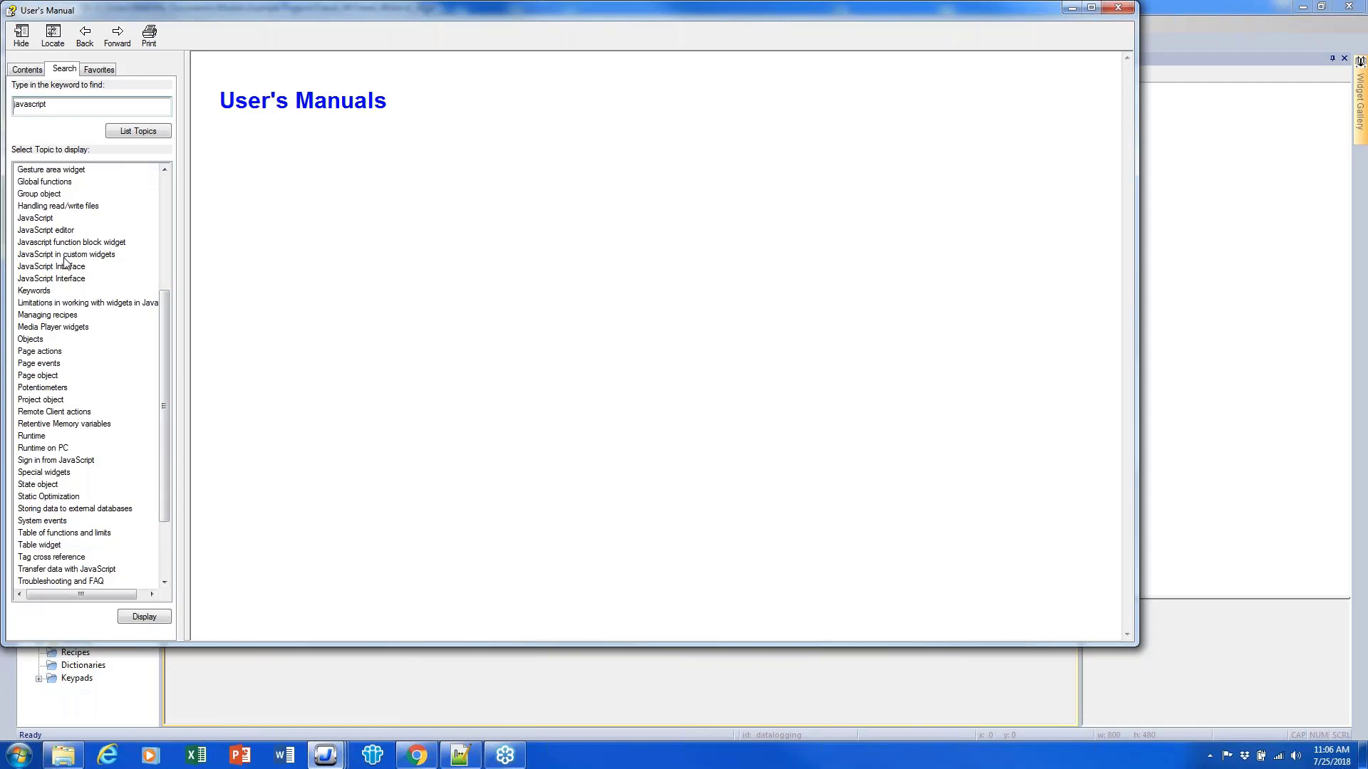
- Open the "Handling read/write files" help topic and read its Read file and Write file sections
click(60, 206)
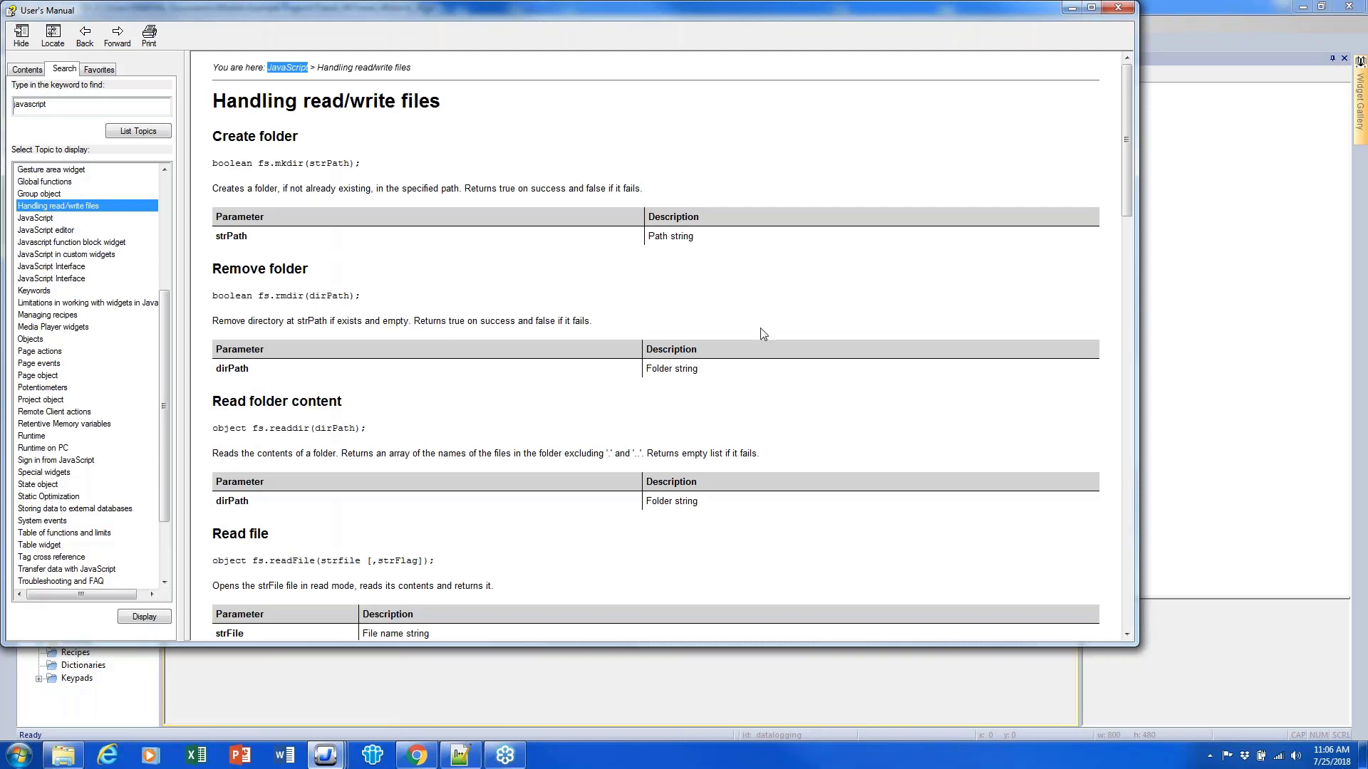
drag(1123, 166, 1129, 270)
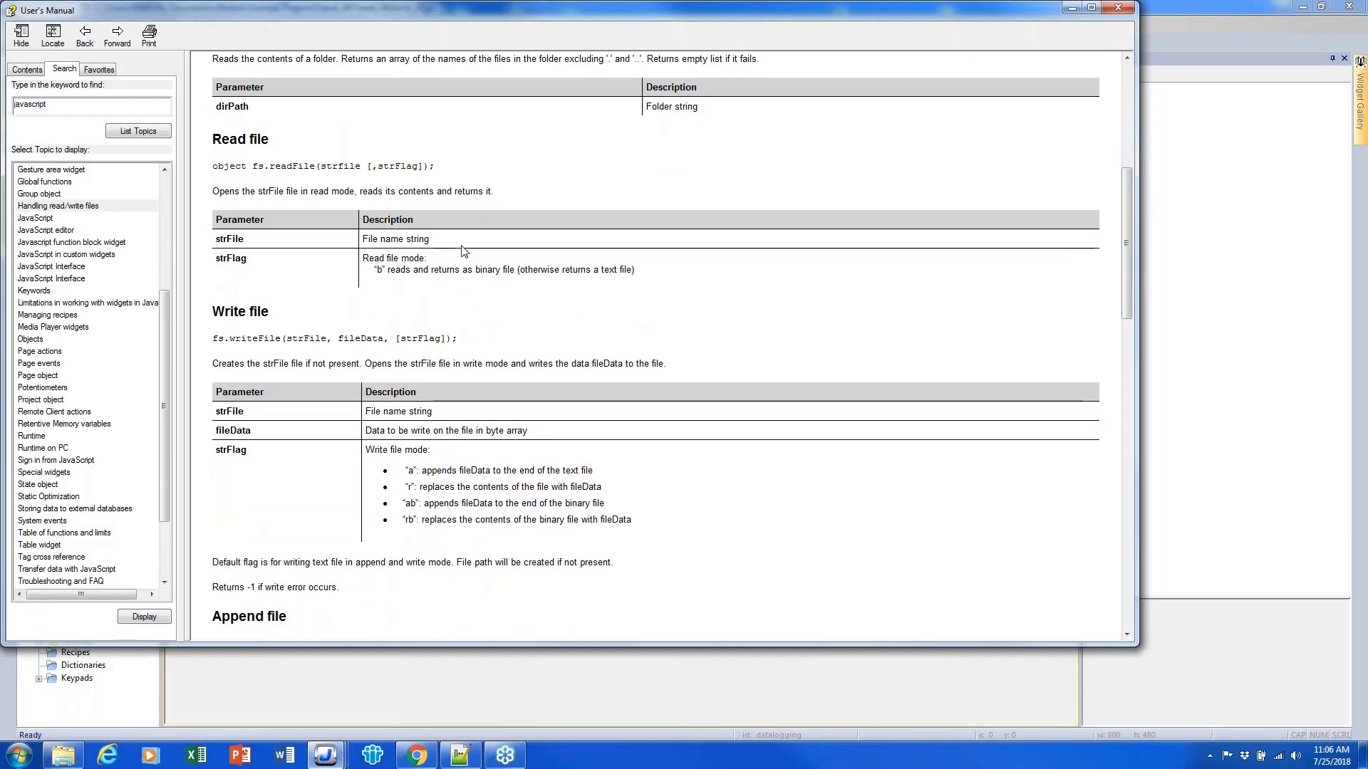
drag(1129, 221, 1129, 225)
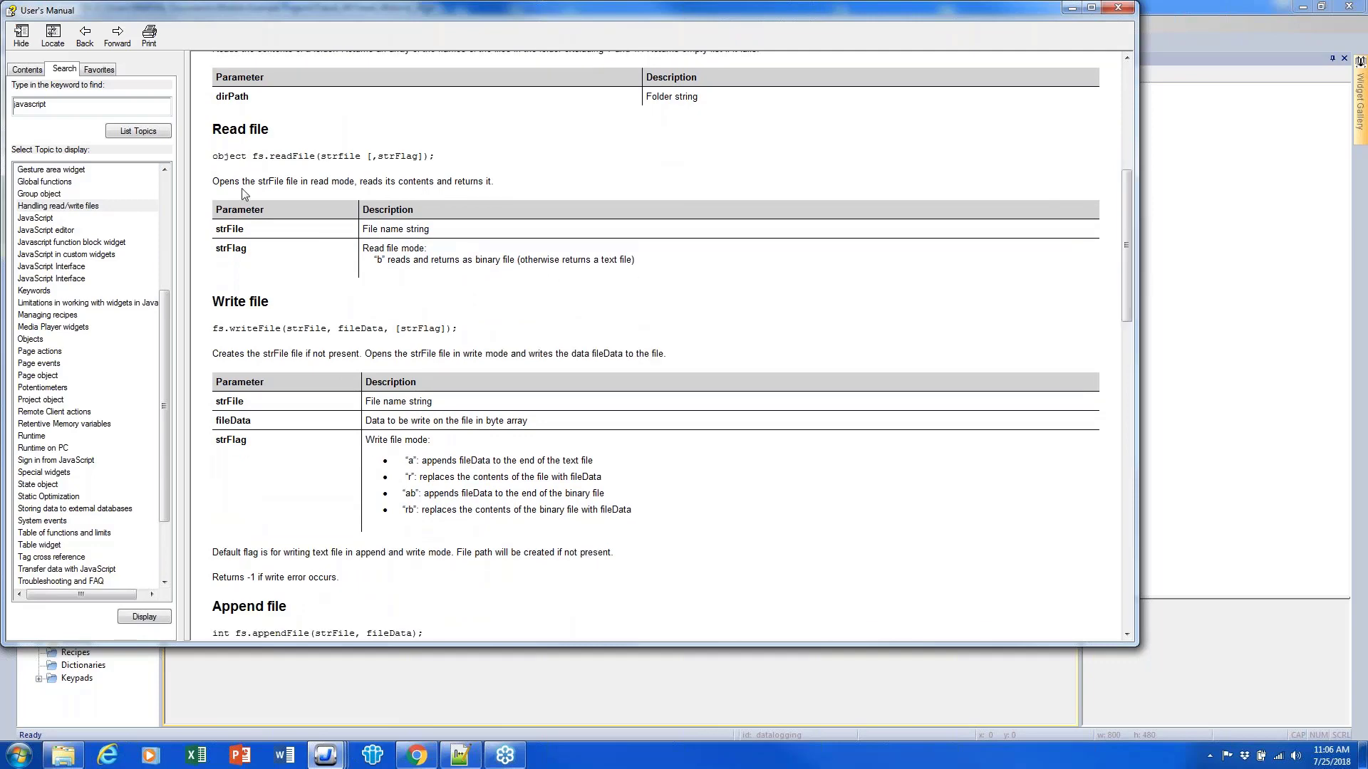
- Open the JavaScript topic in the user's manual and look through its list of subtopics
click(84, 219)
double_click(84, 220)
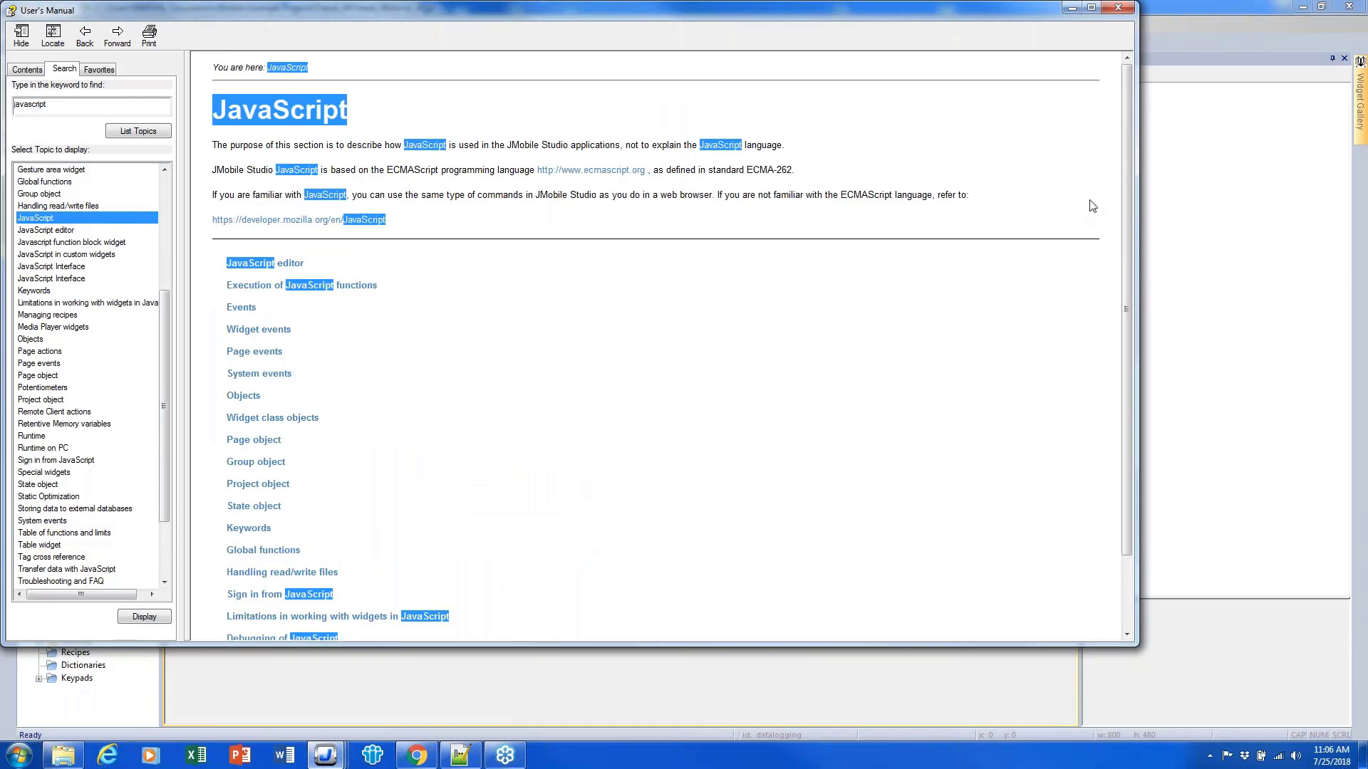
drag(1125, 186, 1124, 225)
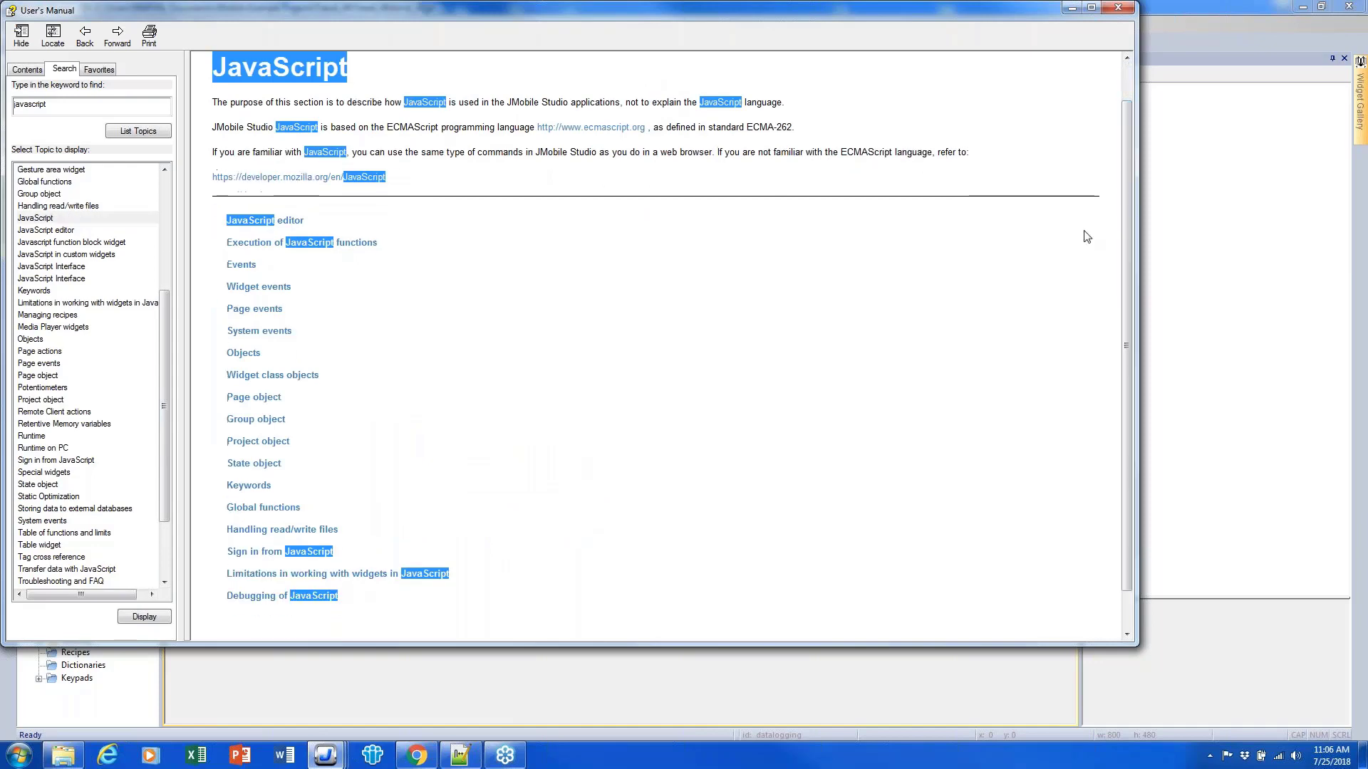
- Open the System events page, review its scheduler, alarm and onWheel sections, and return to the JavaScript topic
right_click(384, 382)
click(389, 334)
click(259, 331)
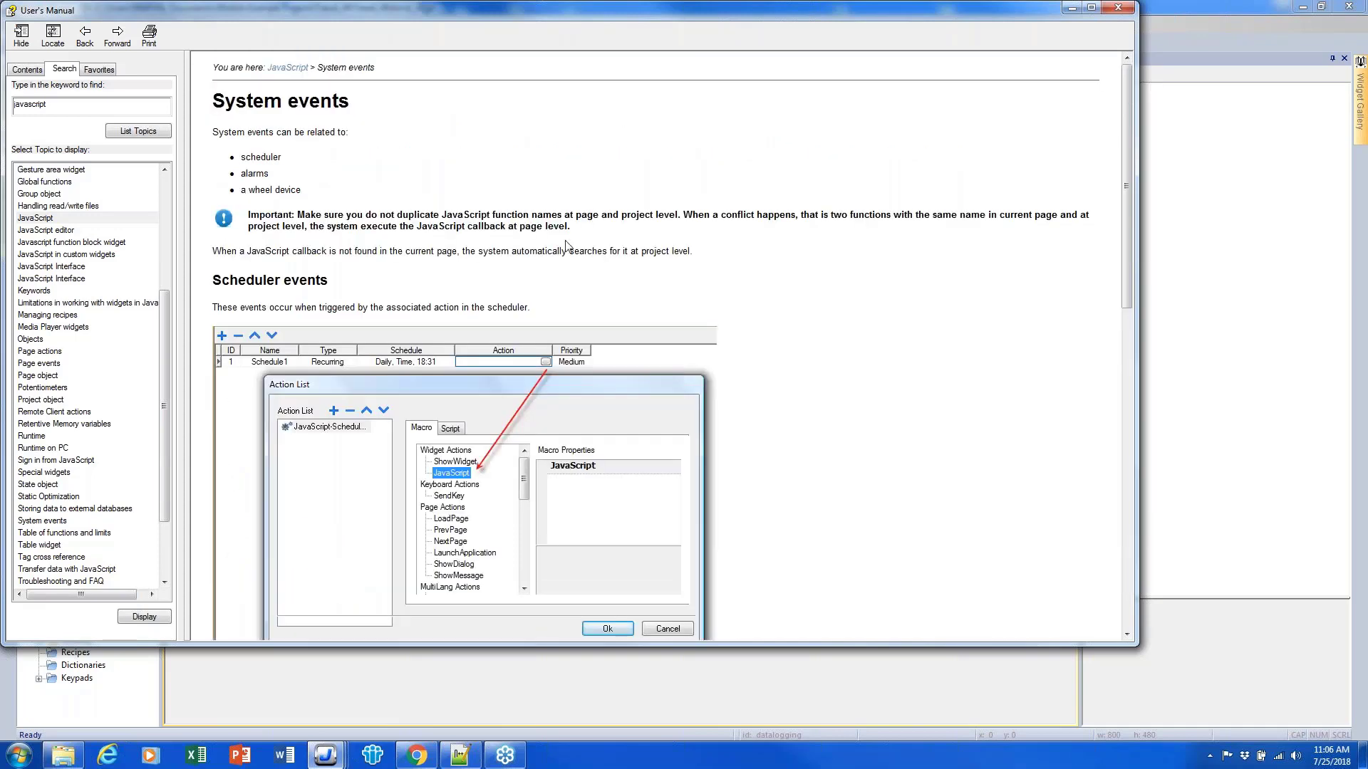
scroll(877, 352, down, 1)
scroll(877, 352, down, 1)
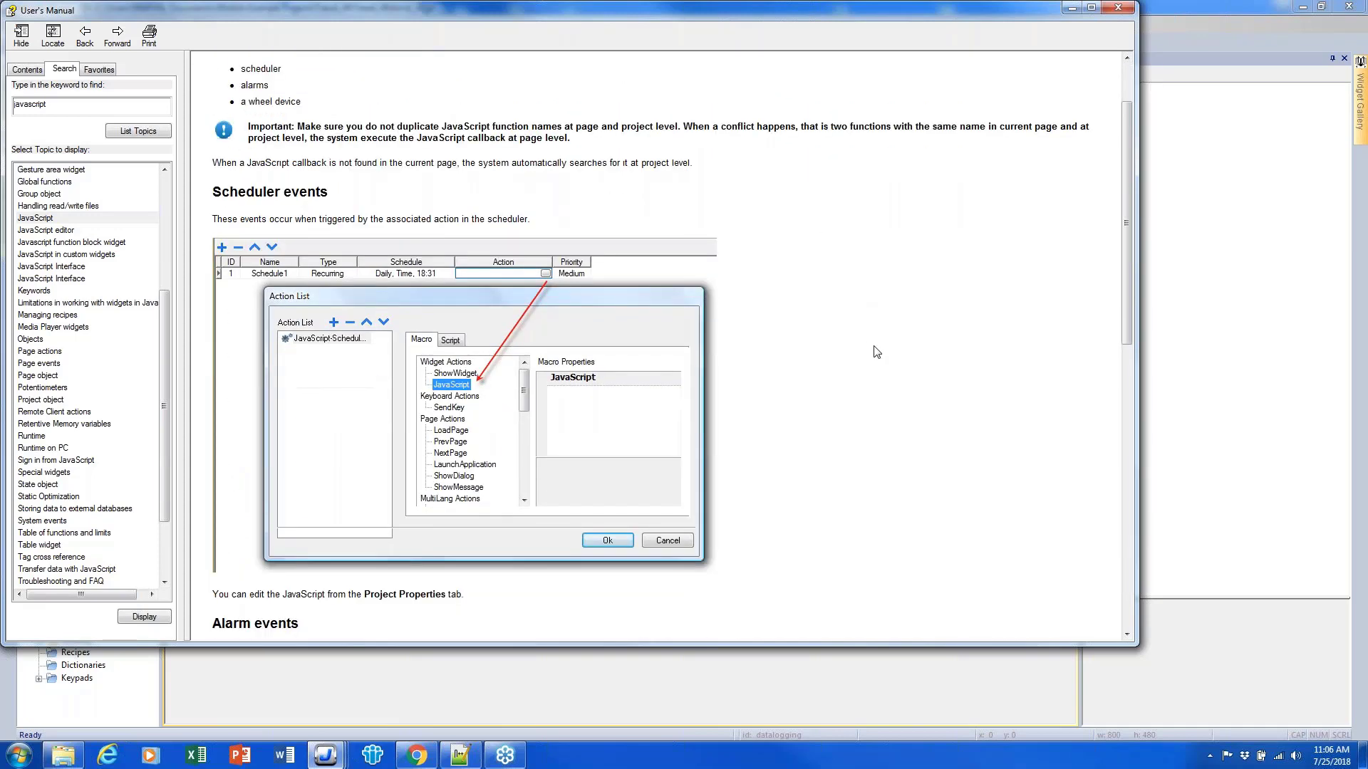
scroll(876, 352, down, 1)
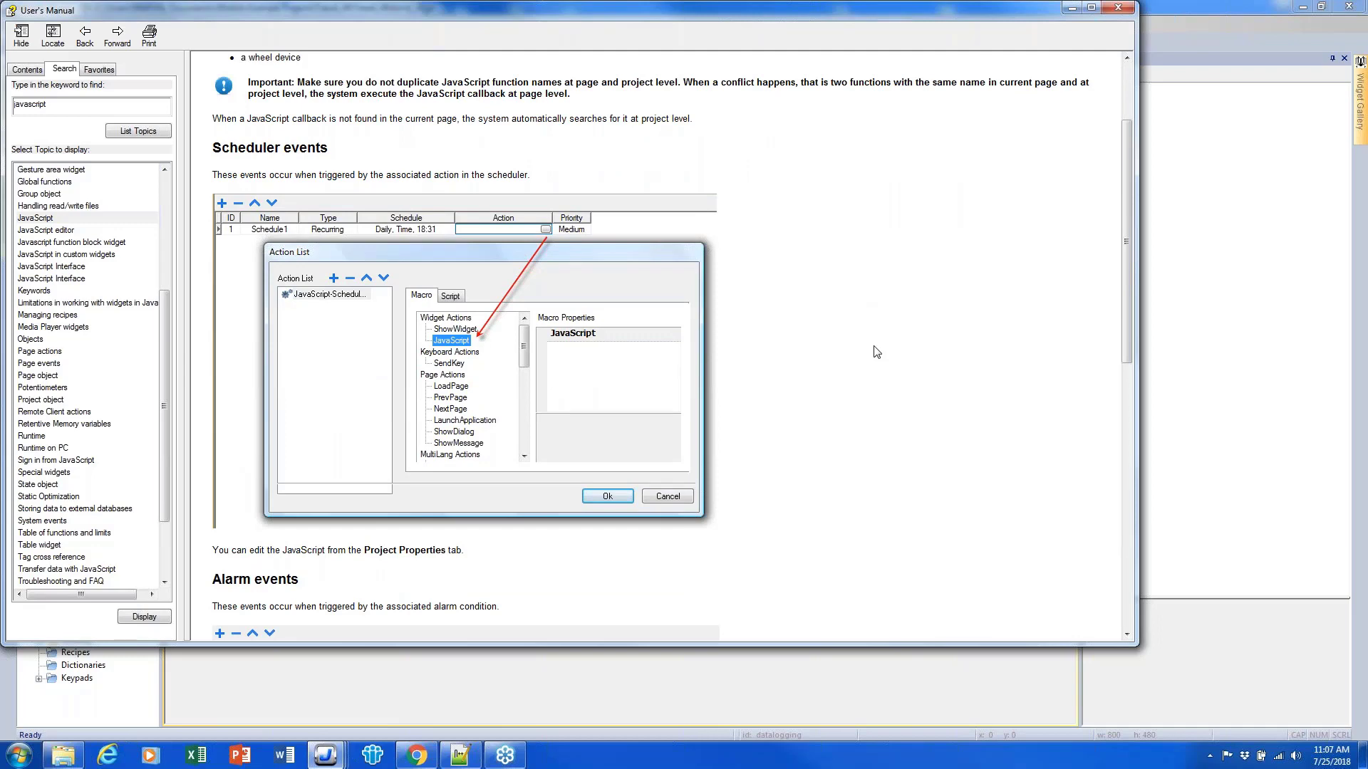
scroll(876, 352, down, 13)
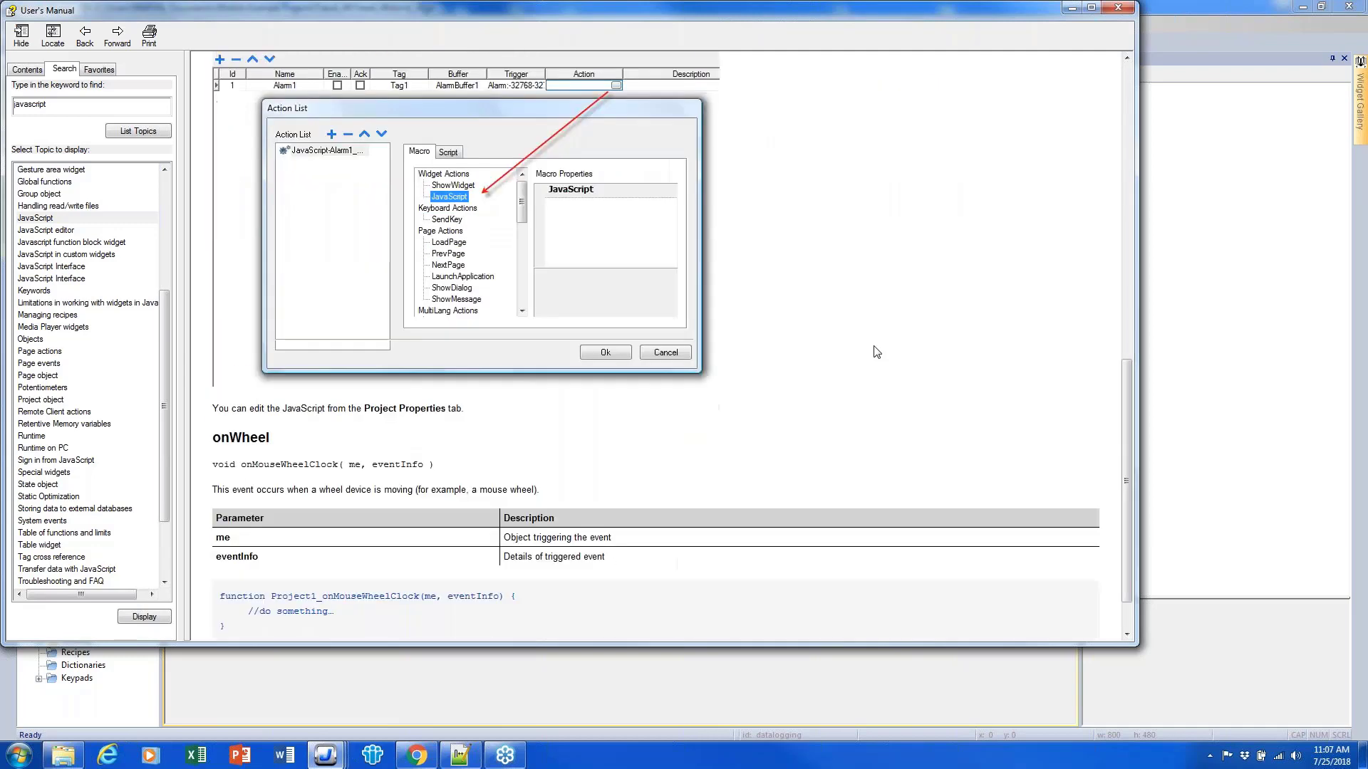
scroll(782, 310, up, 16)
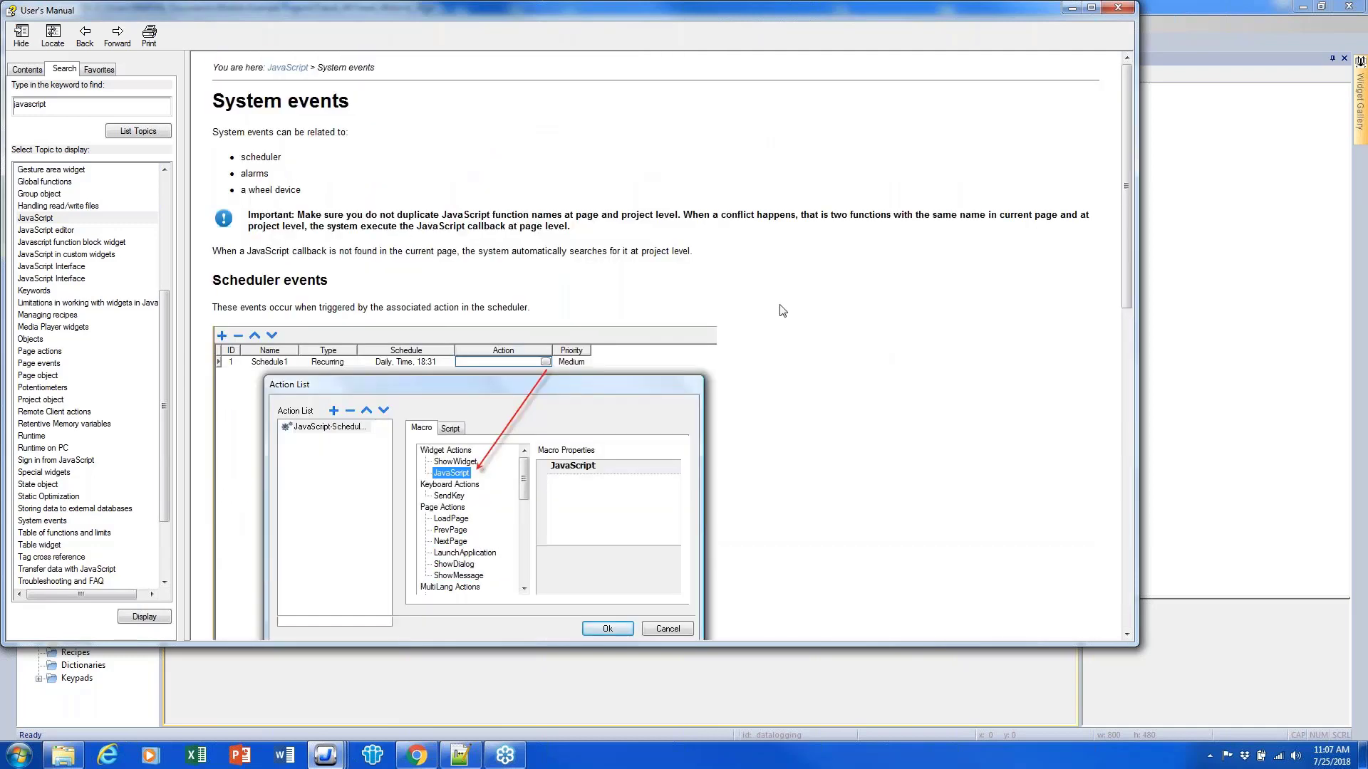
click(85, 34)
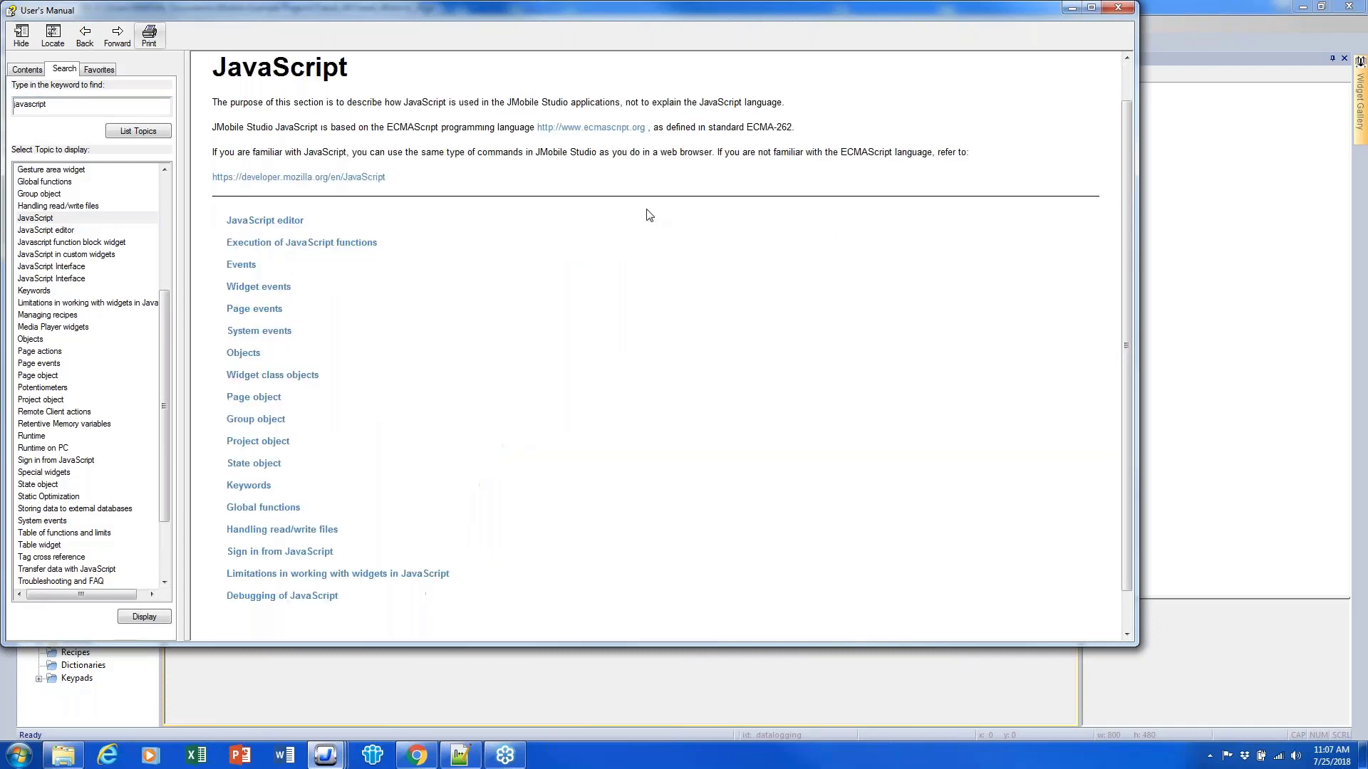
- View the Events page, read through the Widget events page down to onDataUpdate, and return to the JavaScript topic
click(242, 265)
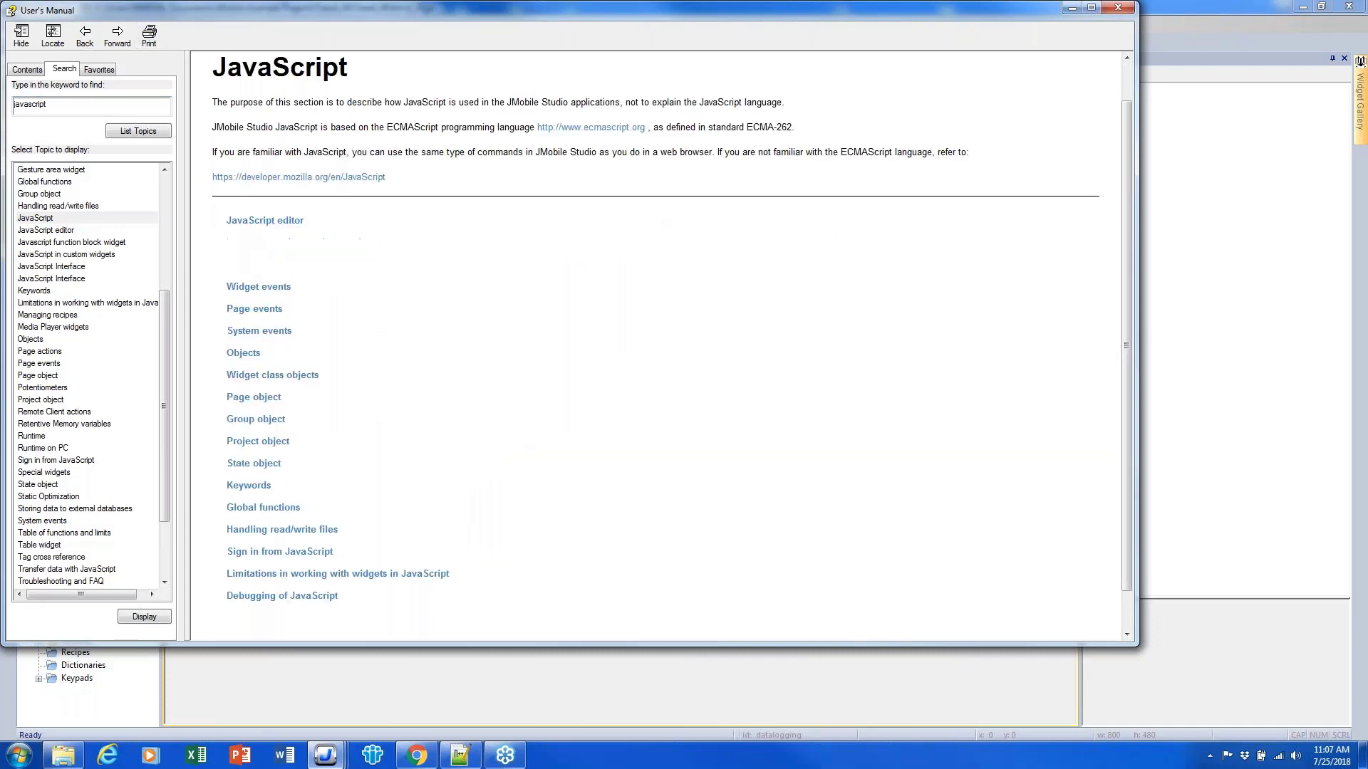
click(84, 37)
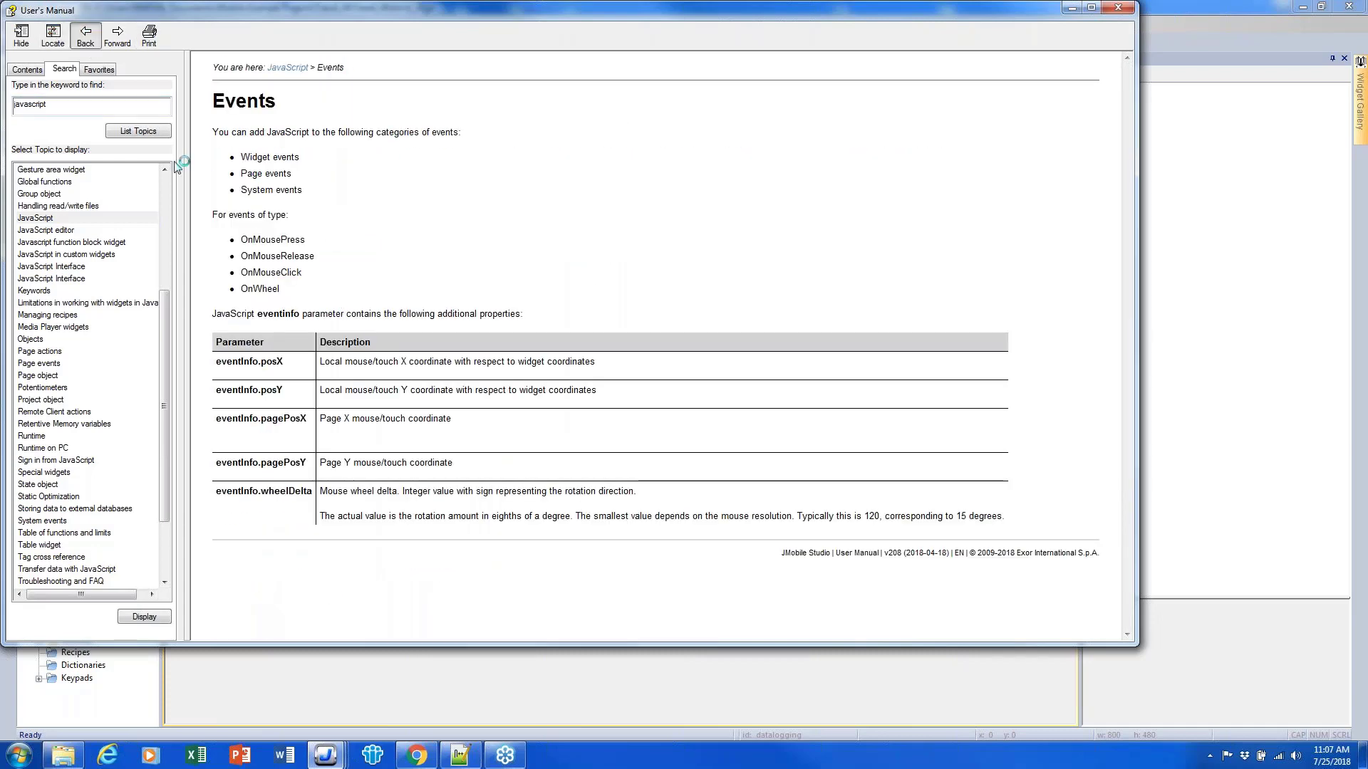
click(256, 287)
scroll(333, 331, down, 3)
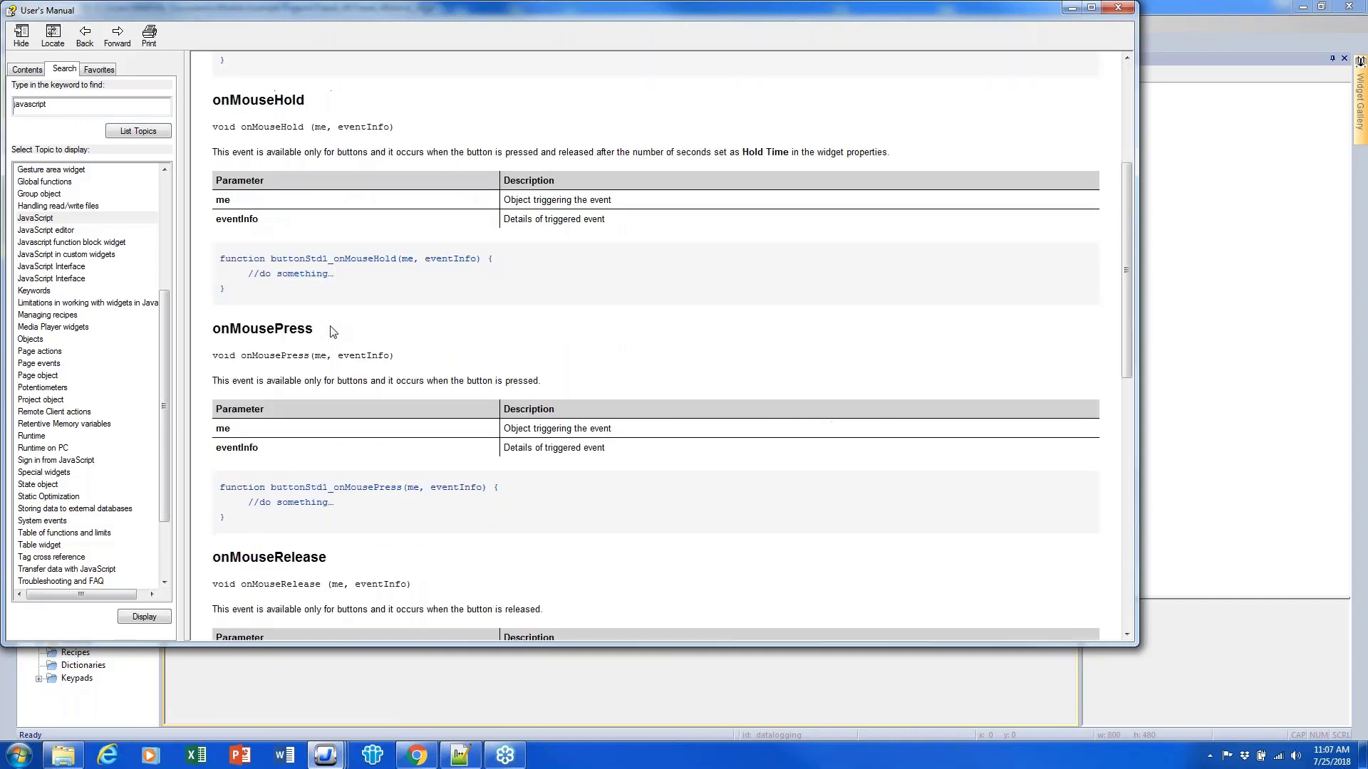
scroll(331, 328, down, 10)
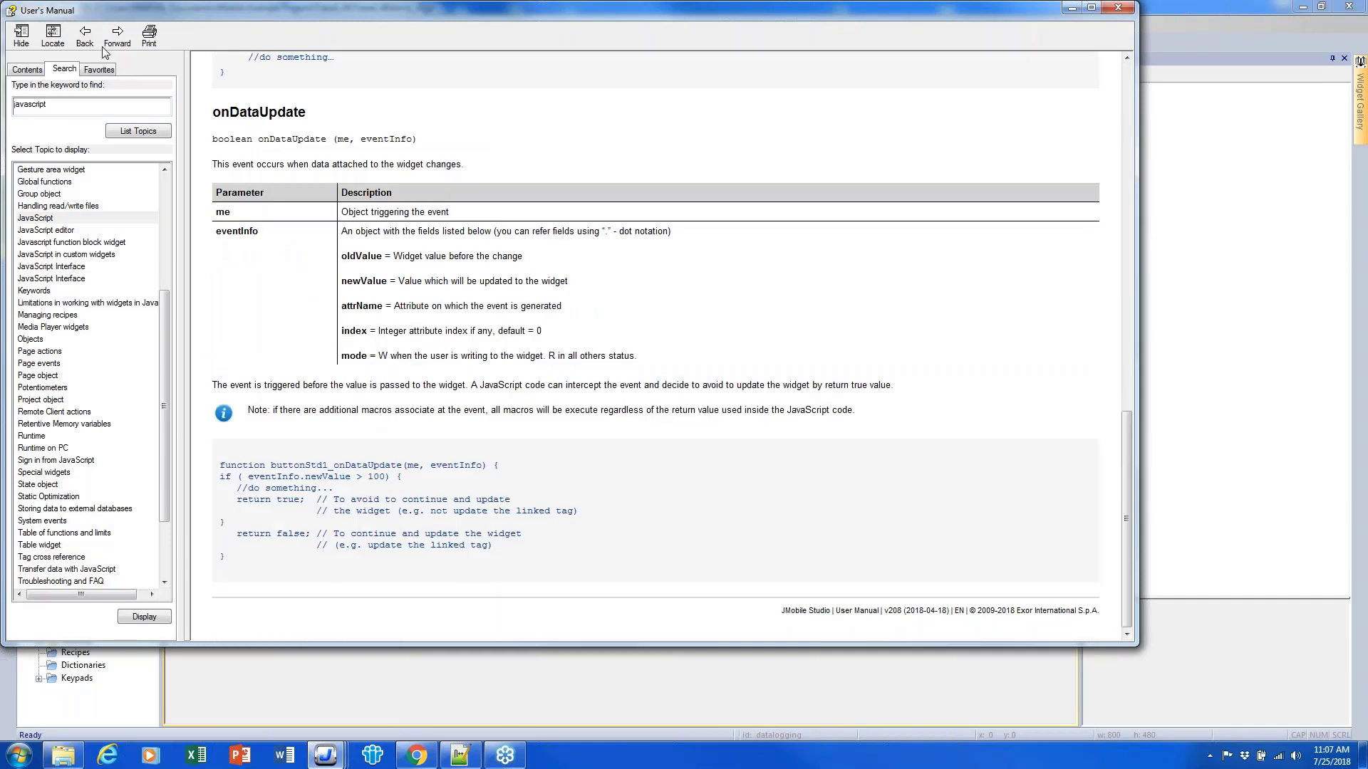
click(87, 42)
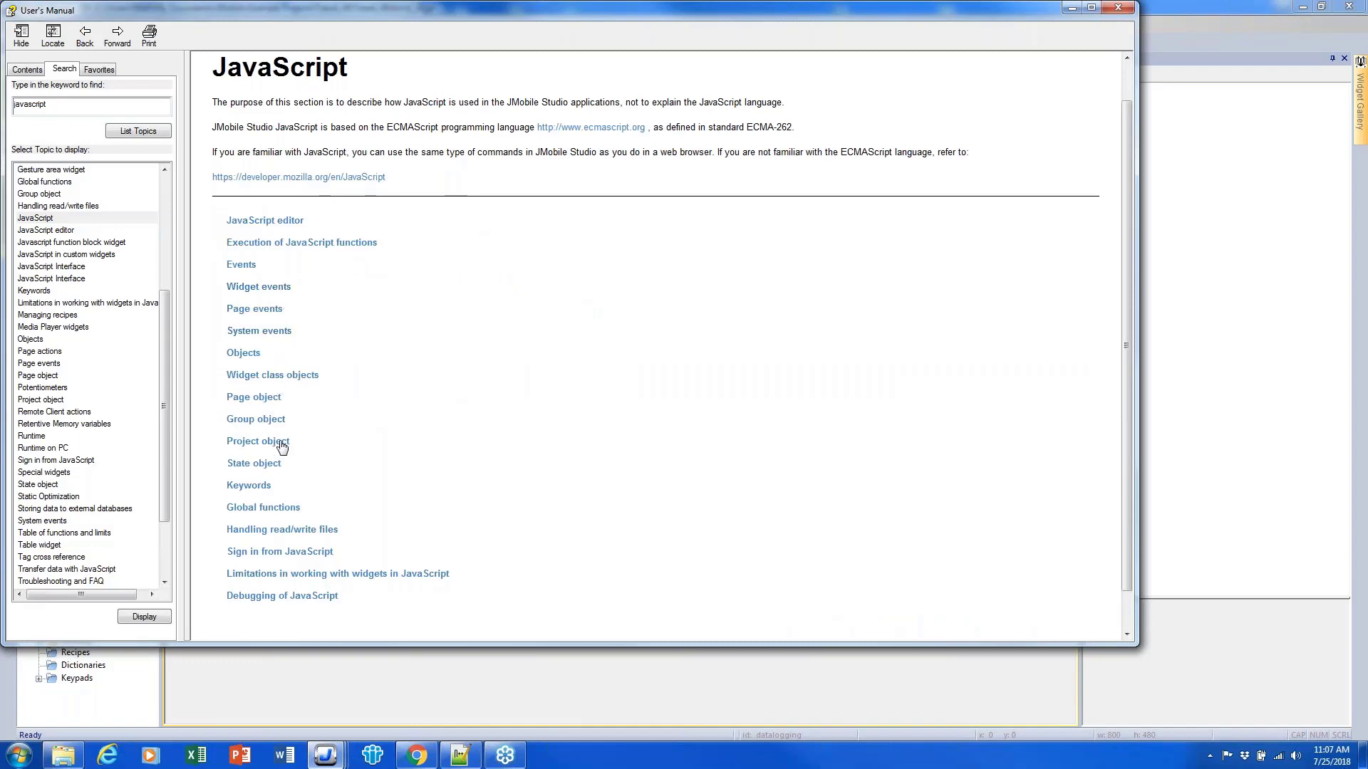
- Open the Widget class objects page, skim its widget properties, and return to the JavaScript topic
click(285, 378)
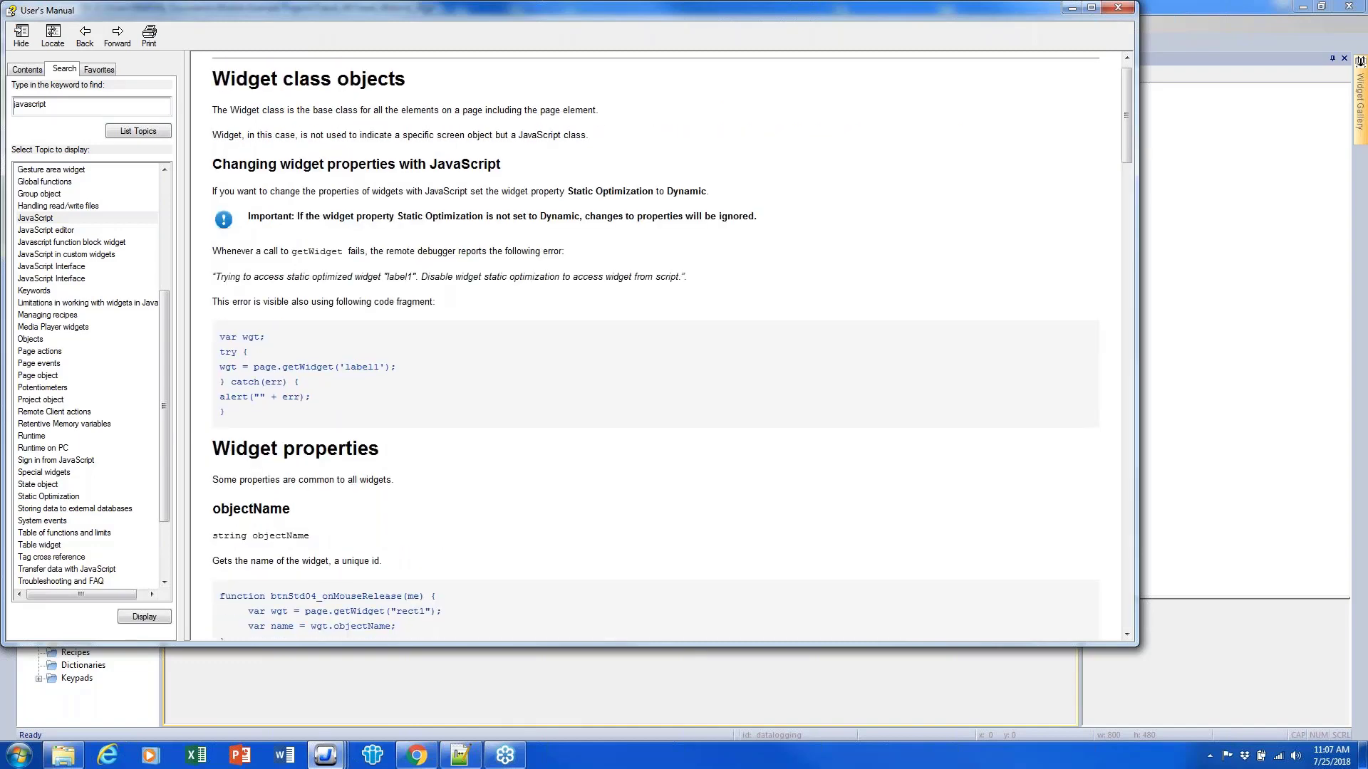
scroll(655, 350, down, 20)
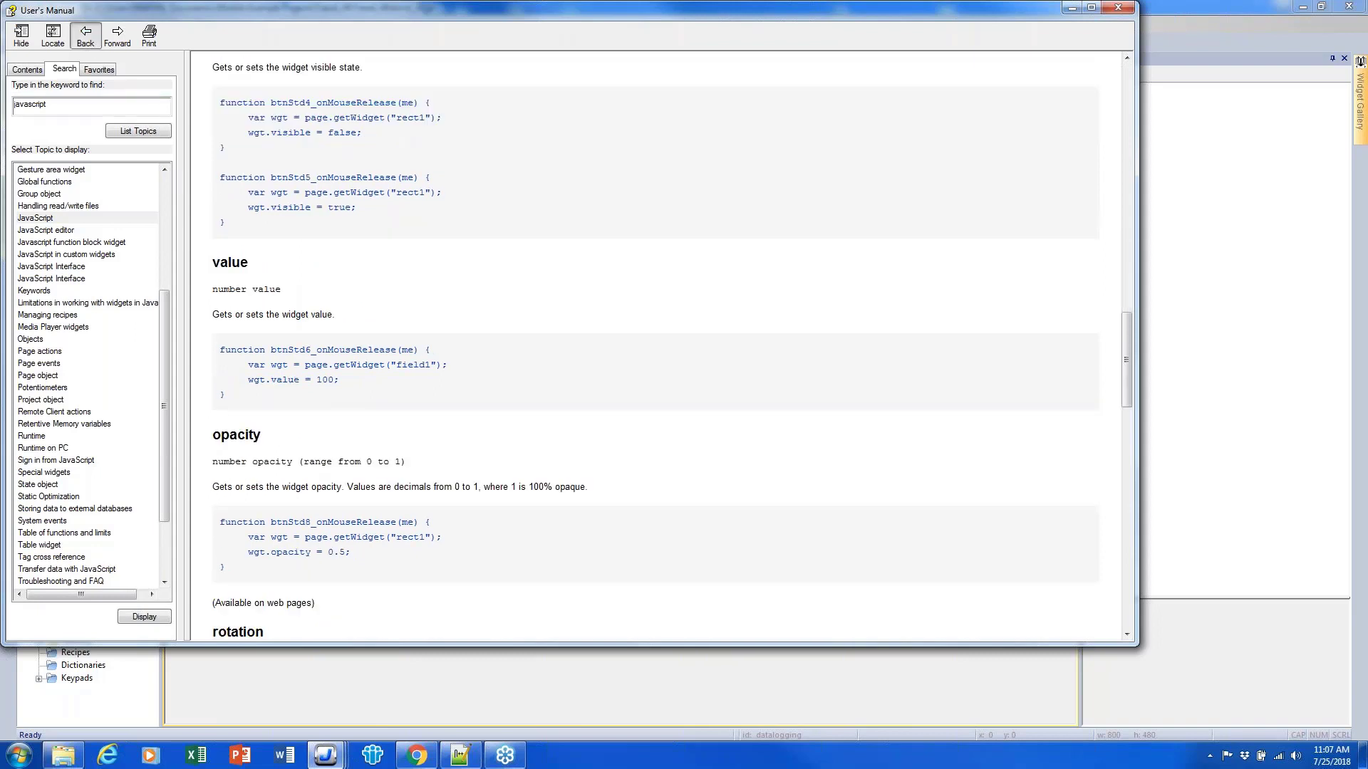
click(84, 36)
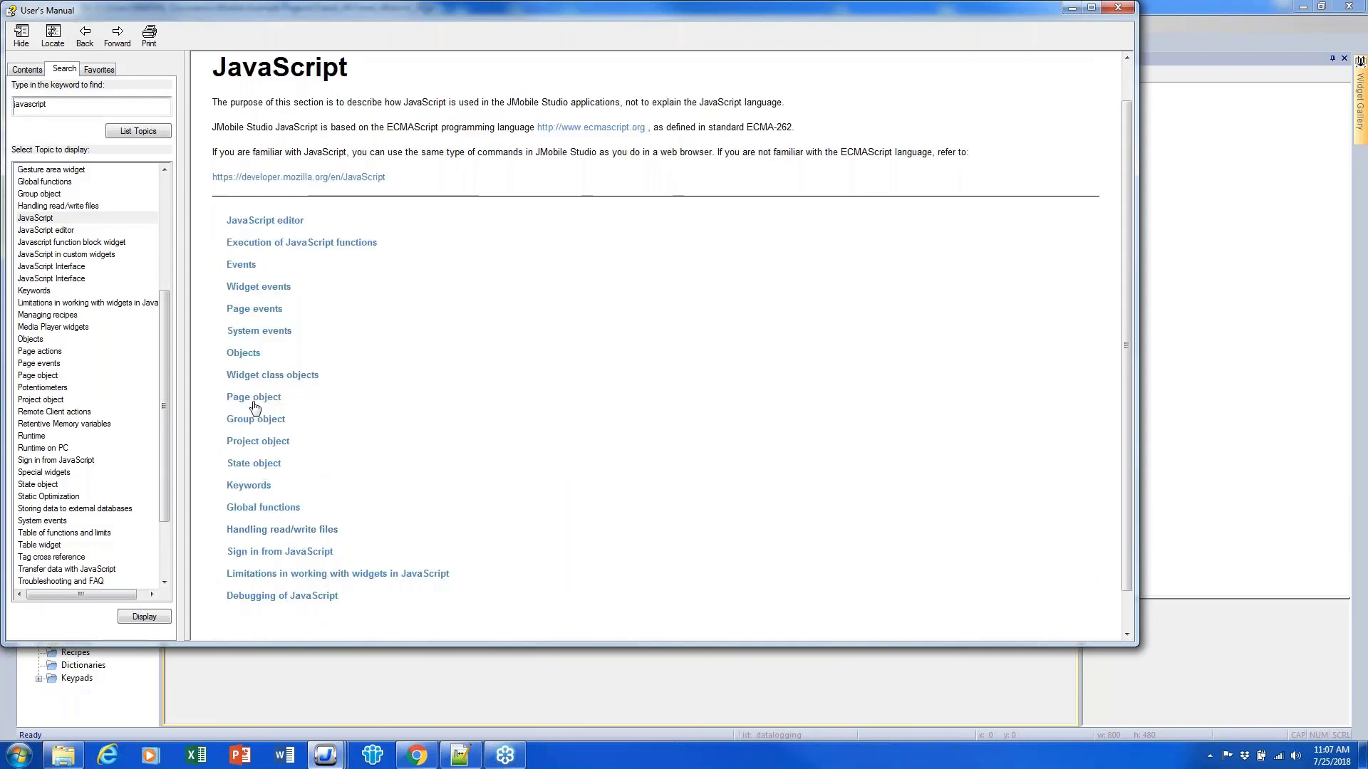
- Open the Project object page and look through its methods down to downloadRecipe and uploadRecipe
click(265, 442)
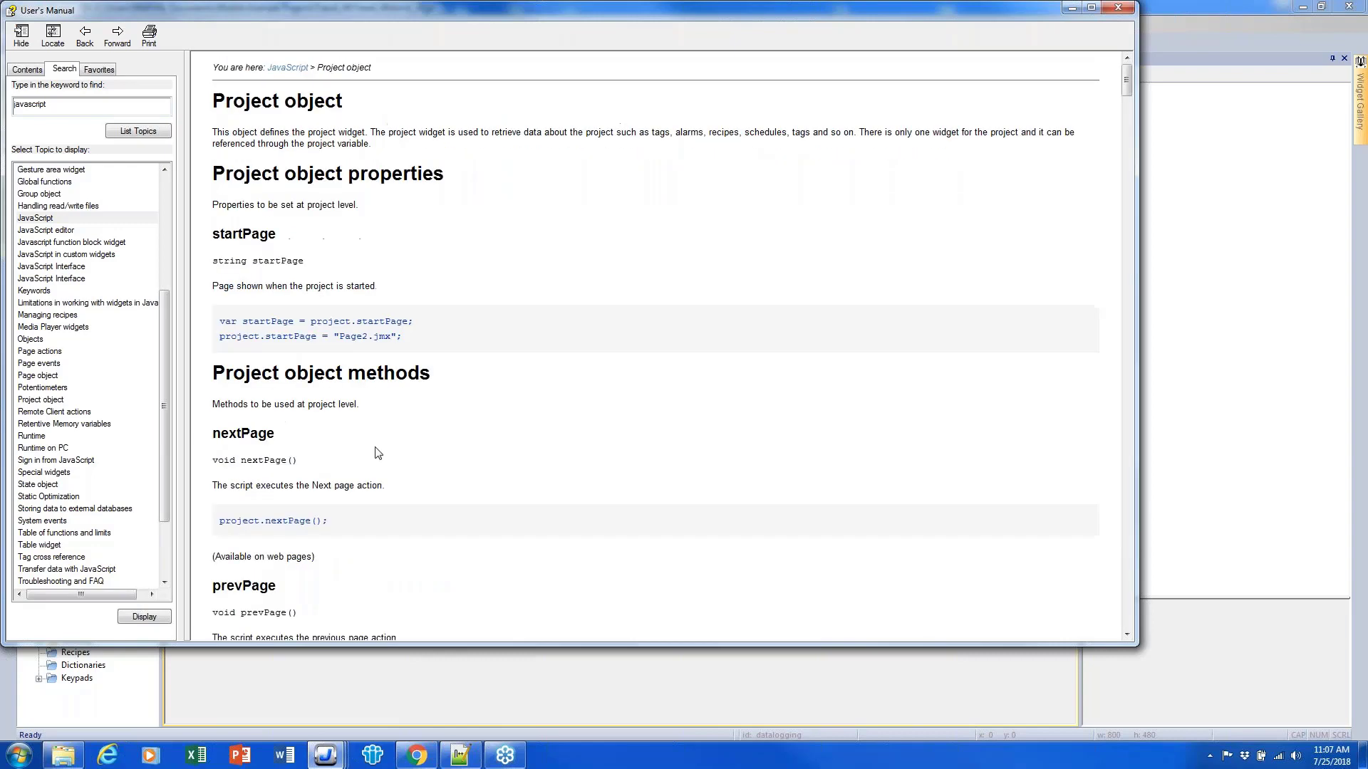
scroll(378, 453, down, 3)
scroll(379, 436, down, 20)
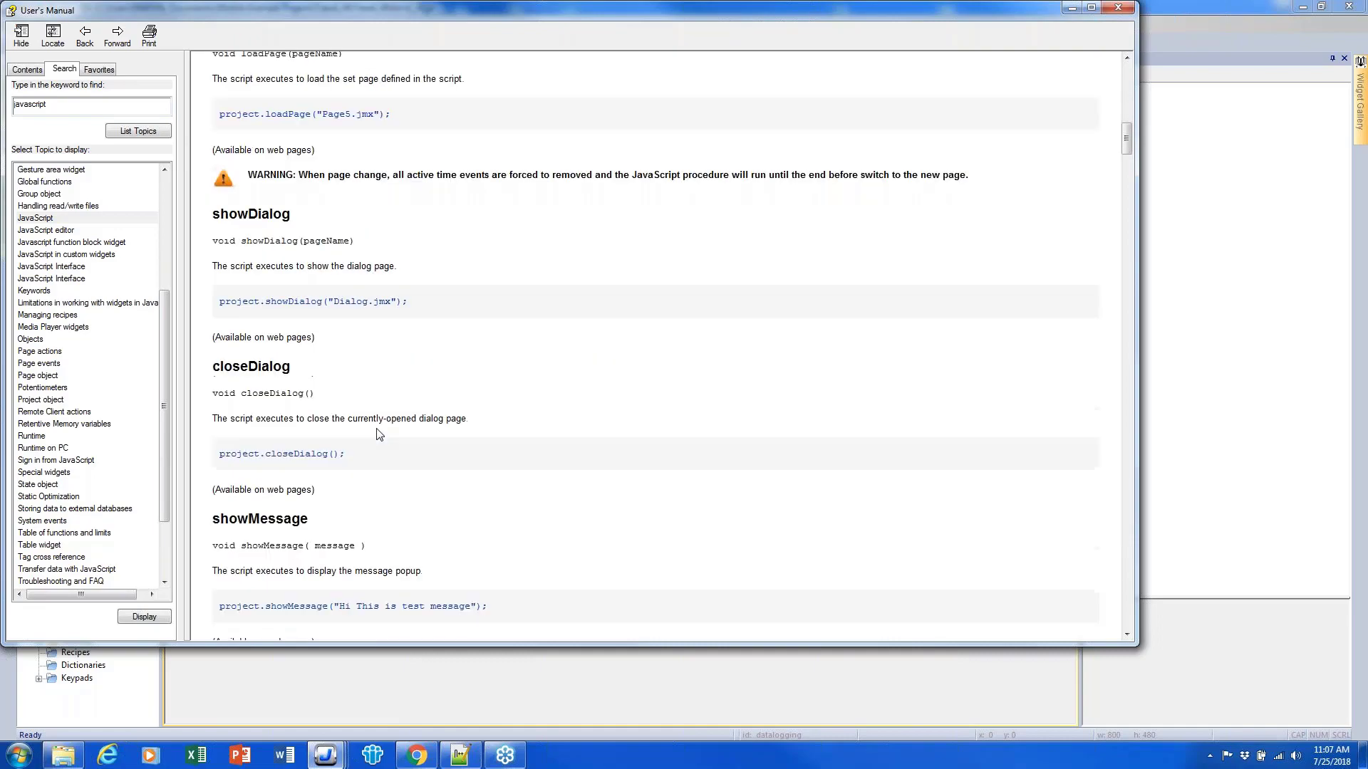
scroll(378, 435, down, 15)
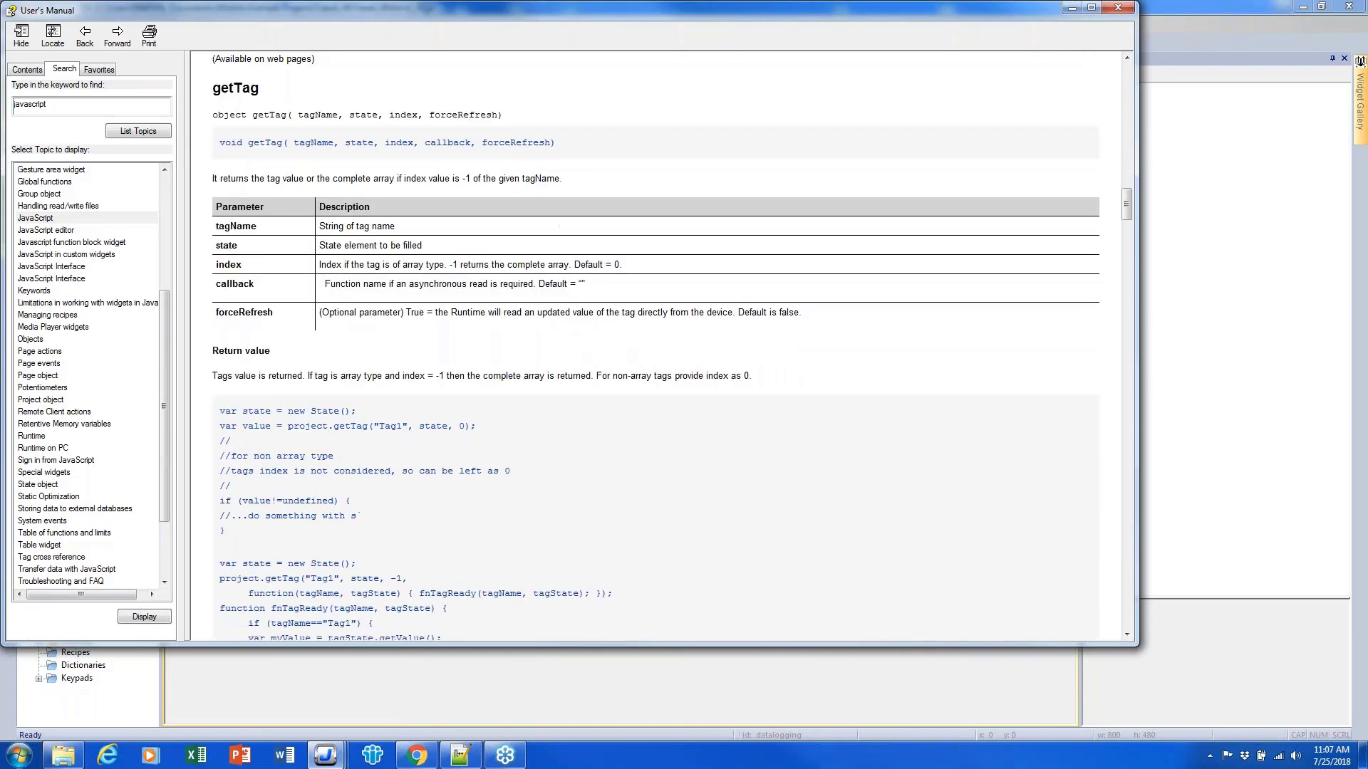
scroll(655, 345, down, 20)
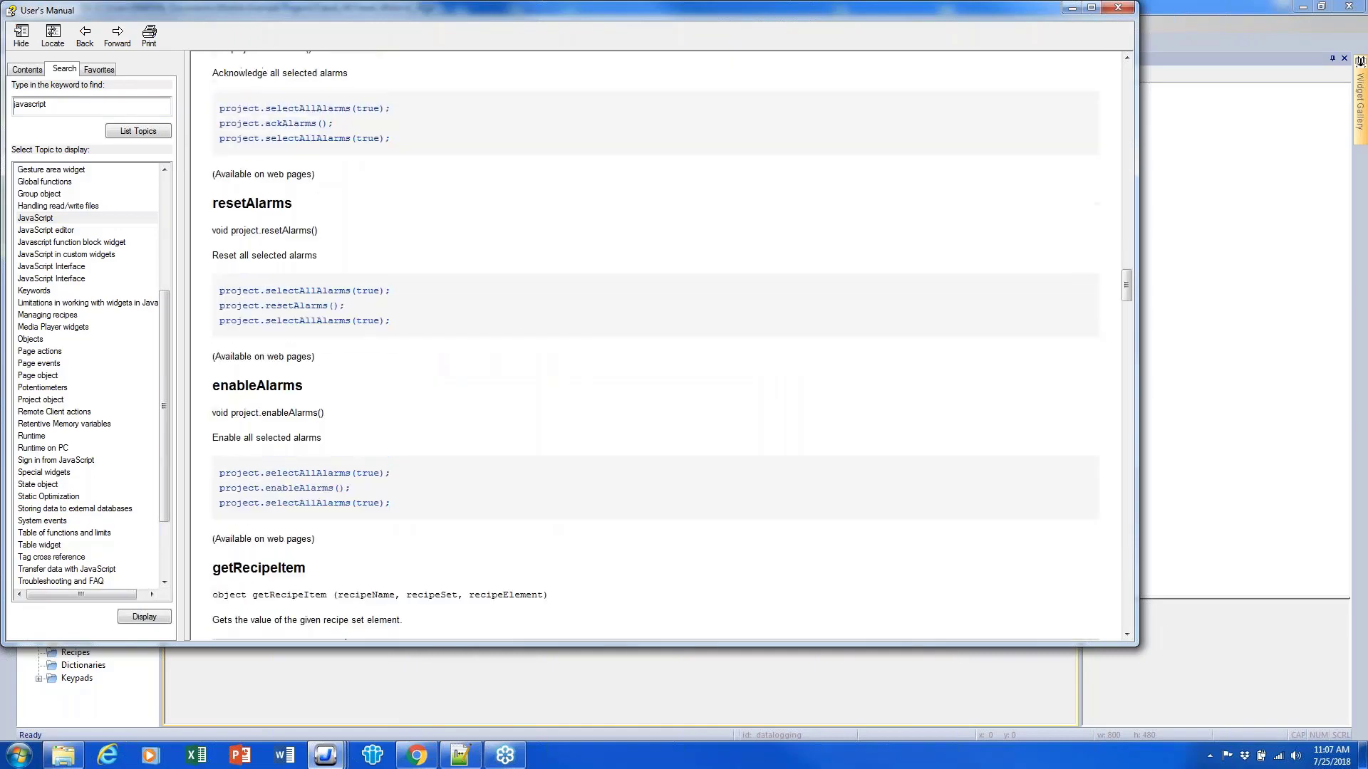
scroll(359, 387, down, 7)
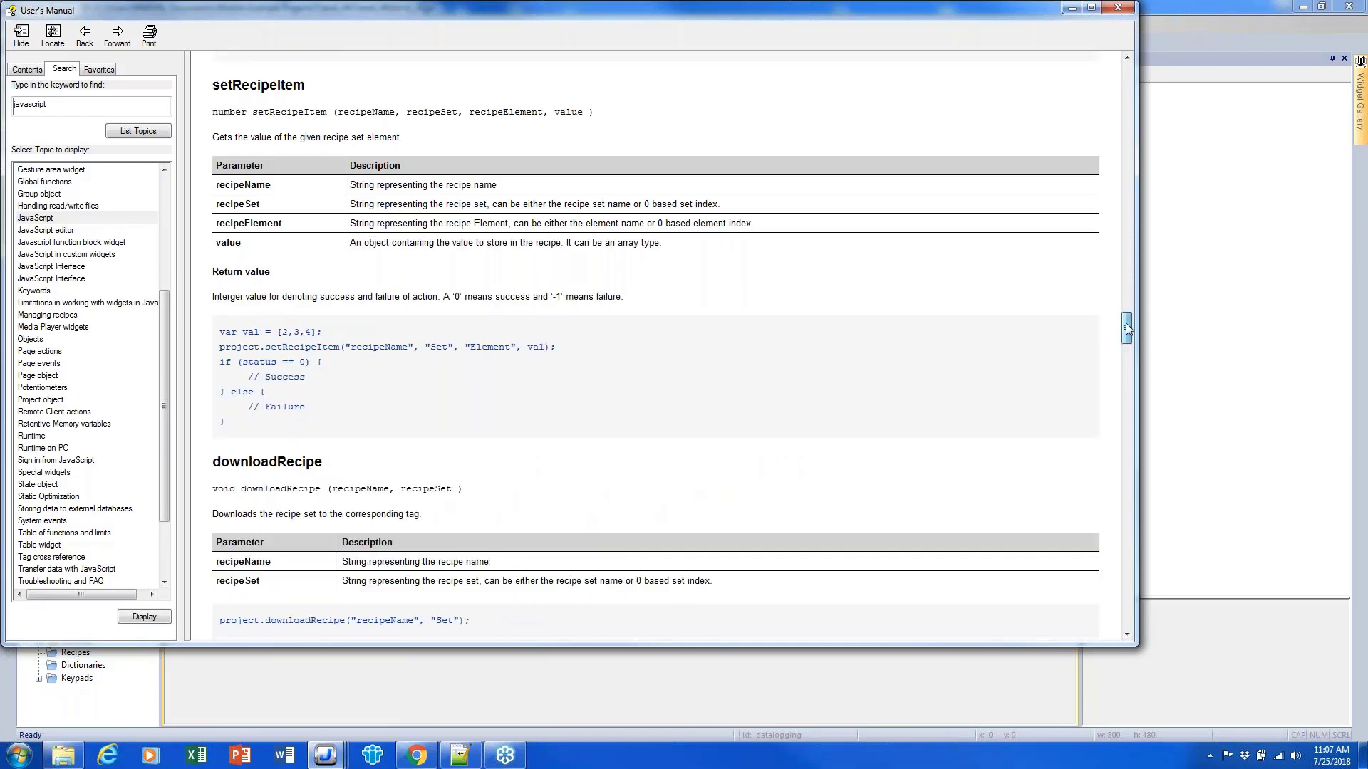
drag(1127, 327, 1126, 342)
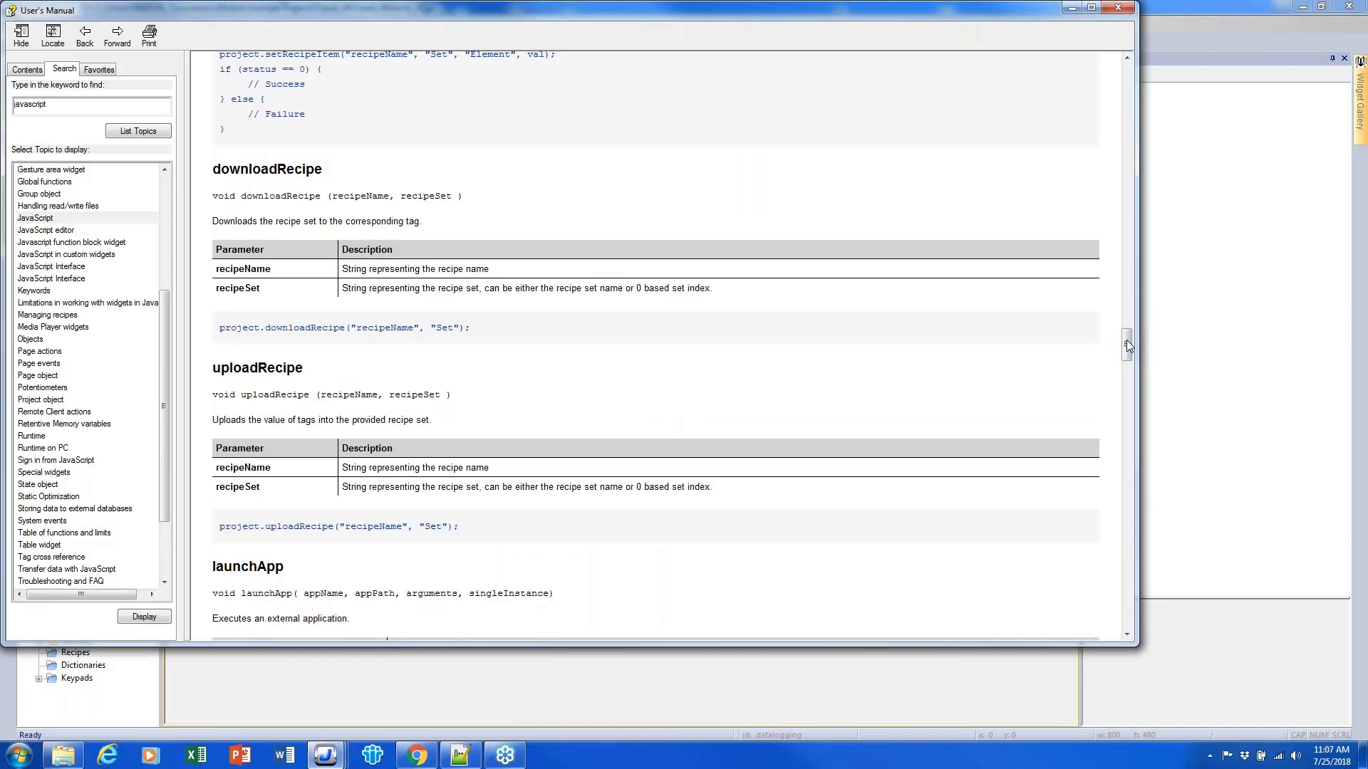